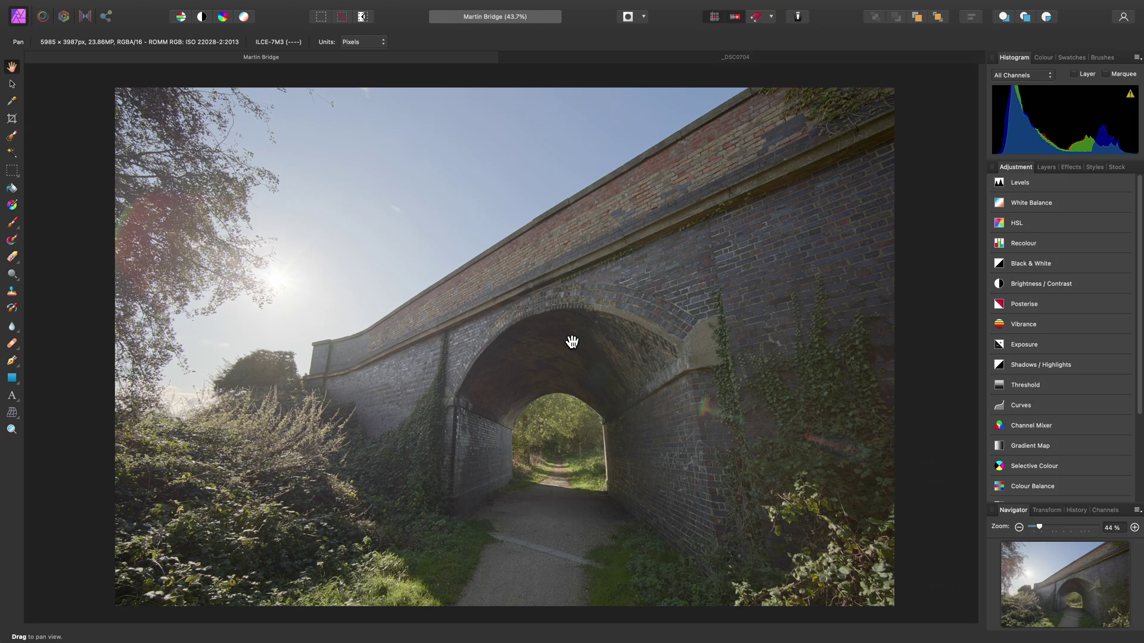
Zoom in on the wall's rainbow flares and glance at the healing tools flyout without changing tools.
{"action": "scroll", "coordinate": [590, 342], "scroll_direction": "right", "scroll_amount": 2}
{"action": "scroll", "coordinate": [590, 342], "scroll_direction": "down", "scroll_amount": 1}
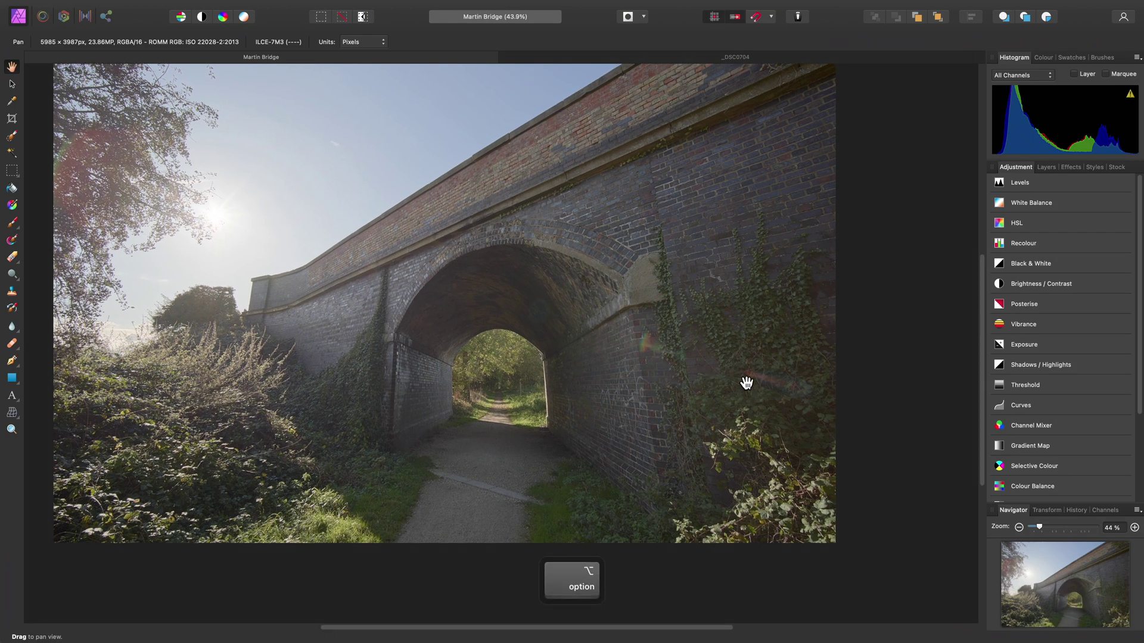
{"action": "scroll", "coordinate": [681, 400], "scroll_direction": "up", "scroll_amount": 3}
{"action": "scroll", "coordinate": [681, 401], "scroll_direction": "up", "scroll_amount": 8}
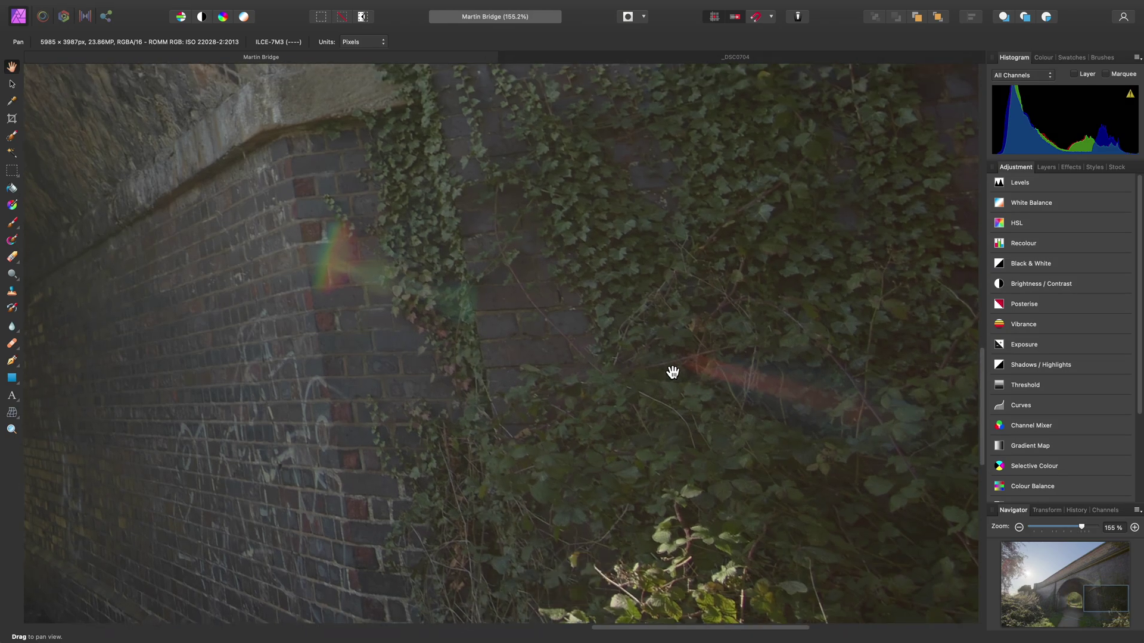
{"action": "scroll", "coordinate": [429, 301], "scroll_direction": "left", "scroll_amount": 2}
{"action": "scroll", "coordinate": [429, 302], "scroll_direction": "up", "scroll_amount": 2}
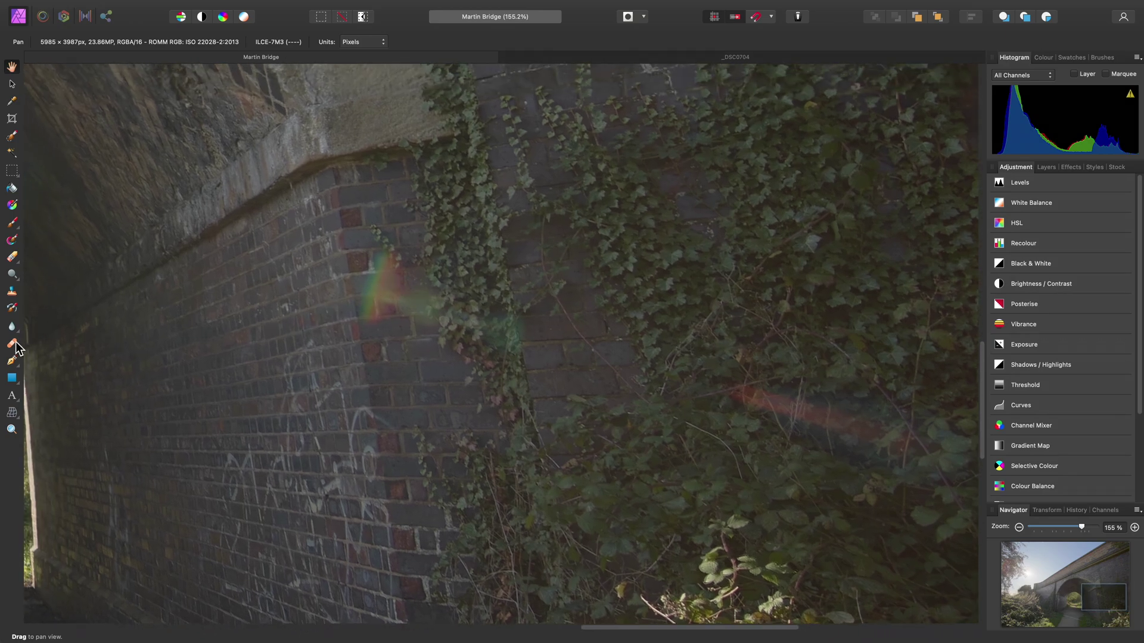
{"action": "left_click", "coordinate": [12, 344]}
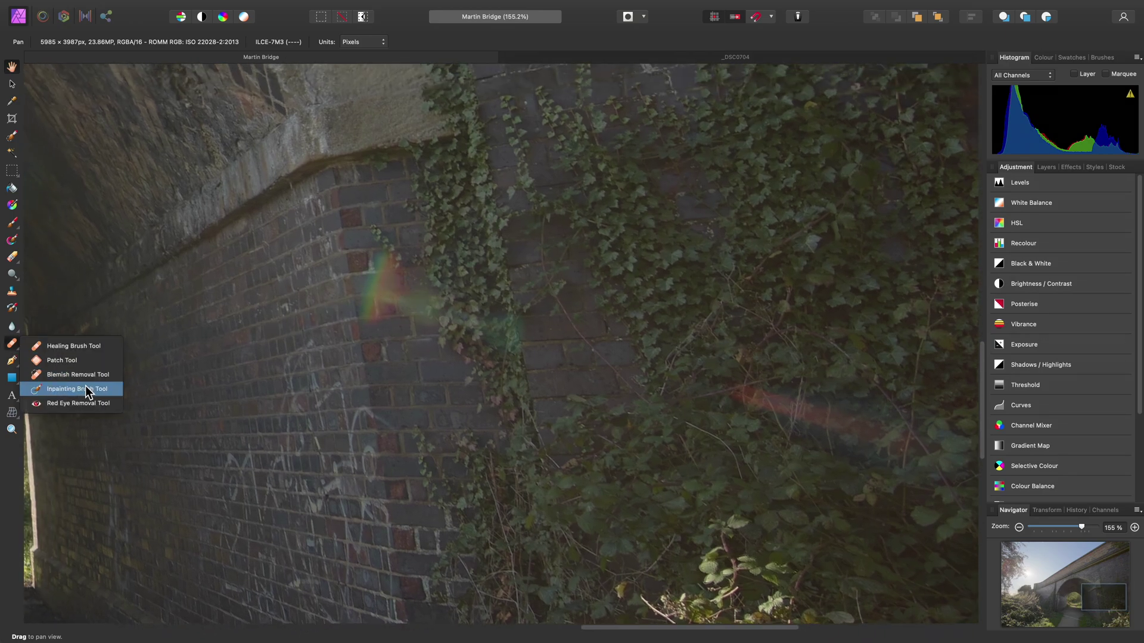
{"action": "left_click", "coordinate": [514, 361]}
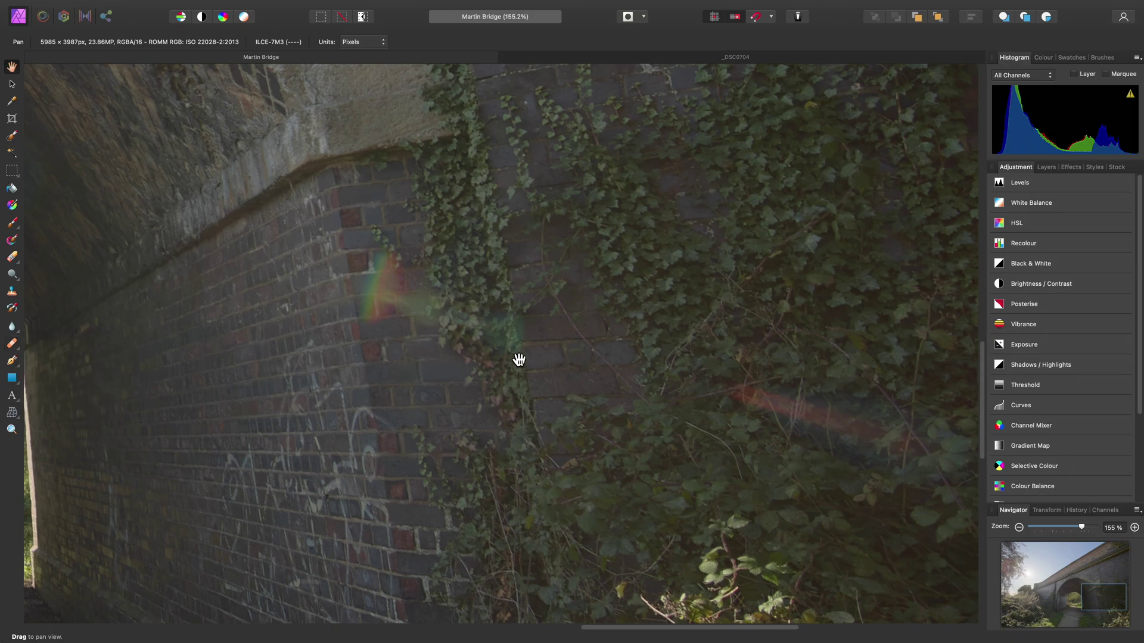
Pan along the ivy-covered brick wall toward the red lens flare.
{"action": "scroll", "coordinate": [387, 271], "scroll_direction": "up", "scroll_amount": 2}
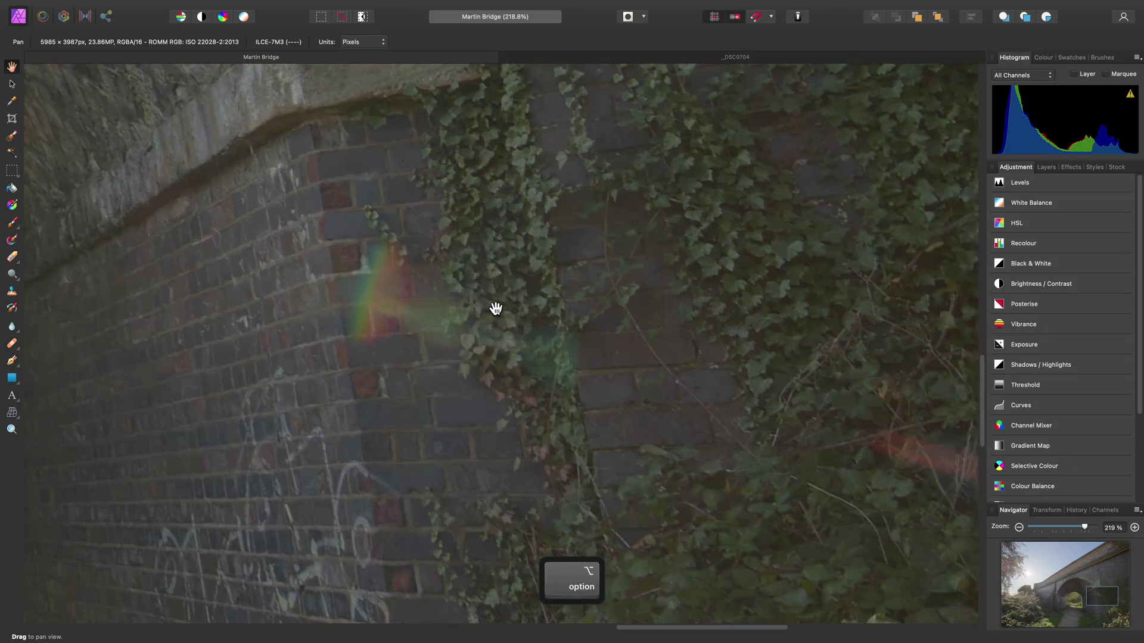
{"action": "left_click_drag", "start_coordinate": [587, 383], "coordinate": [379, 331]}
{"action": "left_click_drag", "start_coordinate": [661, 416], "coordinate": [498, 355]}
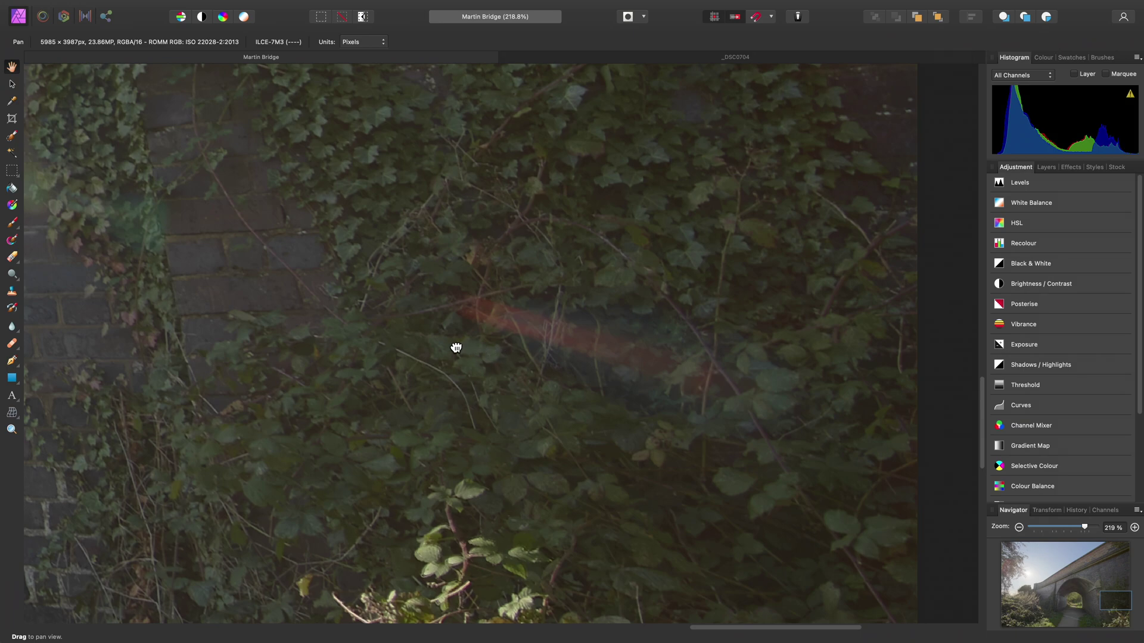
{"action": "scroll", "coordinate": [477, 348], "scroll_direction": "down", "scroll_amount": 5}
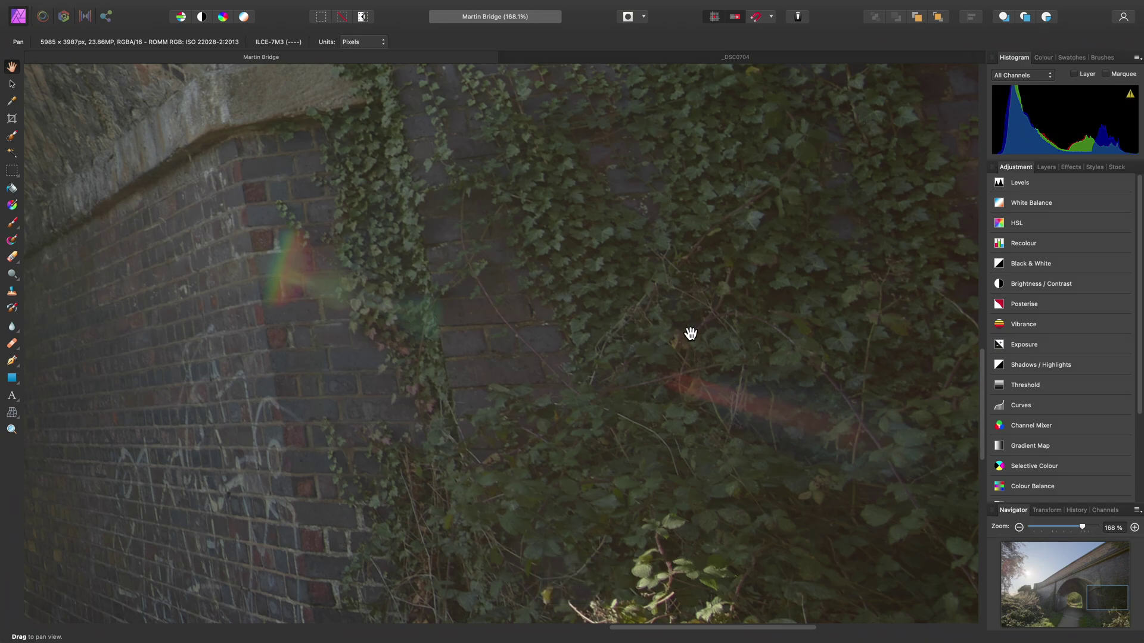
Show the Layers panel and duplicate the Background layer with Cmd+J.
{"action": "left_click", "coordinate": [1045, 166]}
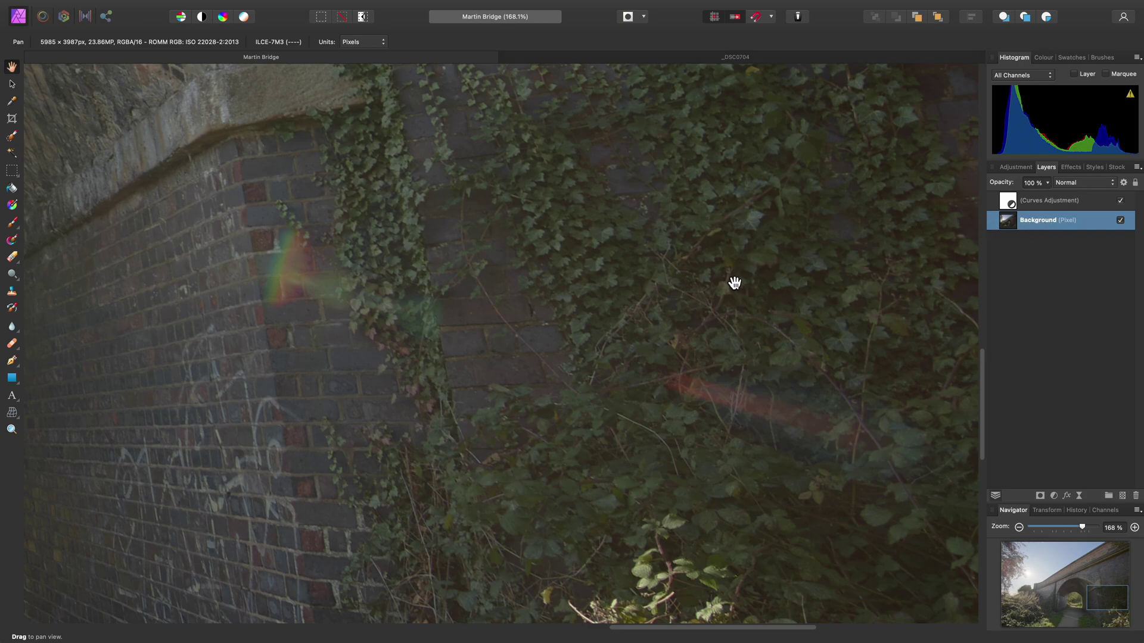
{"action": "key", "text": "super+j"}
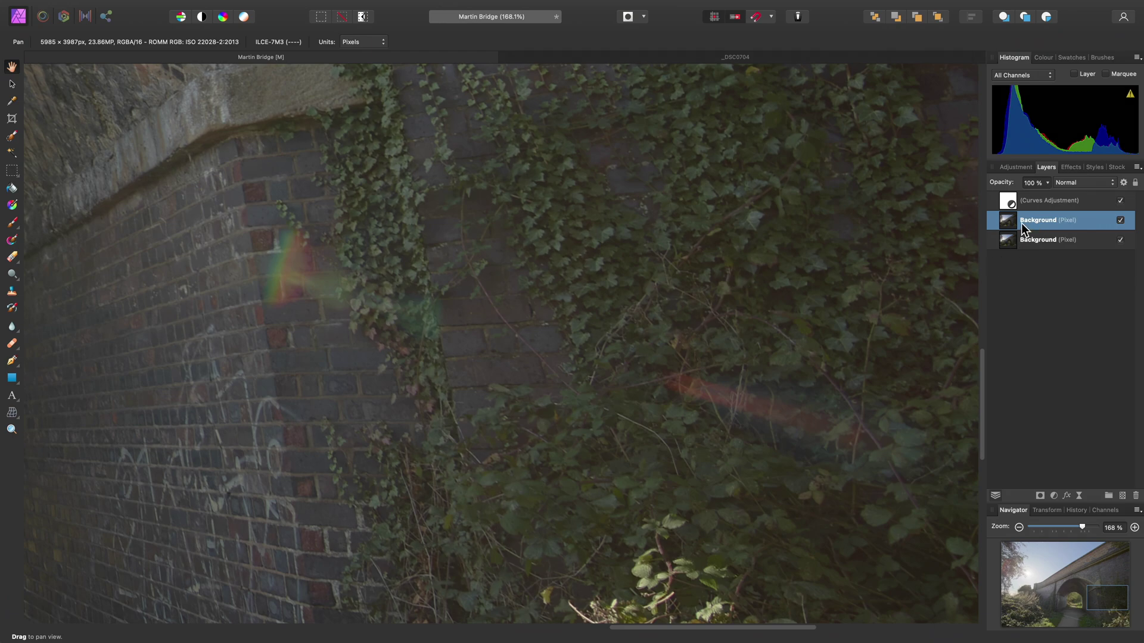
{"action": "mouse_move", "coordinate": [381, 6]}
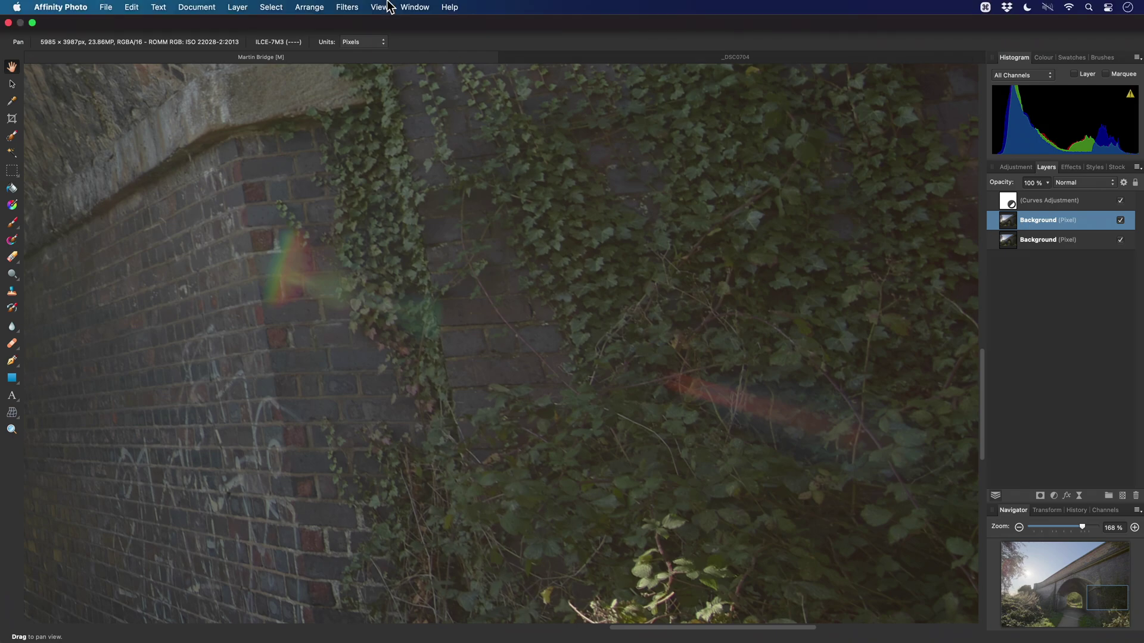
Apply Filters > Frequency Separation to the duplicate Background layer.
{"action": "left_click", "coordinate": [352, 9]}
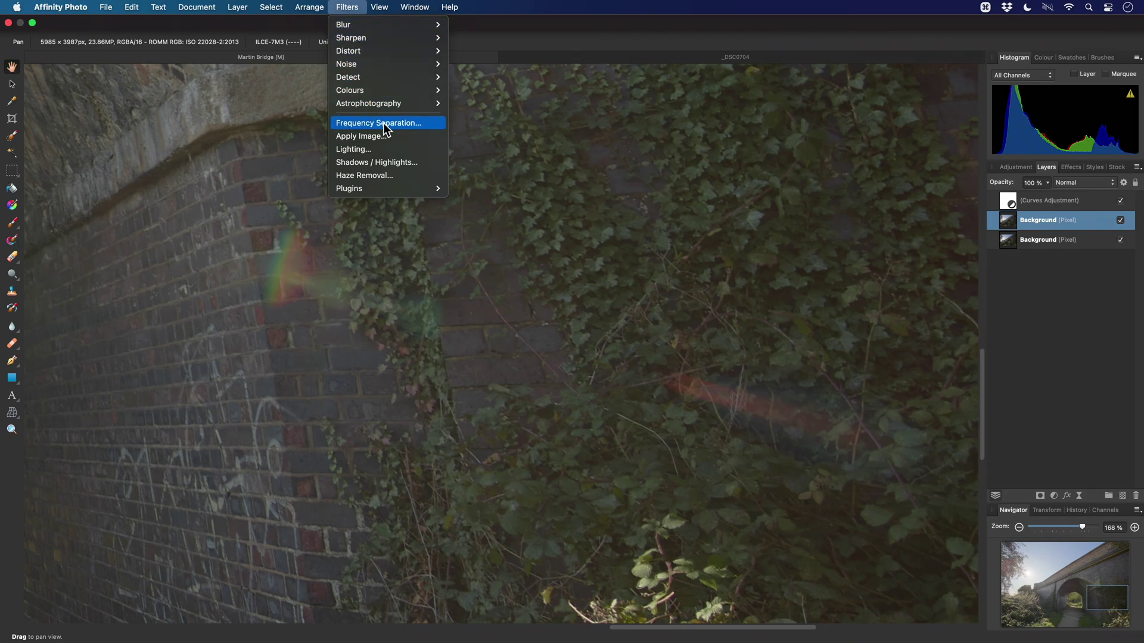
{"action": "left_click", "coordinate": [381, 124]}
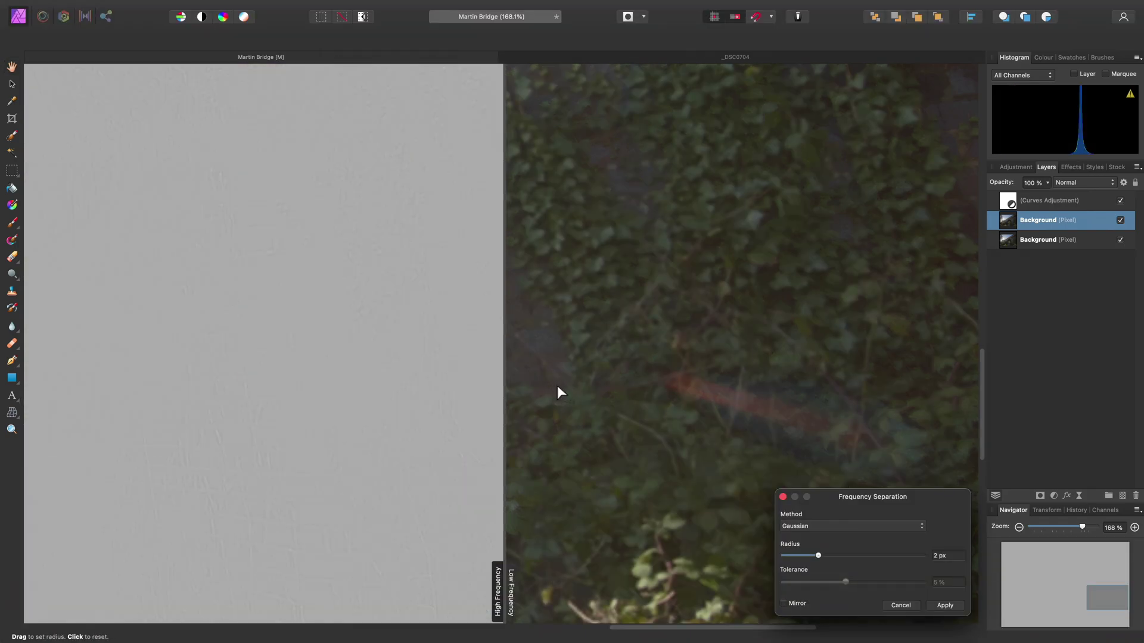
{"action": "scroll", "coordinate": [556, 385], "scroll_direction": "left", "scroll_amount": 5}
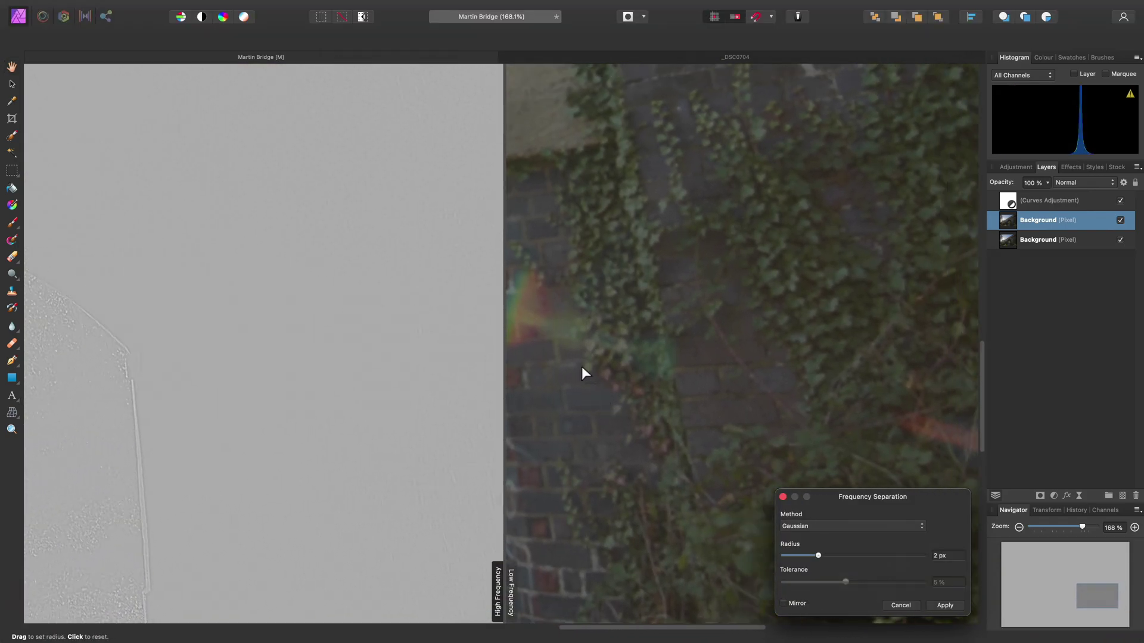
{"action": "scroll", "coordinate": [536, 343], "scroll_direction": "up", "scroll_amount": 5}
Drag the split-preview divider across the rainbow flare to compare high and low frequency.
{"action": "left_click_drag", "start_coordinate": [508, 330], "coordinate": [562, 348]}
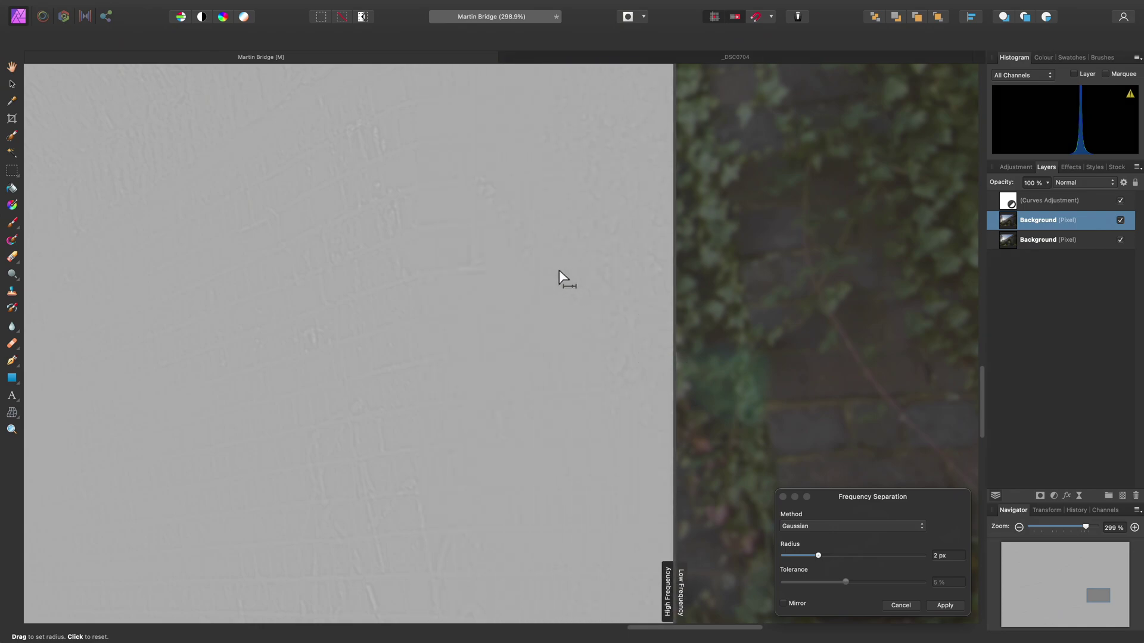
{"action": "scroll", "coordinate": [547, 253], "scroll_direction": "up", "scroll_amount": 3}
{"action": "left_click_drag", "start_coordinate": [673, 300], "coordinate": [171, 298]}
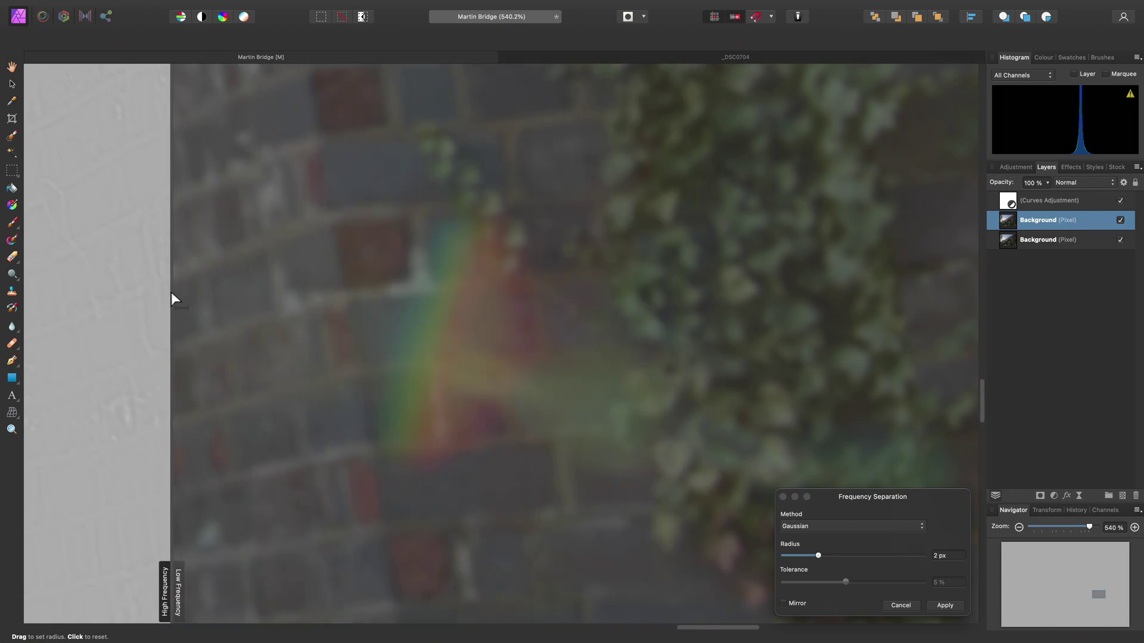
{"action": "left_click_drag", "start_coordinate": [171, 292], "coordinate": [236, 360]}
{"action": "scroll", "coordinate": [572, 334], "scroll_direction": "up", "scroll_amount": 5, "text": "alt"}
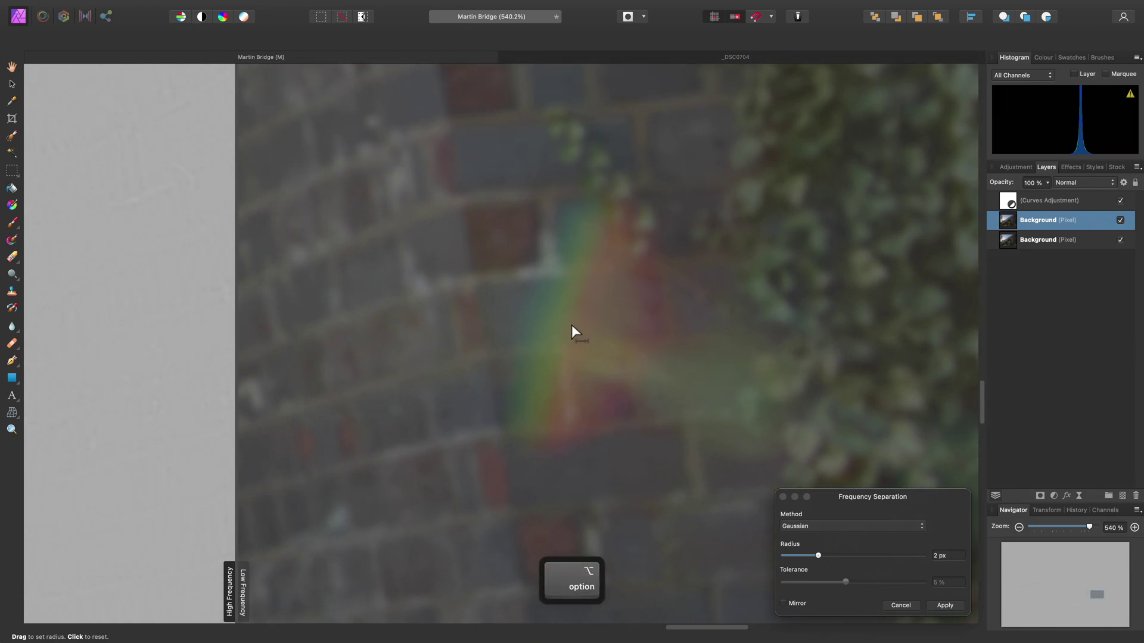
{"action": "scroll", "coordinate": [701, 295], "scroll_direction": "right", "scroll_amount": 3}
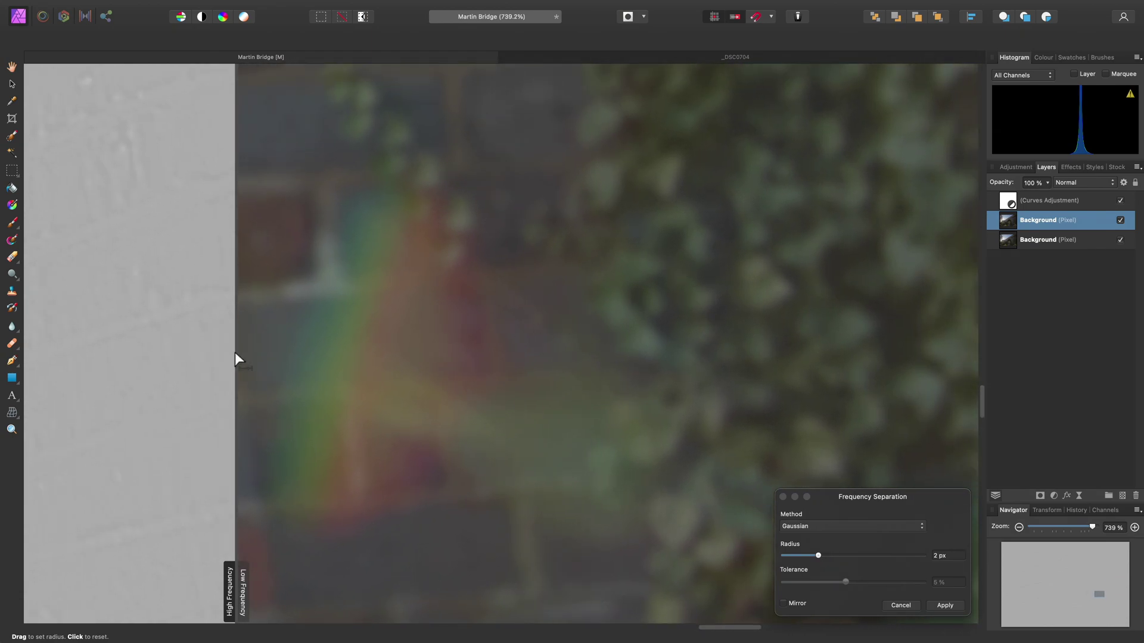
{"action": "left_click_drag", "start_coordinate": [235, 353], "coordinate": [779, 376]}
Adjust the Gaussian radius, raising it to 18.6 px then settling near 7.9 px.
{"action": "left_click_drag", "start_coordinate": [825, 553], "coordinate": [862, 558]}
{"action": "scroll", "coordinate": [515, 391], "scroll_direction": "left", "scroll_amount": 5}
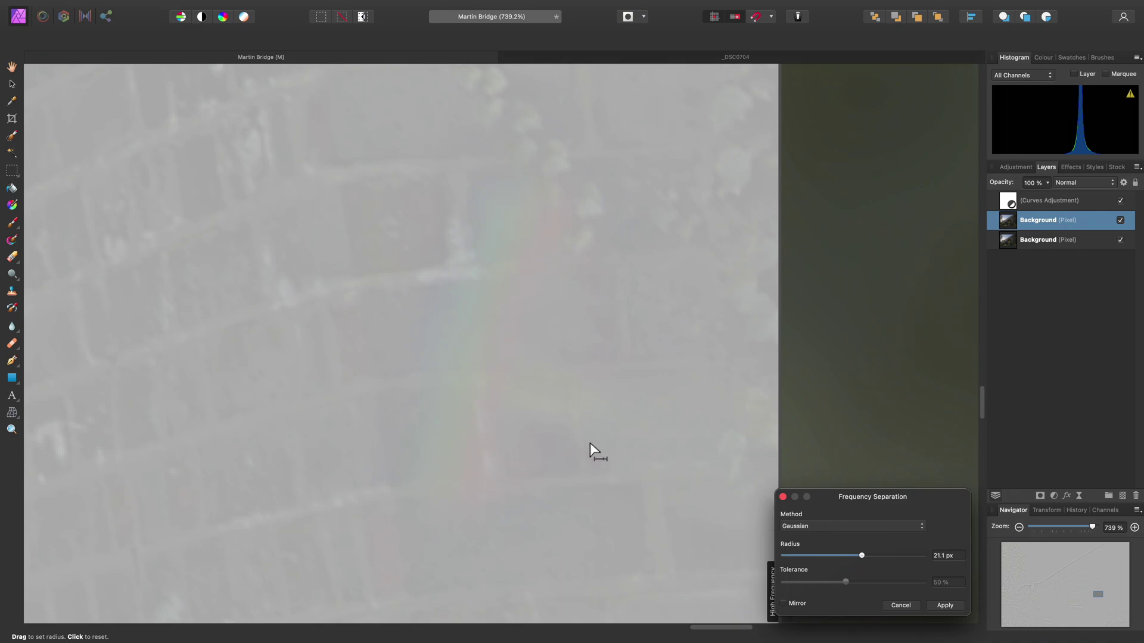
{"action": "left_click_drag", "start_coordinate": [860, 556], "coordinate": [837, 556]}
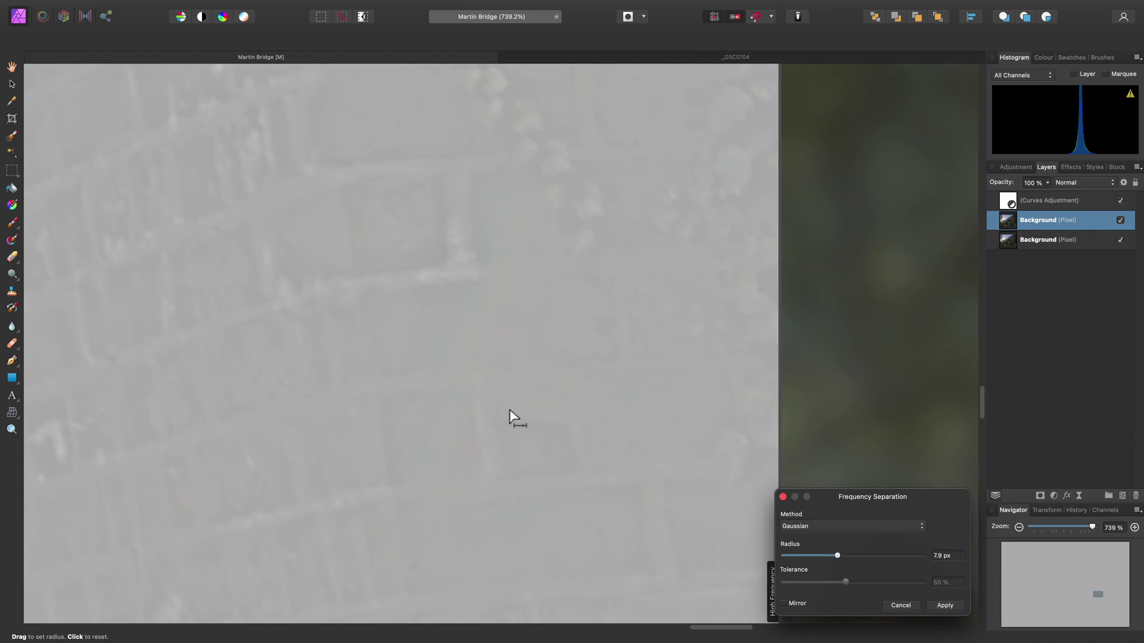
Switch the separation method to Median with a 2.5 px radius.
{"action": "left_click", "coordinate": [849, 526]}
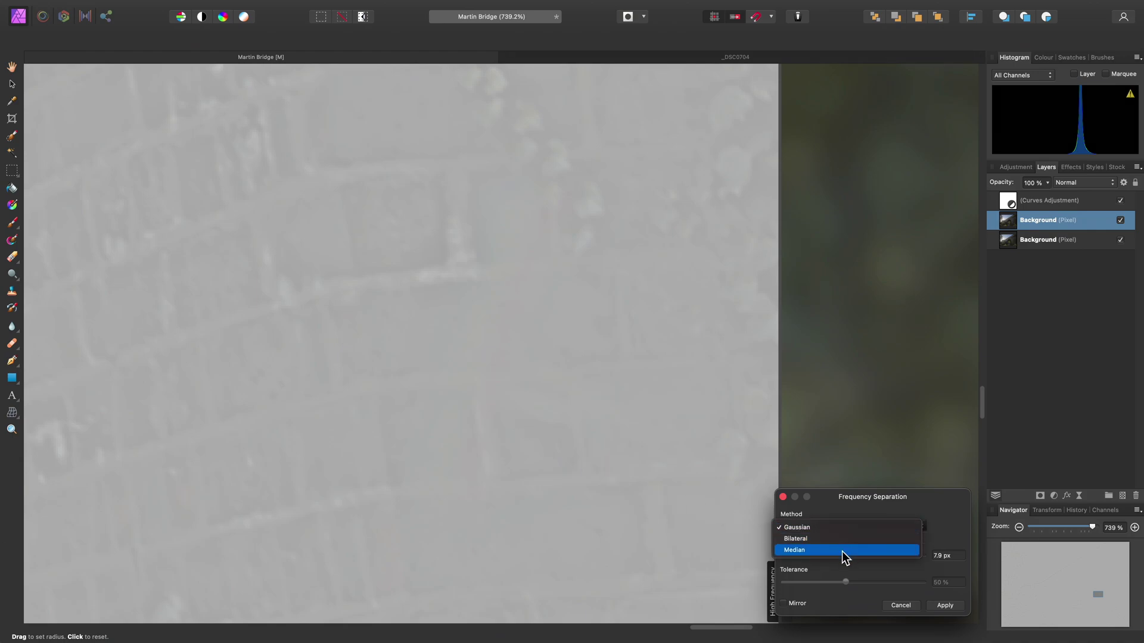
{"action": "left_click", "coordinate": [845, 551]}
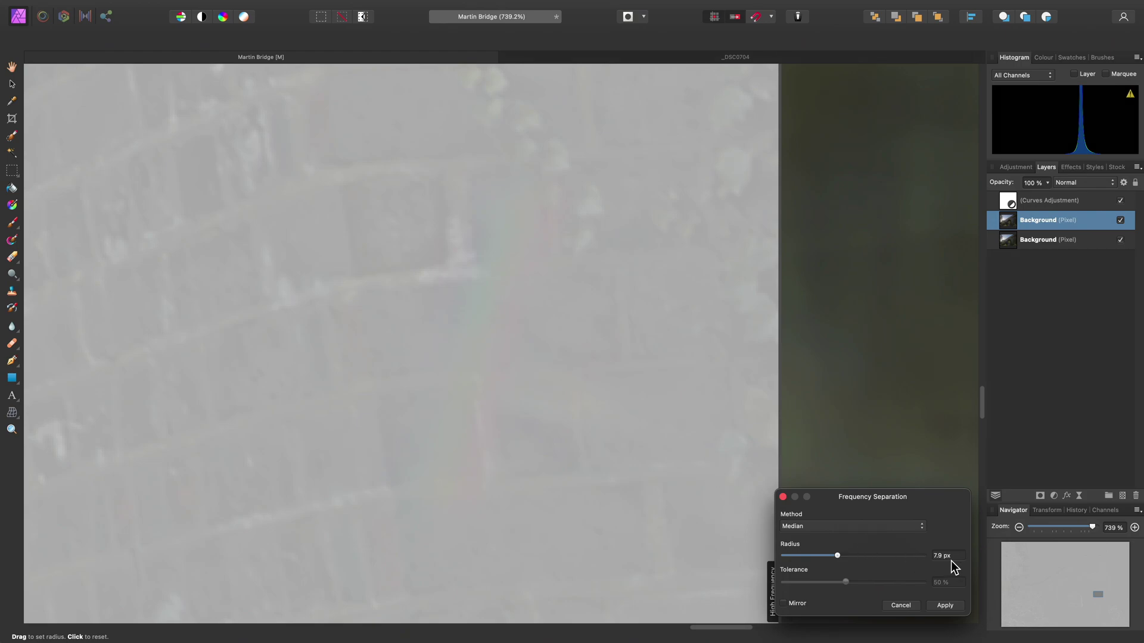
{"action": "type", "text": "2.5"}
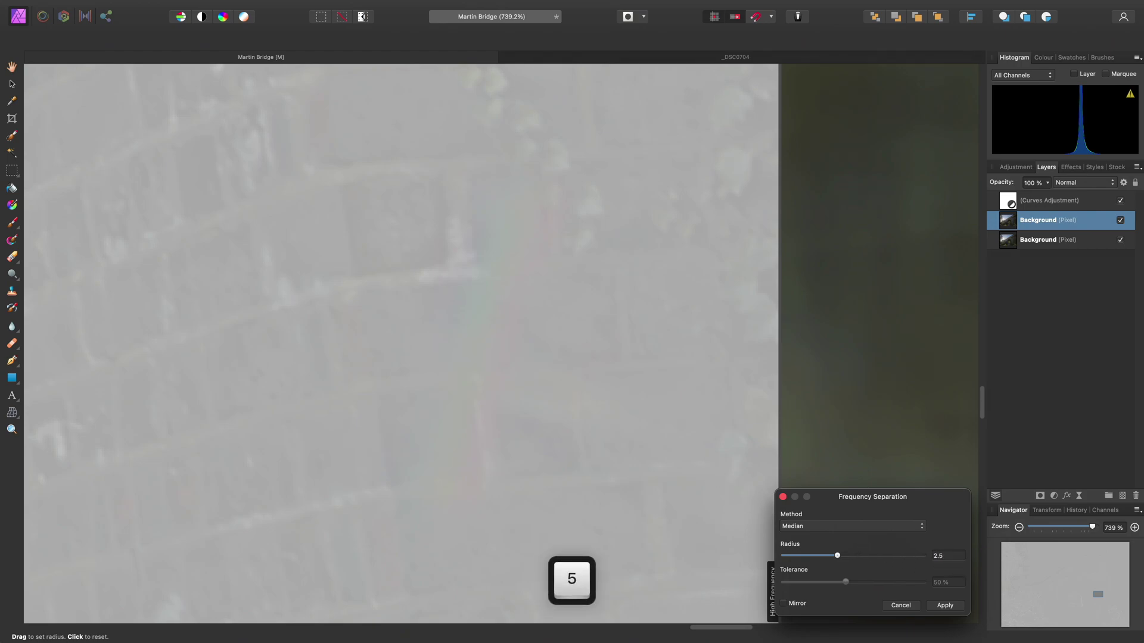
{"action": "key", "text": "Return"}
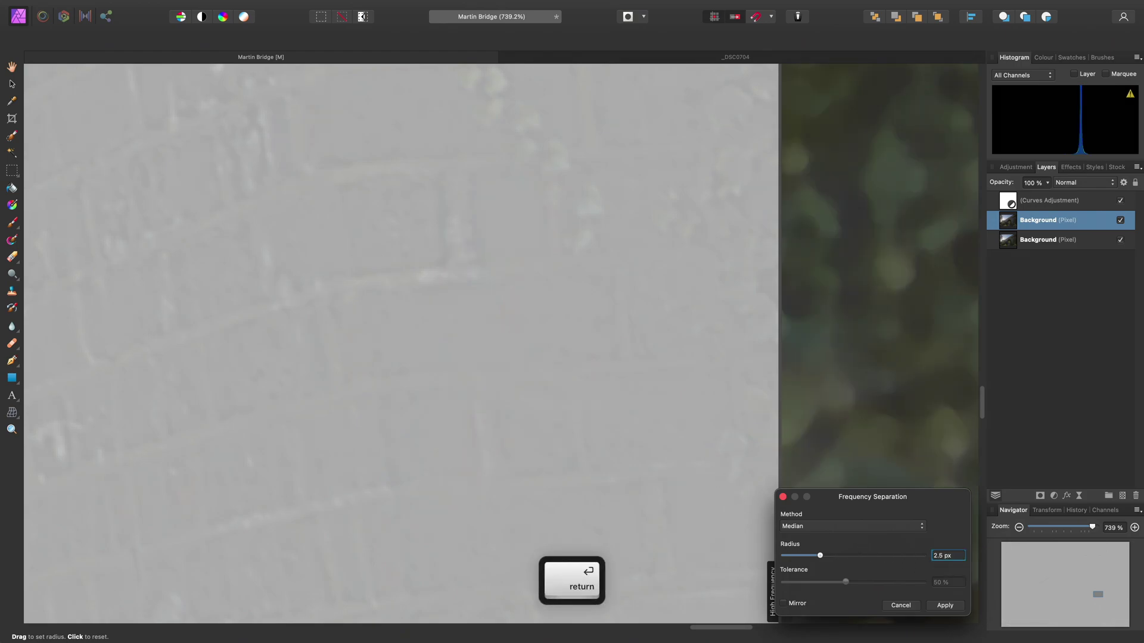
Sweep the split preview across the wall to check low- and high-frequency results.
{"action": "left_click_drag", "start_coordinate": [529, 216], "coordinate": [547, 306]}
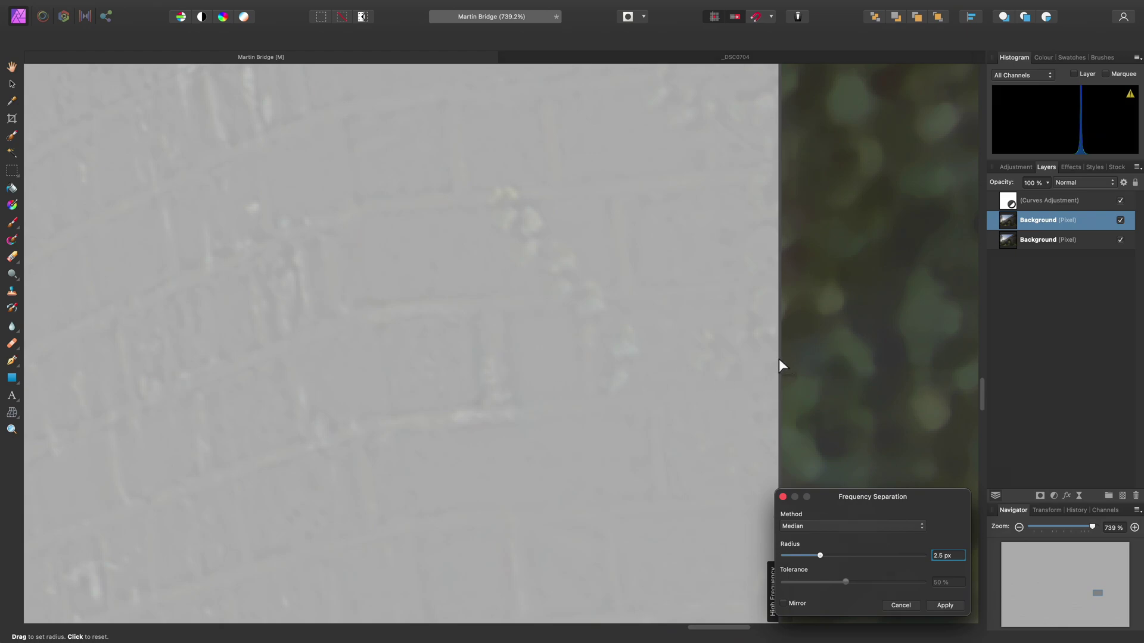
{"action": "left_click_drag", "start_coordinate": [778, 359], "coordinate": [327, 373]}
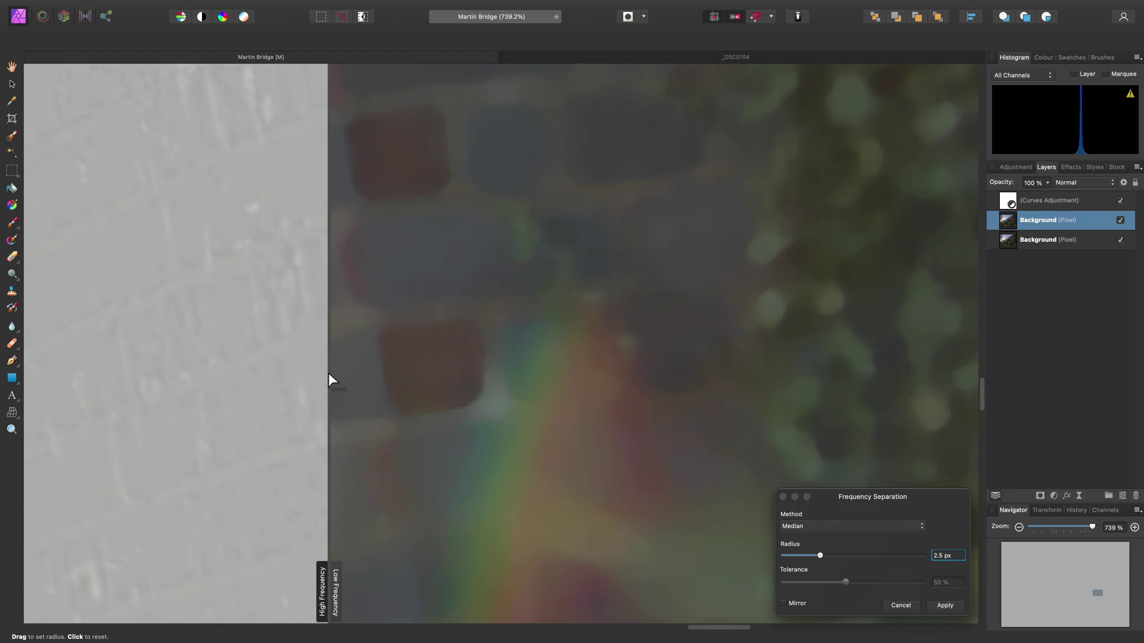
{"action": "left_click_drag", "start_coordinate": [328, 373], "coordinate": [856, 406]}
{"action": "scroll", "coordinate": [613, 376], "scroll_direction": "down", "scroll_amount": 2}
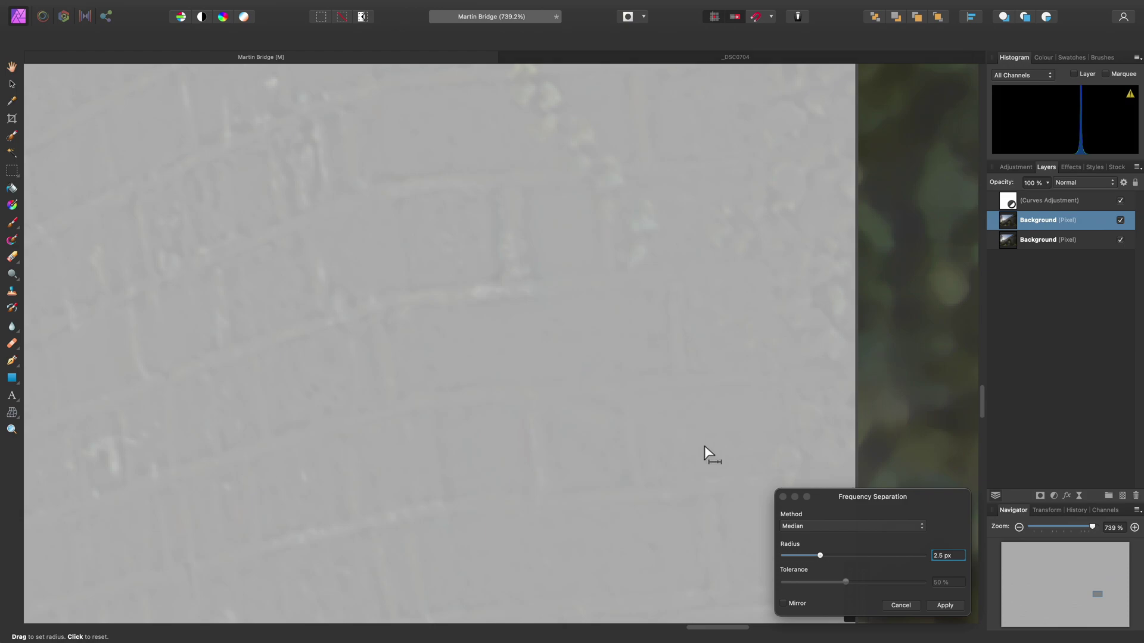
Apply the frequency separation and select the Low Frequency layer.
{"action": "left_click", "coordinate": [942, 607]}
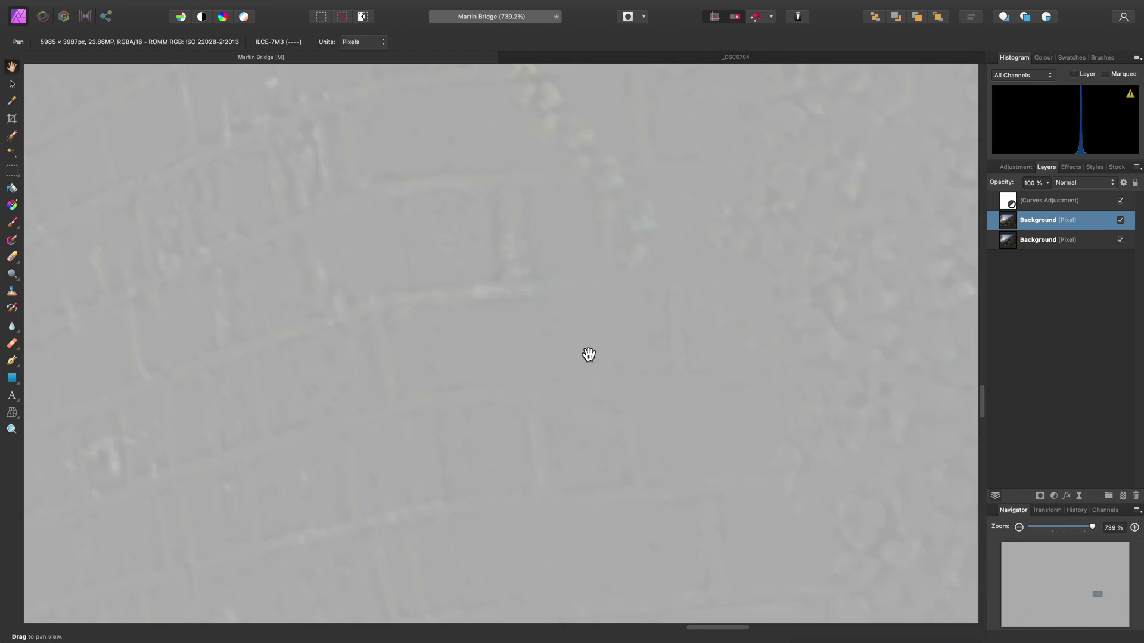
{"action": "scroll", "coordinate": [597, 370], "scroll_direction": "down", "scroll_amount": 4}
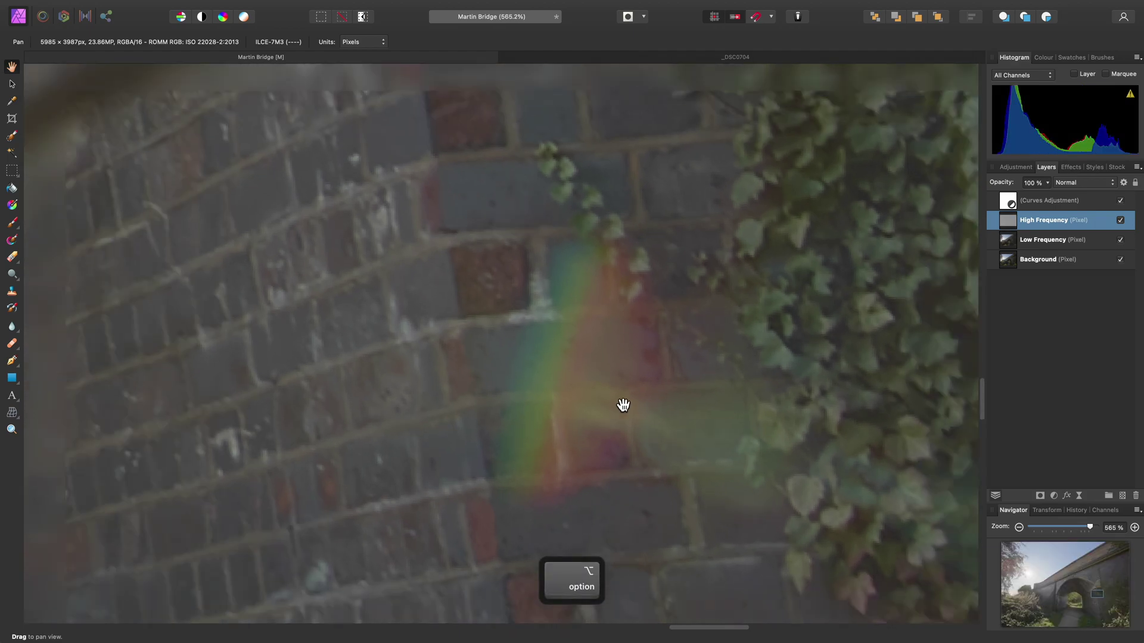
{"action": "scroll", "coordinate": [622, 406], "scroll_direction": "down", "scroll_amount": 3}
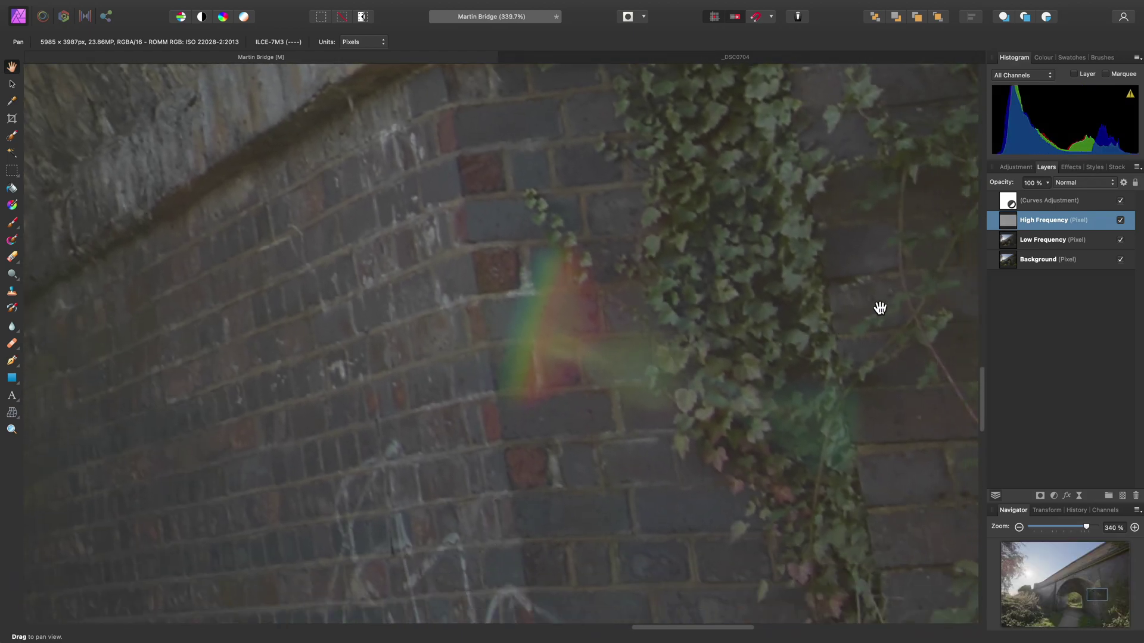
{"action": "left_click", "coordinate": [1043, 242]}
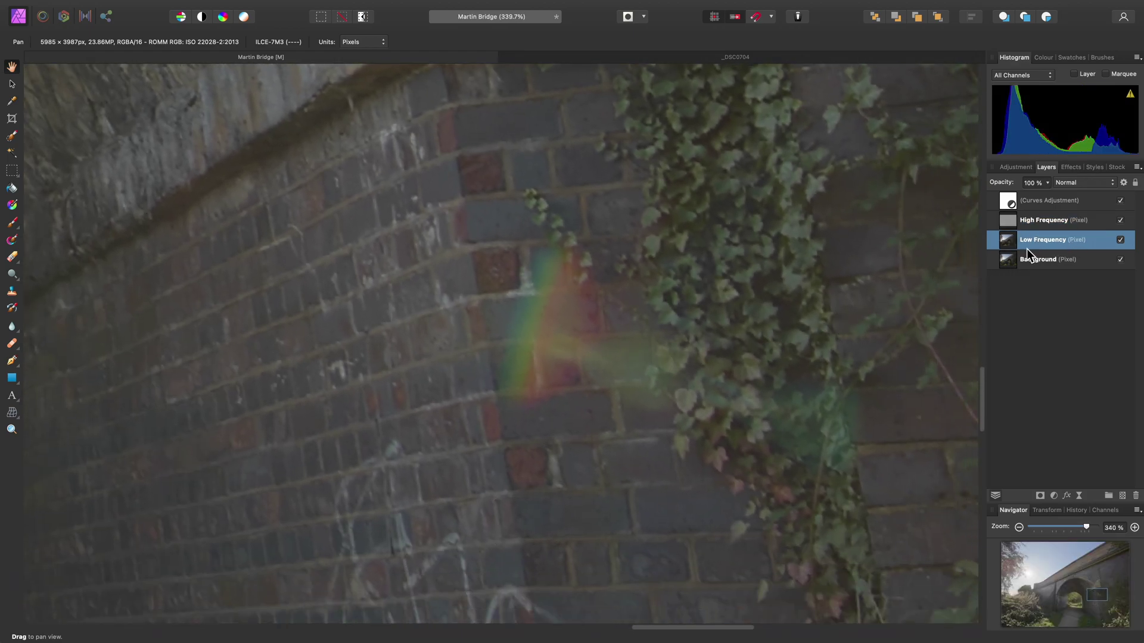
{"action": "left_click_drag", "start_coordinate": [741, 327], "coordinate": [712, 309]}
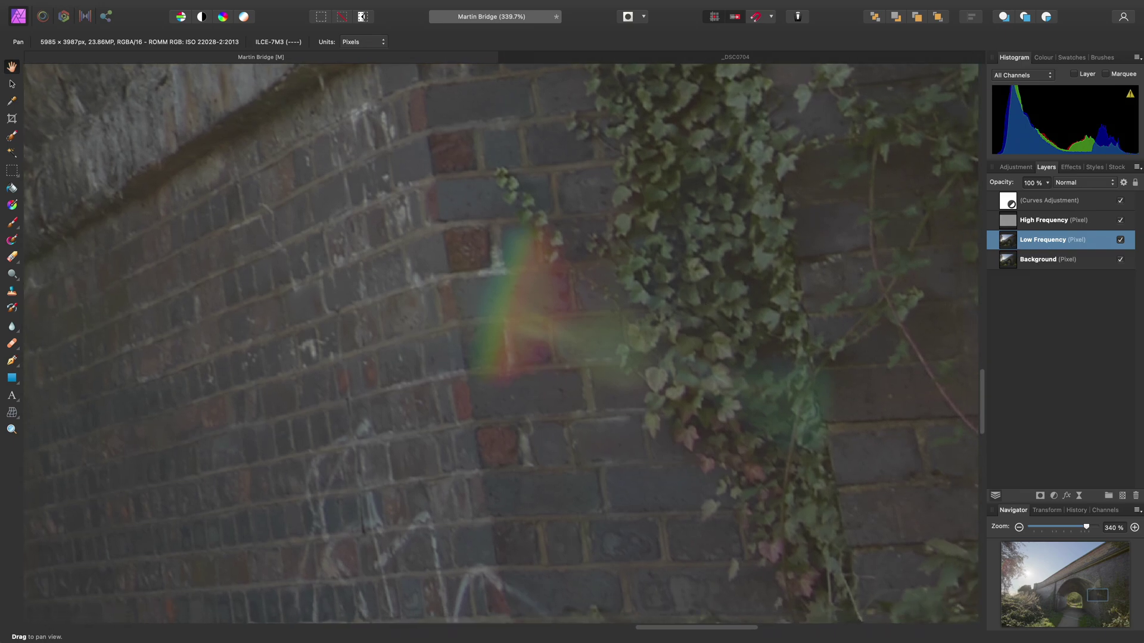
Set up the Clone Brush with 0% hardness and a 97.3 px size.
{"action": "left_click", "coordinate": [12, 292]}
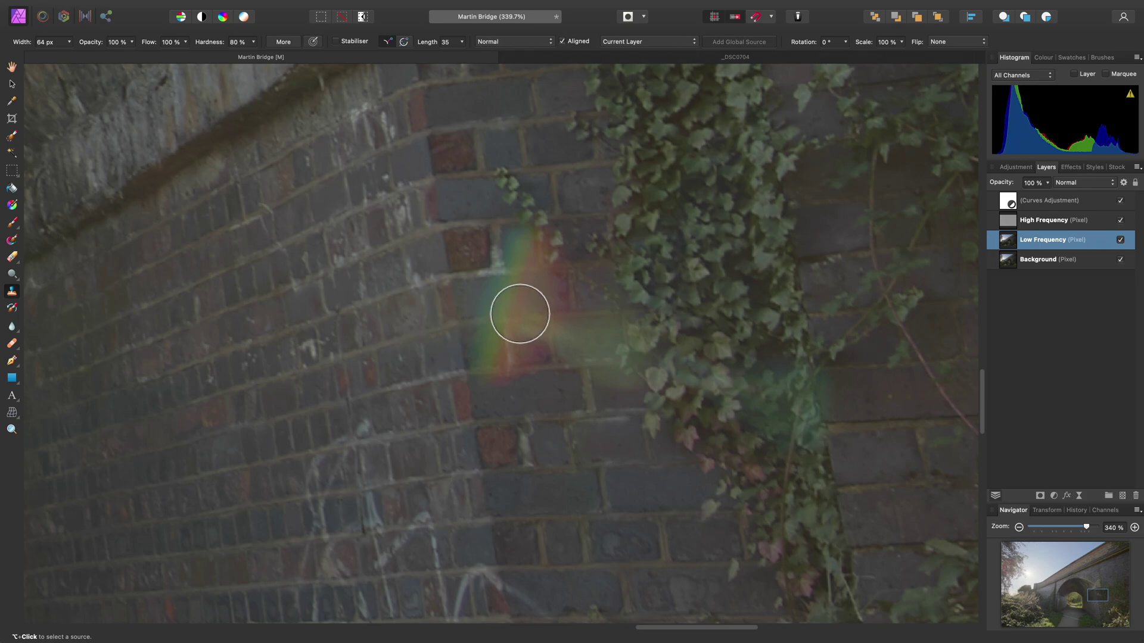
{"action": "scroll", "coordinate": [519, 315], "scroll_direction": "up", "scroll_amount": 1}
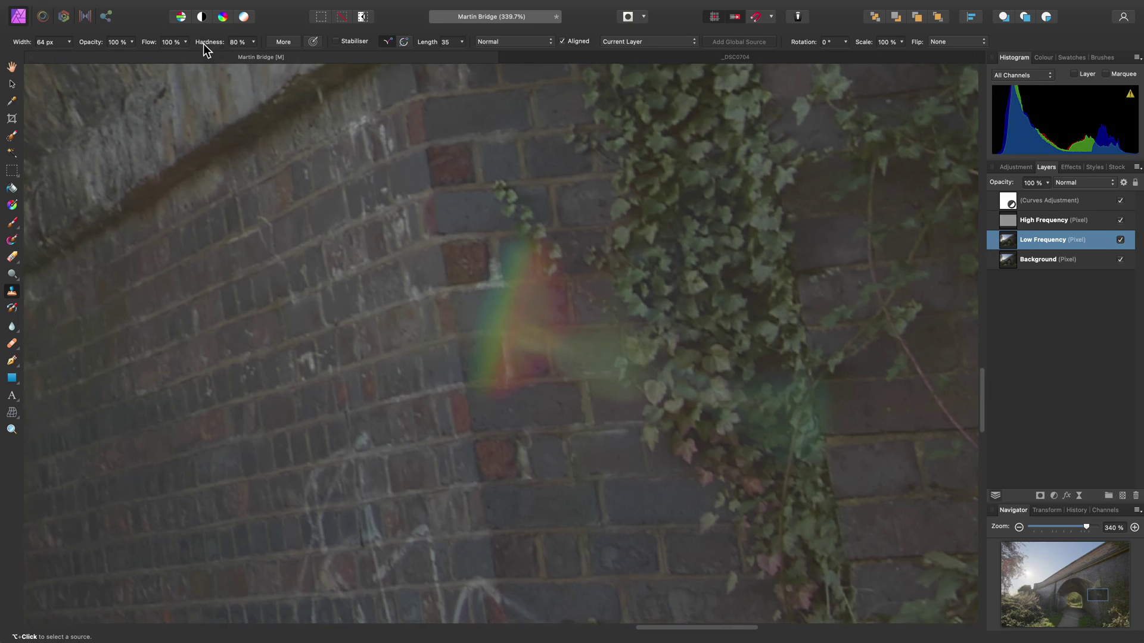
{"action": "left_click", "coordinate": [253, 43]}
{"action": "left_click_drag", "start_coordinate": [198, 60], "coordinate": [164, 57]}
{"action": "scroll", "coordinate": [491, 327], "scroll_direction": "up", "scroll_amount": 5, "text": "alt"}
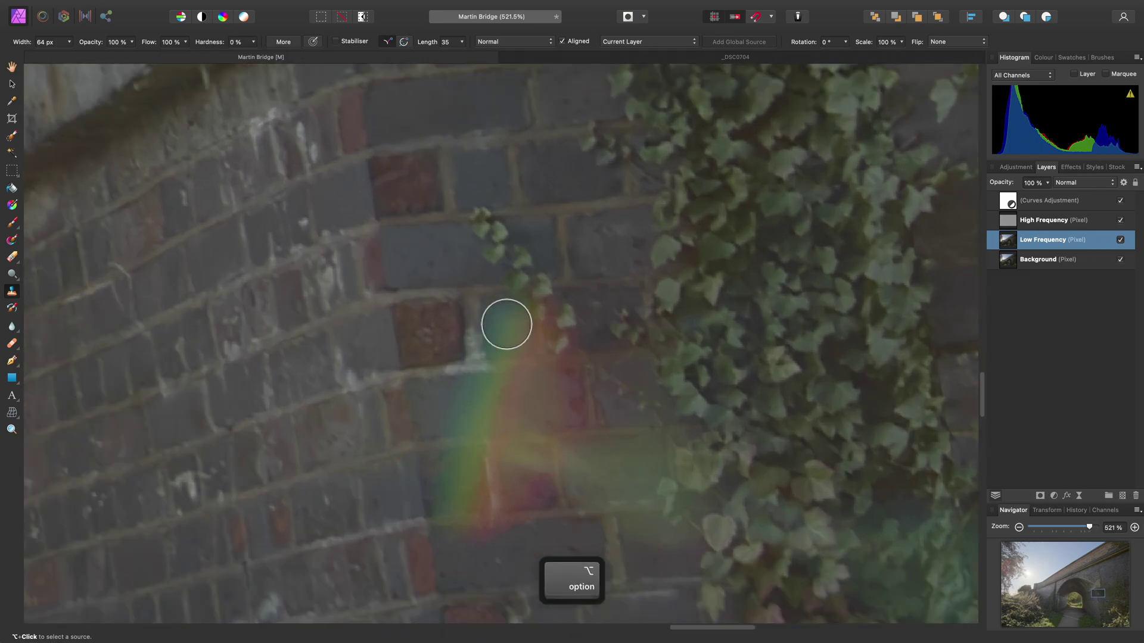
{"action": "scroll", "coordinate": [506, 325], "scroll_direction": "down", "scroll_amount": 5}
{"action": "key", "text": "bracketright"}
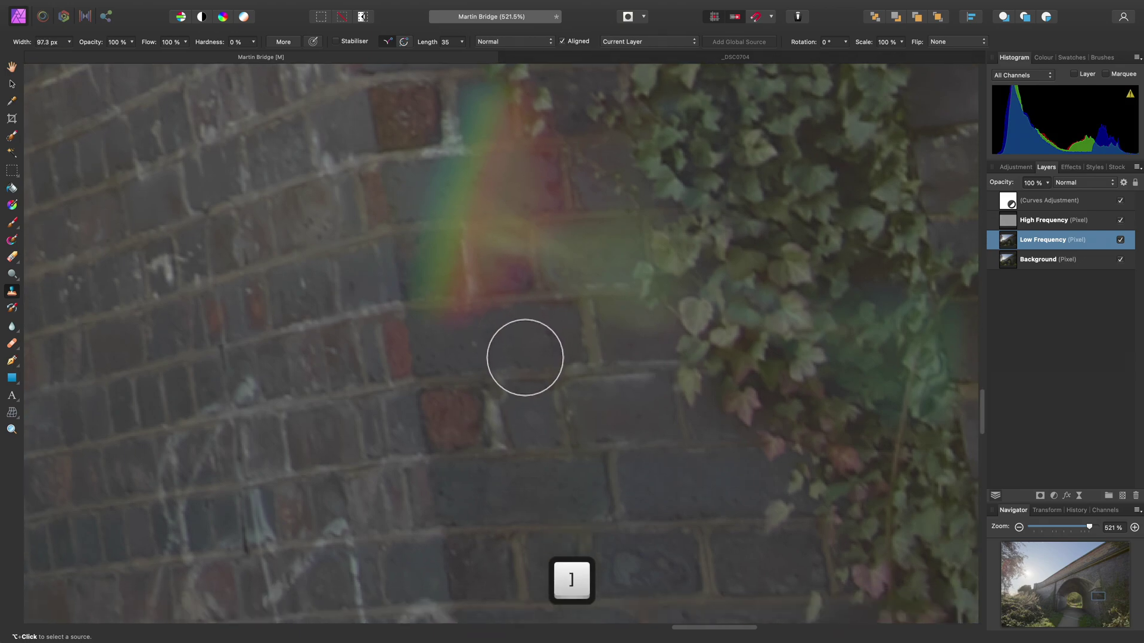
{"action": "scroll", "coordinate": [525, 357], "scroll_direction": "down", "scroll_amount": 3}
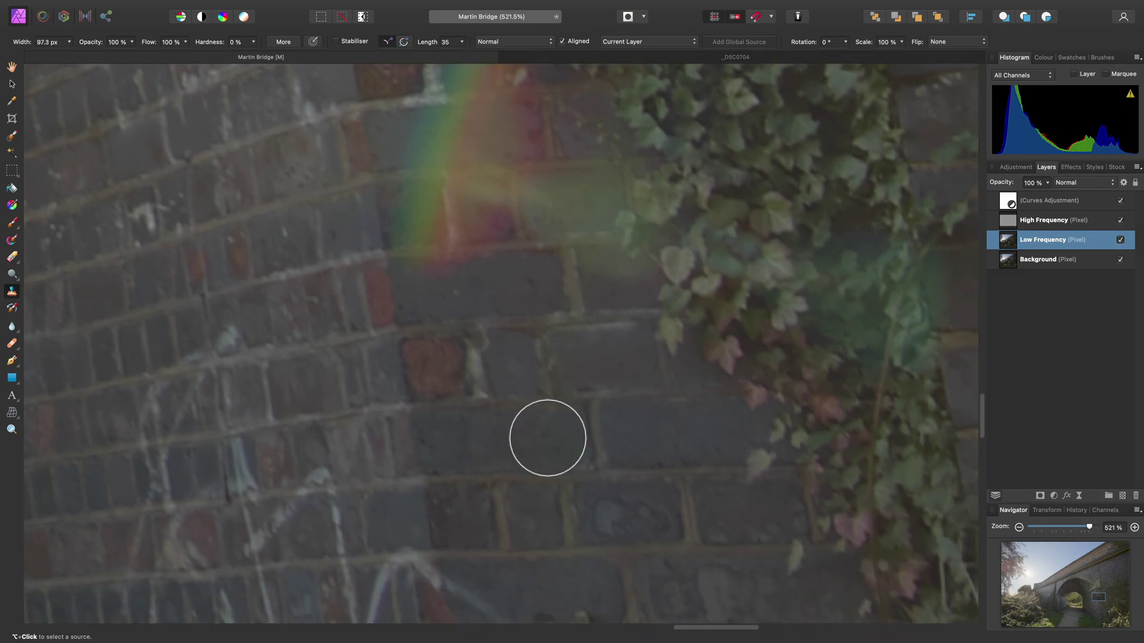
Sample clean bricks as the clone source and paint over the rainbow's lower part.
{"action": "key", "text": "alt"}
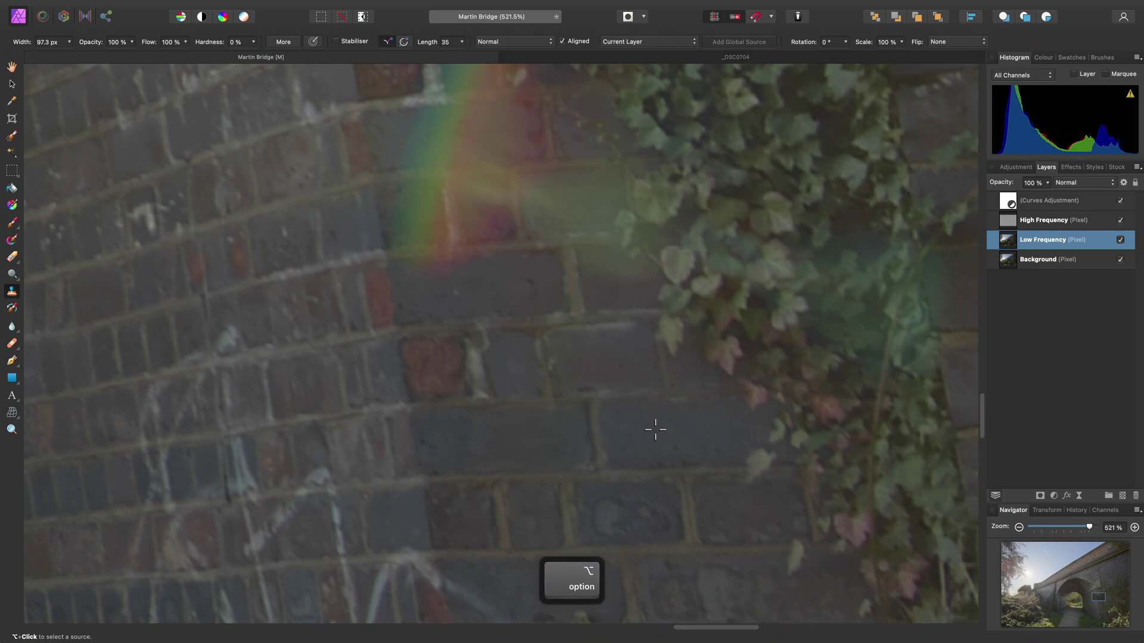
{"action": "left_click", "coordinate": [655, 432], "text": "alt"}
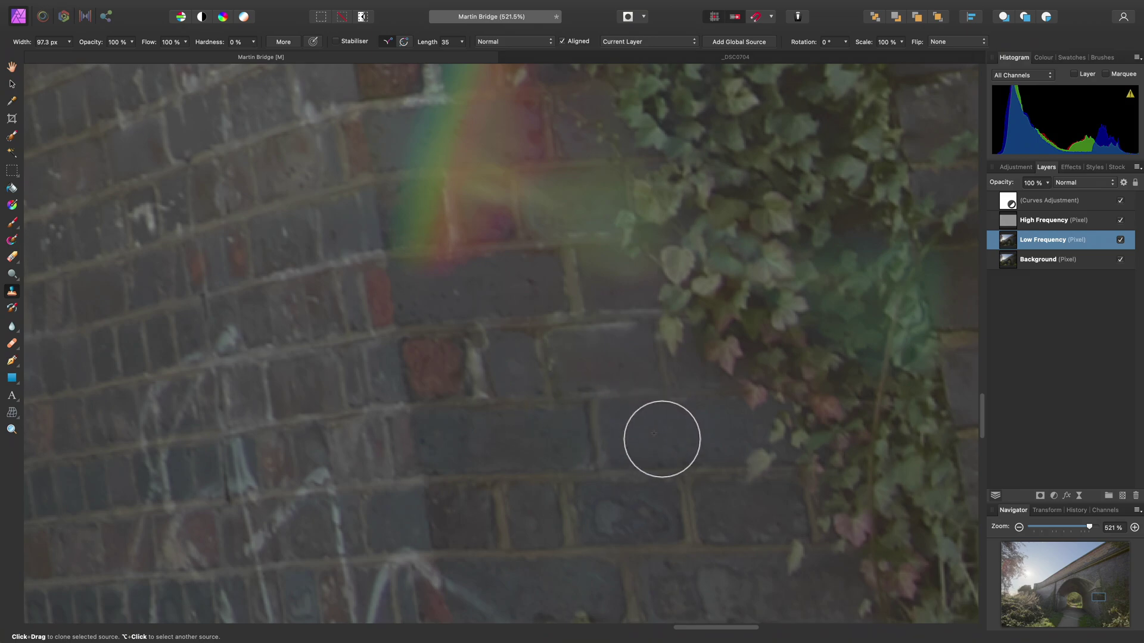
{"action": "scroll", "coordinate": [572, 334], "scroll_direction": "up", "scroll_amount": 3}
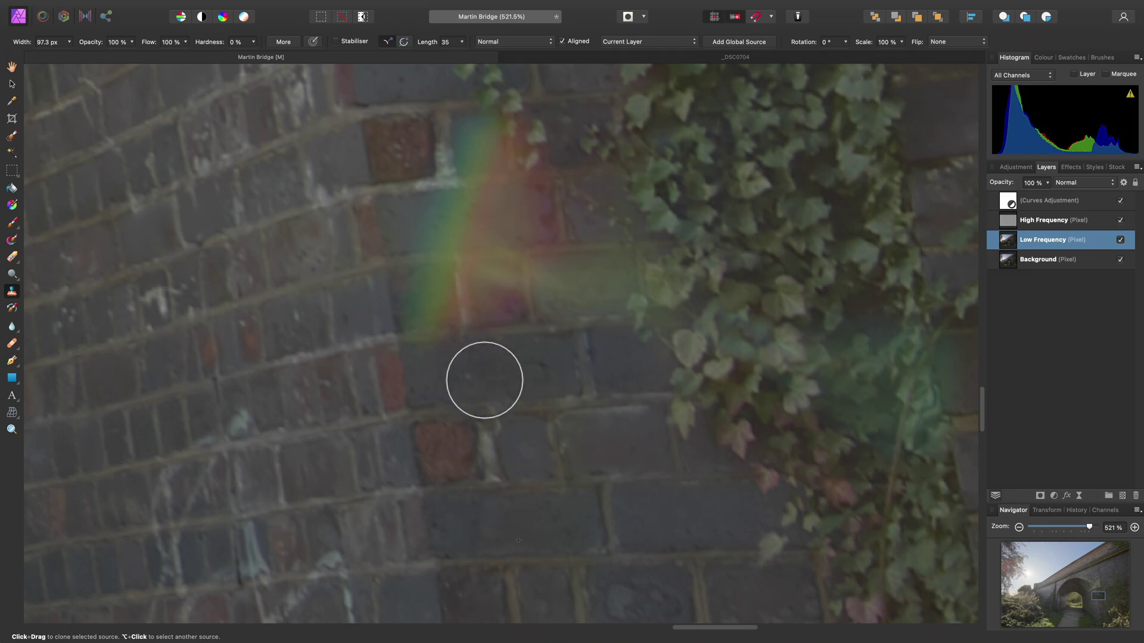
{"action": "left_click", "coordinate": [679, 495], "text": "alt"}
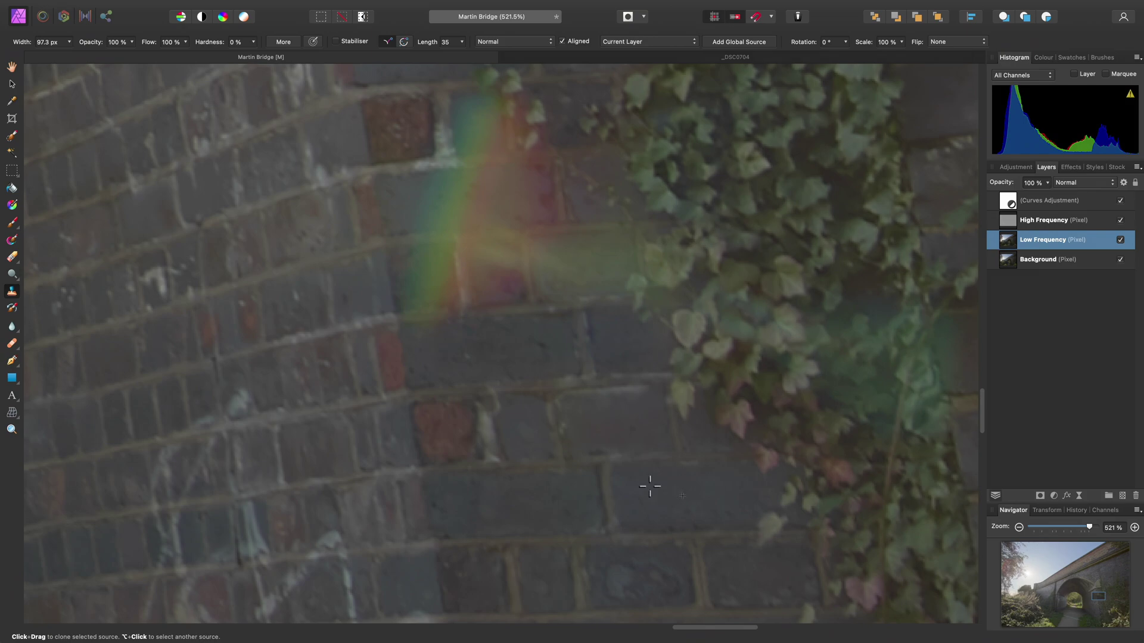
{"action": "left_click", "coordinate": [573, 250]}
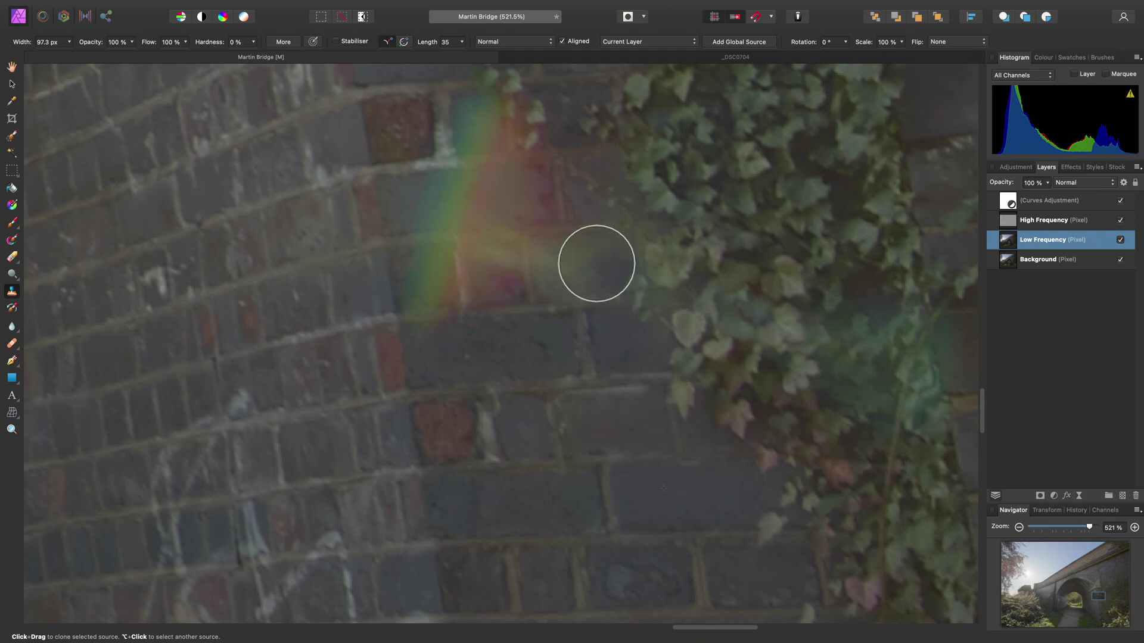
{"action": "left_click_drag", "start_coordinate": [592, 263], "coordinate": [425, 289]}
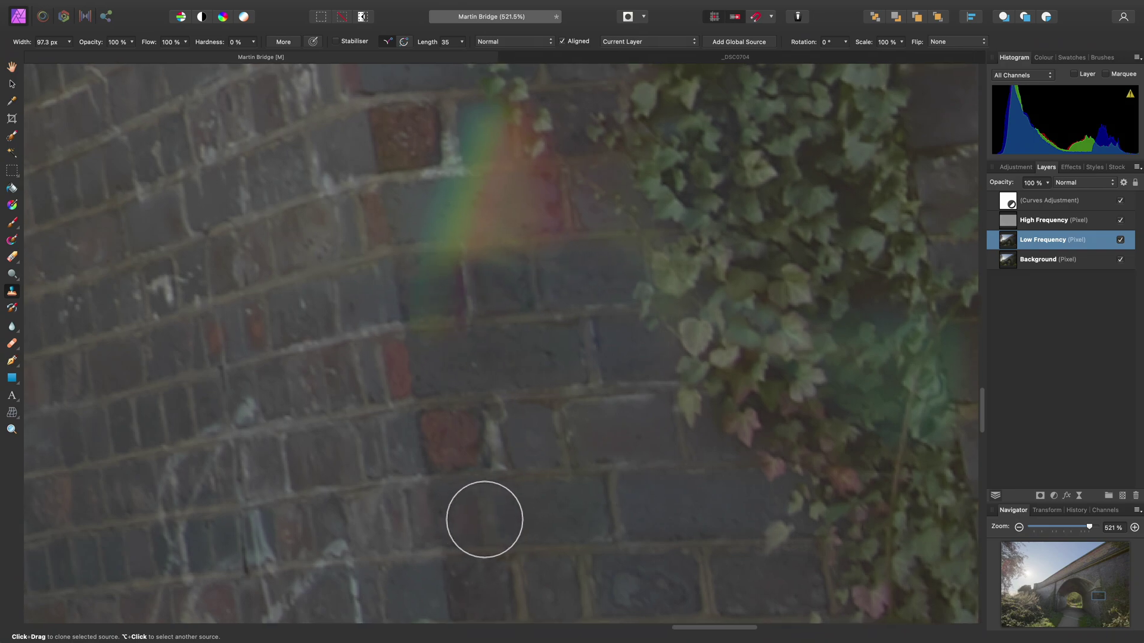
Resample fresh bricks and keep cloning along the rainbow's lower edge.
{"action": "left_click", "coordinate": [707, 503], "text": "alt"}
{"action": "mouse_move", "coordinate": [459, 286]}
{"action": "left_mouse_down"}
{"action": "mouse_move", "coordinate": [433, 283]}
{"action": "mouse_move", "coordinate": [492, 265]}
{"action": "mouse_move", "coordinate": [572, 116]}
{"action": "left_mouse_up"}
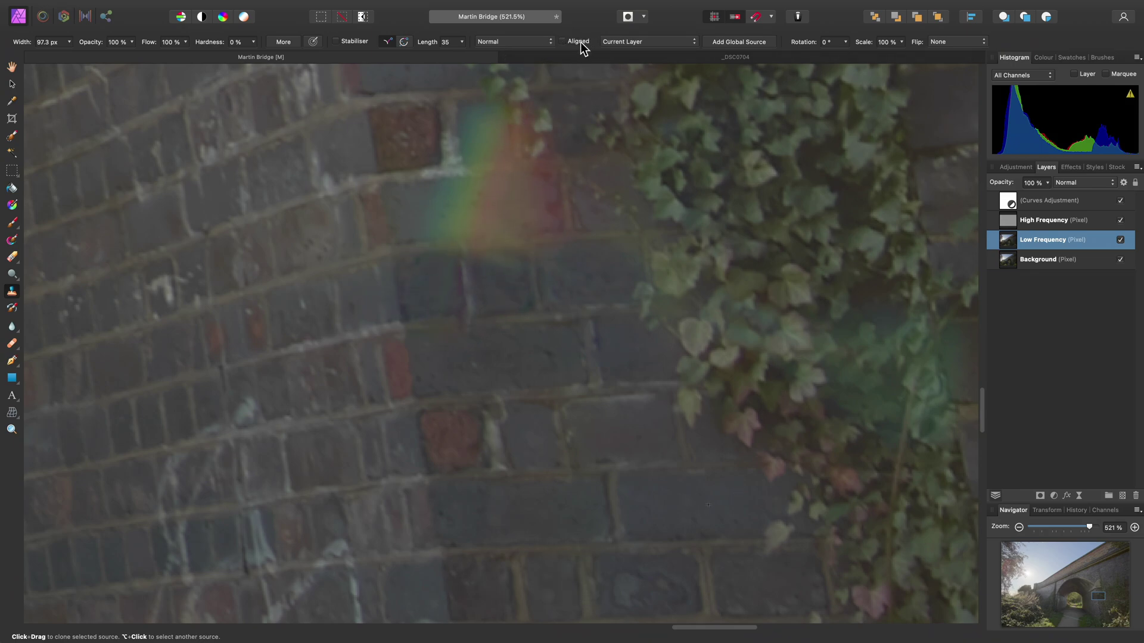
{"action": "scroll", "coordinate": [549, 298], "scroll_direction": "down", "scroll_amount": 3}
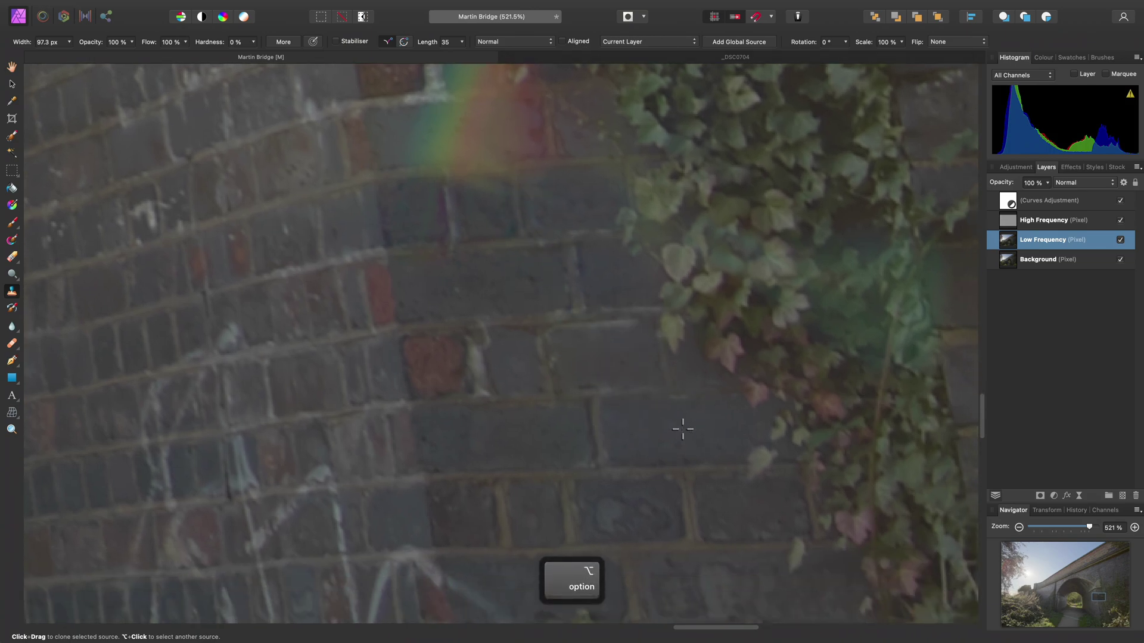
{"action": "left_click", "coordinate": [683, 429], "text": "alt"}
{"action": "scroll", "coordinate": [490, 255], "scroll_direction": "up", "scroll_amount": 4}
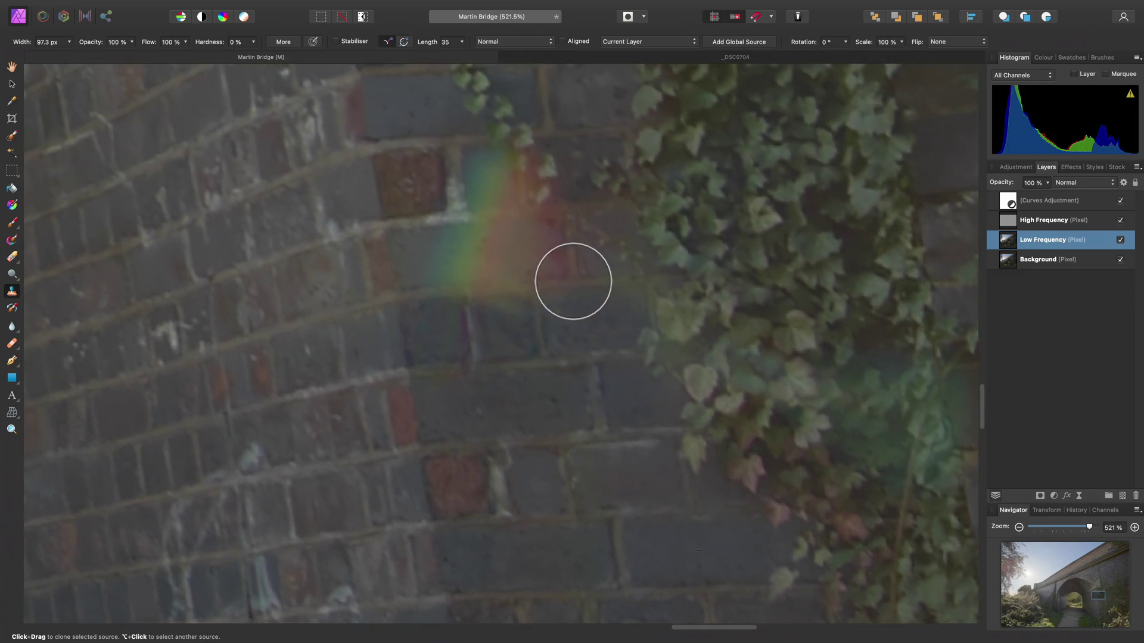
{"action": "left_click_drag", "start_coordinate": [568, 281], "coordinate": [436, 296]}
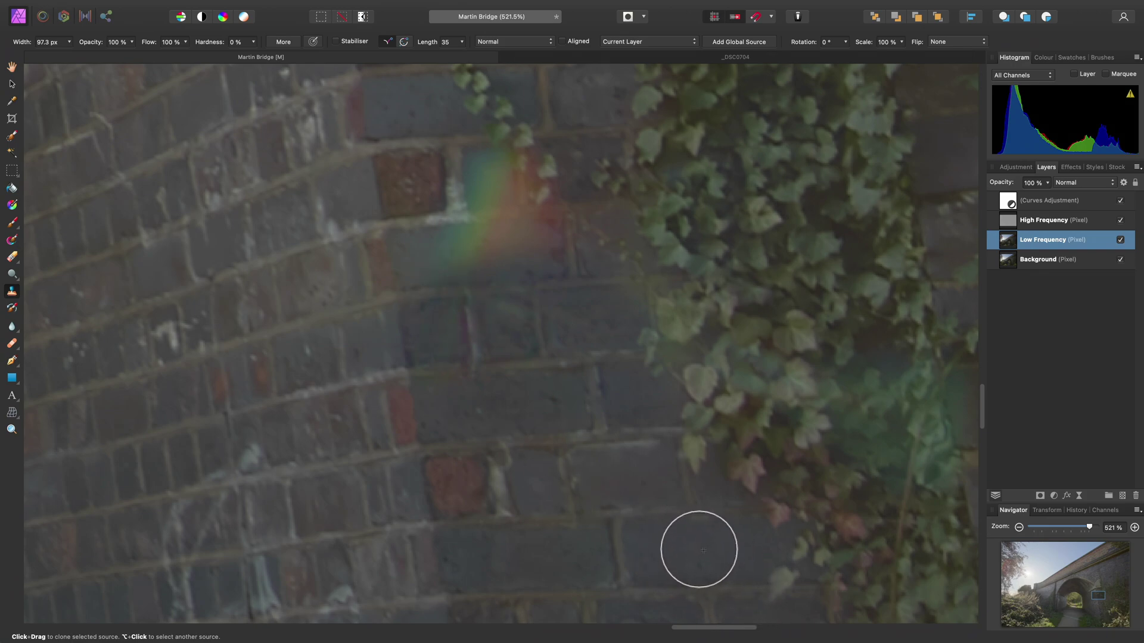
{"action": "left_click_drag", "start_coordinate": [531, 243], "coordinate": [428, 258]}
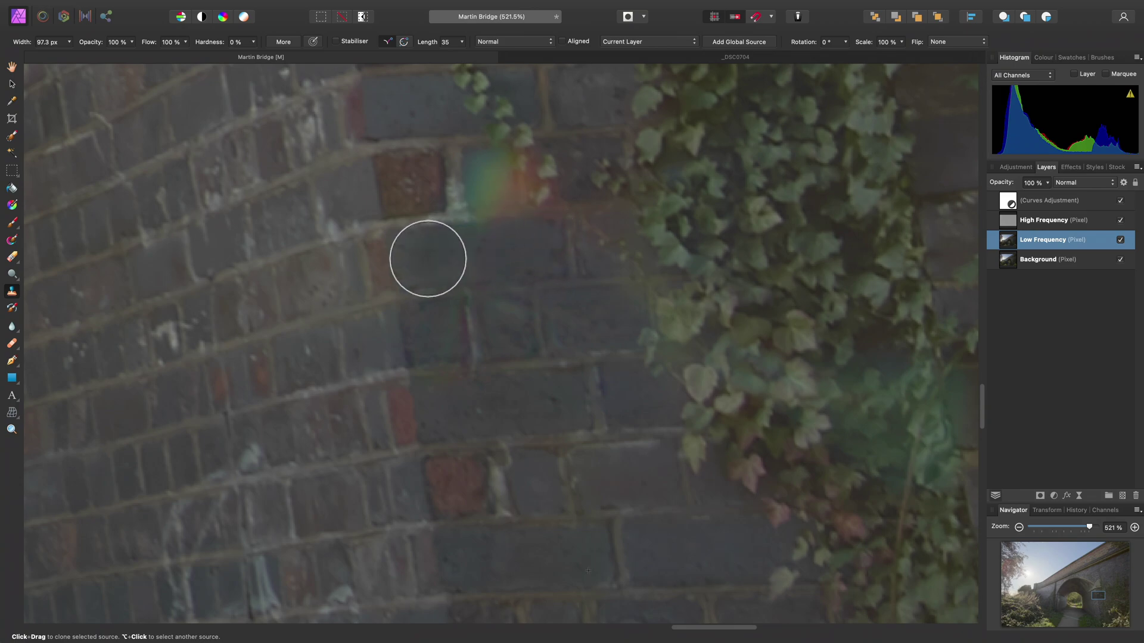
Clone over the leftover flare tint near the ivy, resampling lower and middle bricks.
{"action": "scroll", "coordinate": [426, 258], "scroll_direction": "up", "scroll_amount": 2}
{"action": "mouse_move", "coordinate": [561, 238]}
{"action": "left_mouse_down"}
{"action": "mouse_move", "coordinate": [496, 247]}
{"action": "mouse_move", "coordinate": [539, 217]}
{"action": "mouse_move", "coordinate": [445, 219]}
{"action": "mouse_move", "coordinate": [478, 293]}
{"action": "left_mouse_up"}
{"action": "scroll", "coordinate": [481, 293], "scroll_direction": "down", "scroll_amount": 2}
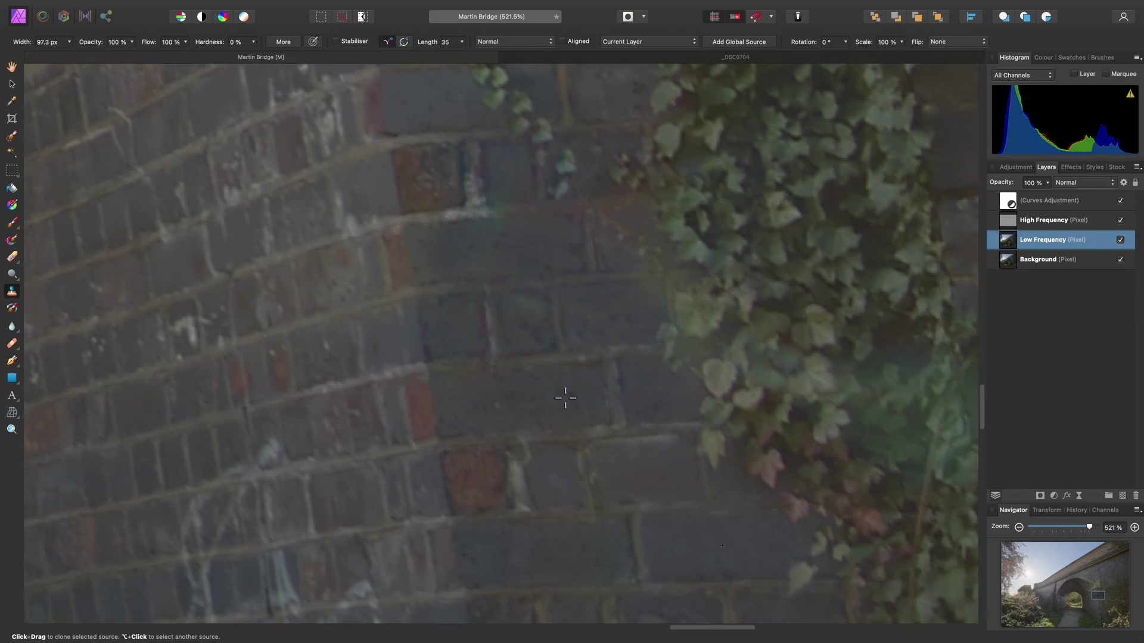
{"action": "scroll", "coordinate": [565, 337], "scroll_direction": "up", "scroll_amount": 2}
{"action": "left_click_drag", "start_coordinate": [528, 235], "coordinate": [480, 222]}
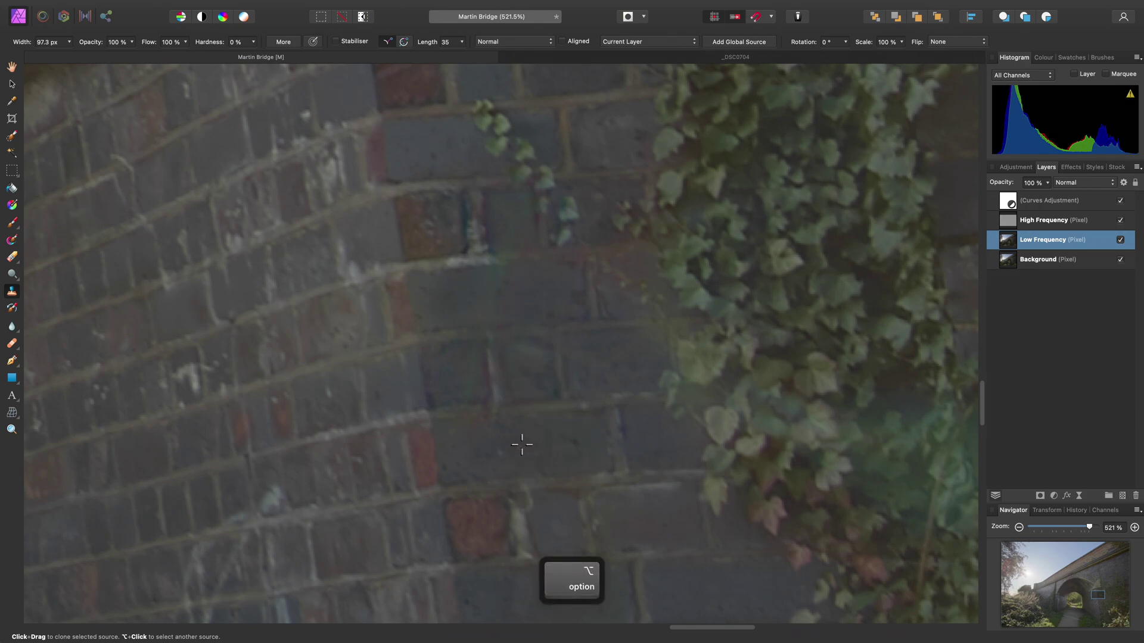
{"action": "left_click", "coordinate": [520, 441], "text": "alt"}
{"action": "scroll", "coordinate": [485, 375], "scroll_direction": "down", "scroll_amount": 2}
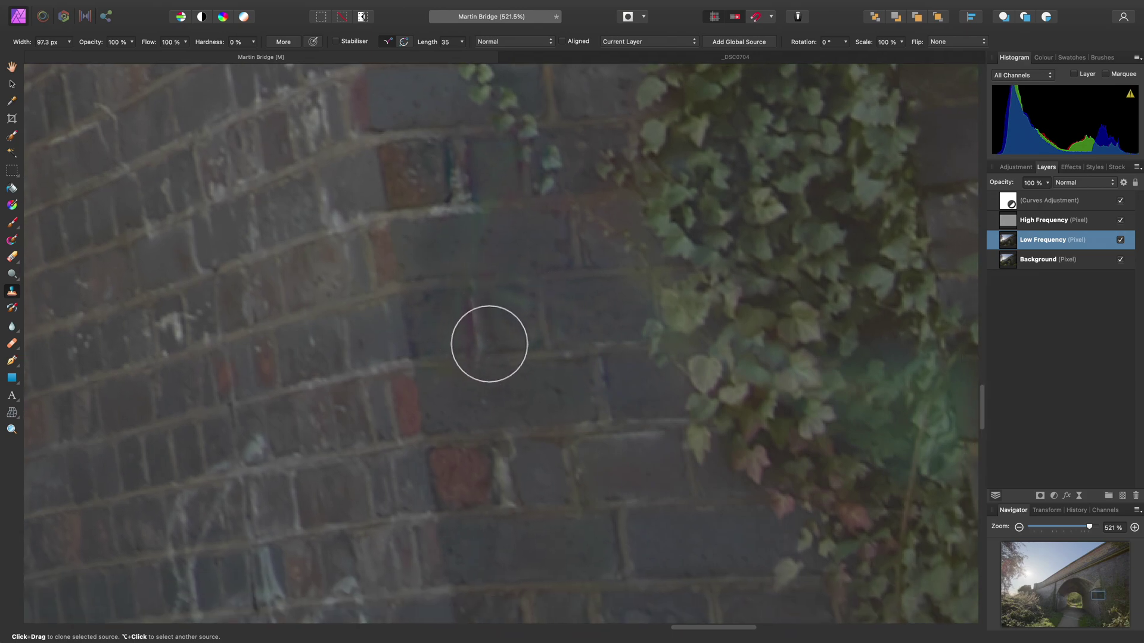
{"action": "left_click", "coordinate": [531, 545], "text": "alt"}
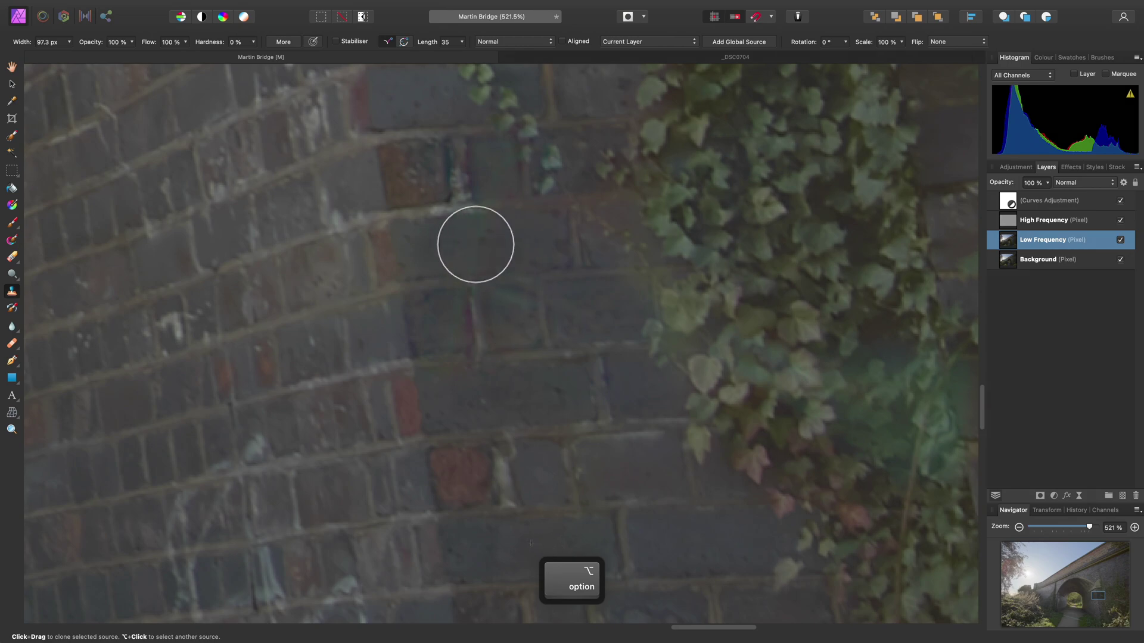
{"action": "left_click", "coordinate": [694, 541], "text": "alt"}
Sample bricks beside the ivy and clone over the greenish flare across it.
{"action": "scroll", "coordinate": [342, 311], "scroll_direction": "right", "scroll_amount": 5}
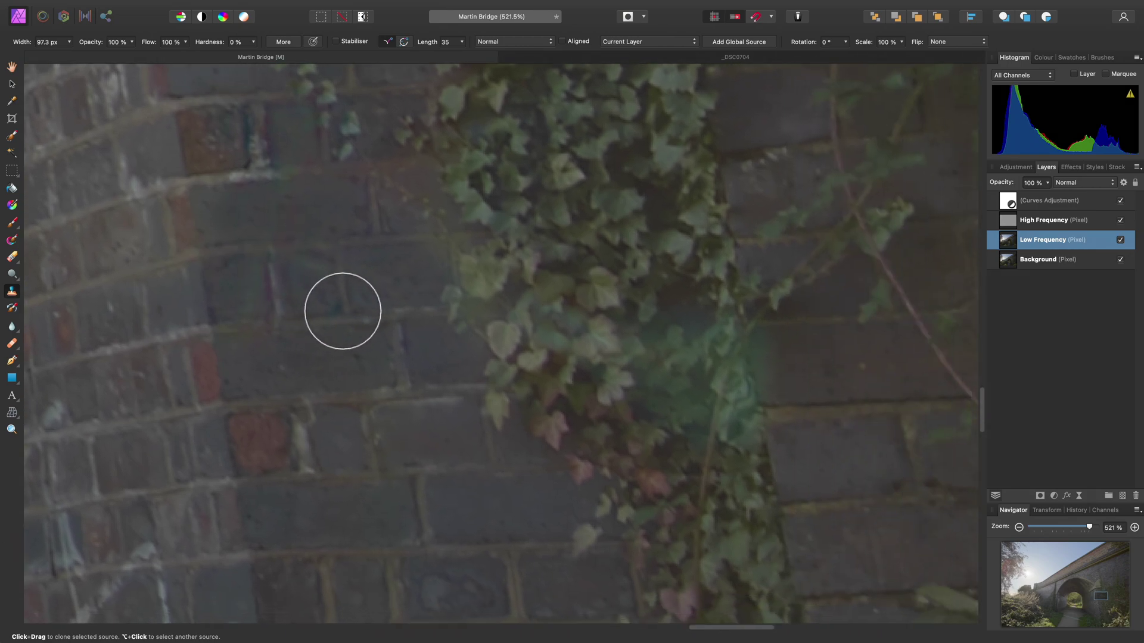
{"action": "scroll", "coordinate": [343, 311], "scroll_direction": "right", "scroll_amount": 4}
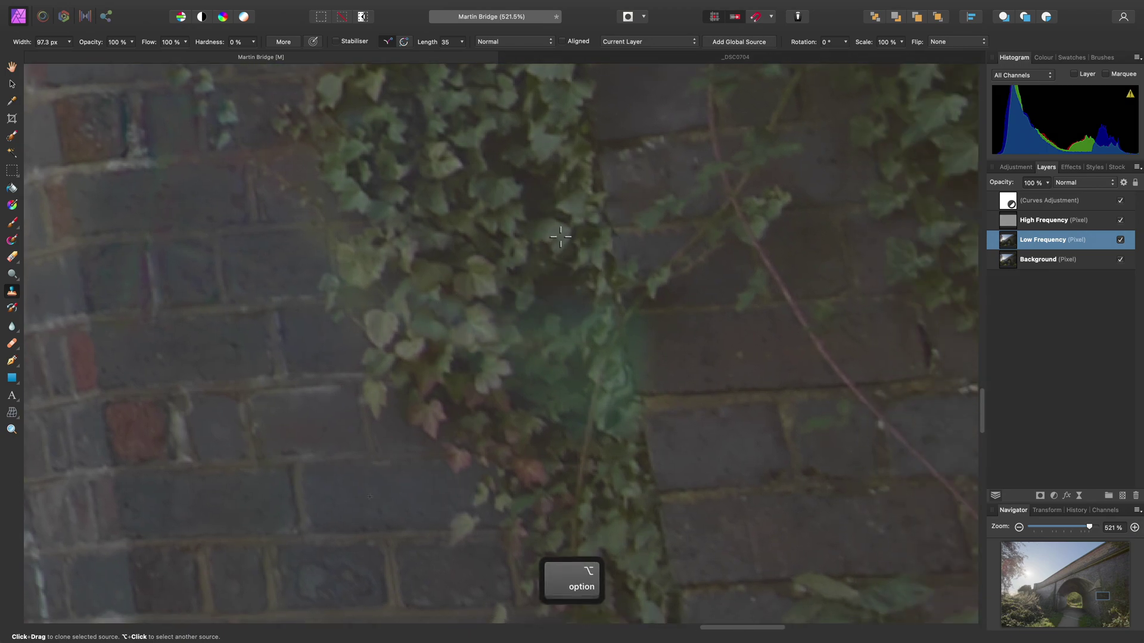
{"action": "left_click", "coordinate": [556, 206], "text": "alt"}
{"action": "left_click_drag", "start_coordinate": [578, 309], "coordinate": [433, 327]}
{"action": "scroll", "coordinate": [485, 370], "scroll_direction": "down", "scroll_amount": 2}
Pick a clean brick as the new clone source after a few resamples.
{"action": "left_click", "coordinate": [595, 434], "text": "alt"}
{"action": "left_click", "coordinate": [595, 419], "text": "alt"}
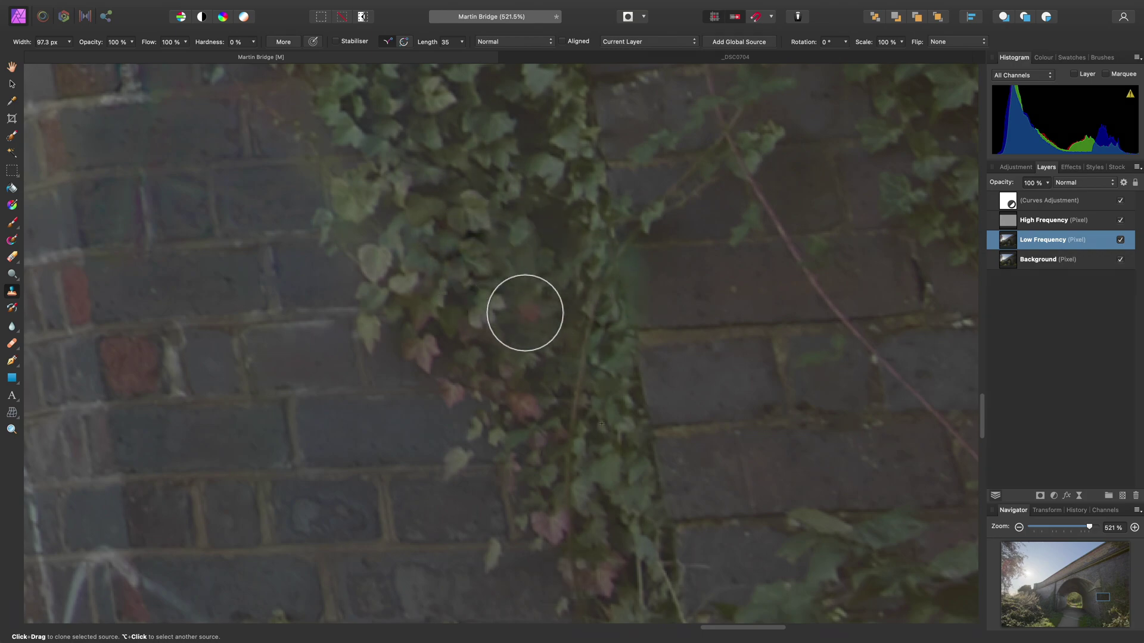
{"action": "scroll", "coordinate": [571, 384], "scroll_direction": "down", "scroll_amount": 3, "text": "alt"}
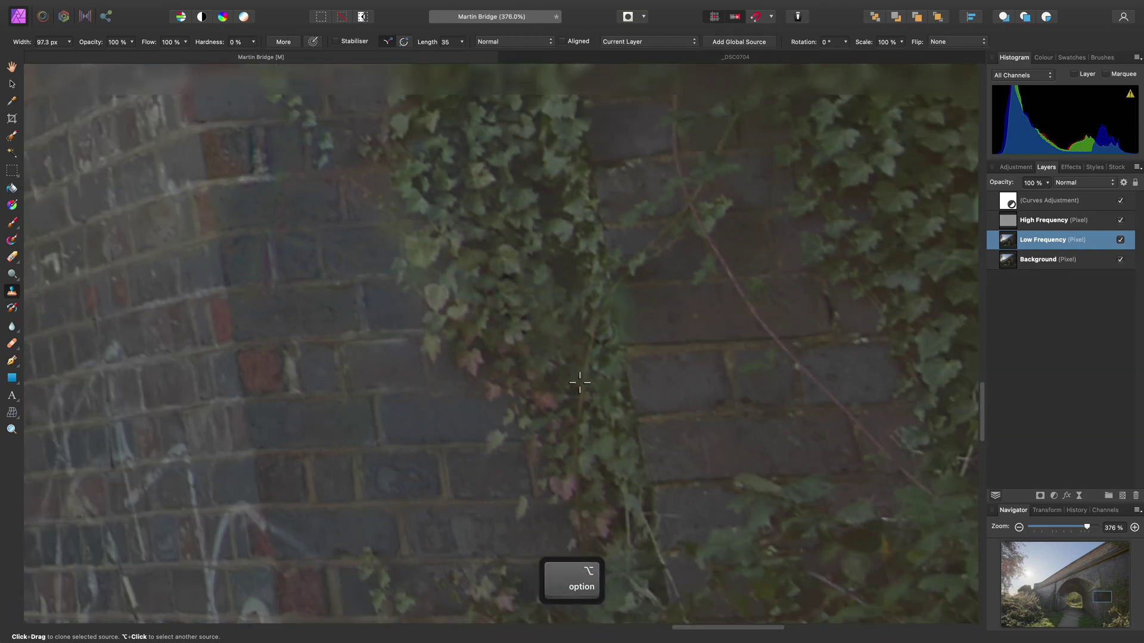
{"action": "scroll", "coordinate": [570, 384], "scroll_direction": "up", "scroll_amount": 2, "text": "alt"}
{"action": "scroll", "coordinate": [481, 296], "scroll_direction": "up", "scroll_amount": 2, "text": "alt"}
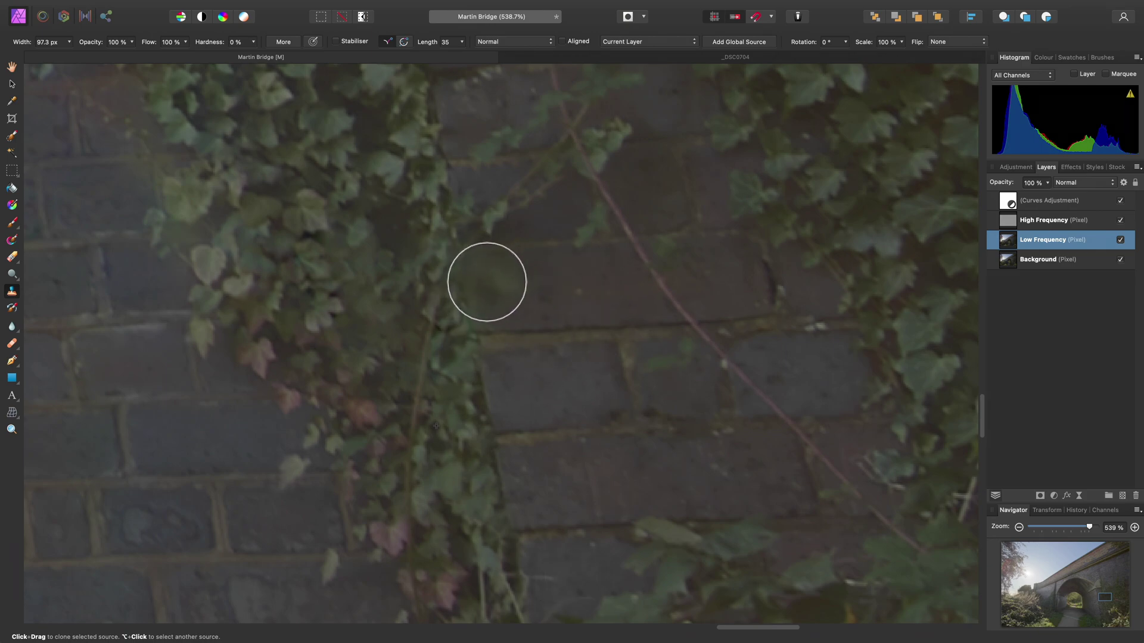
{"action": "key", "text": "alt"}
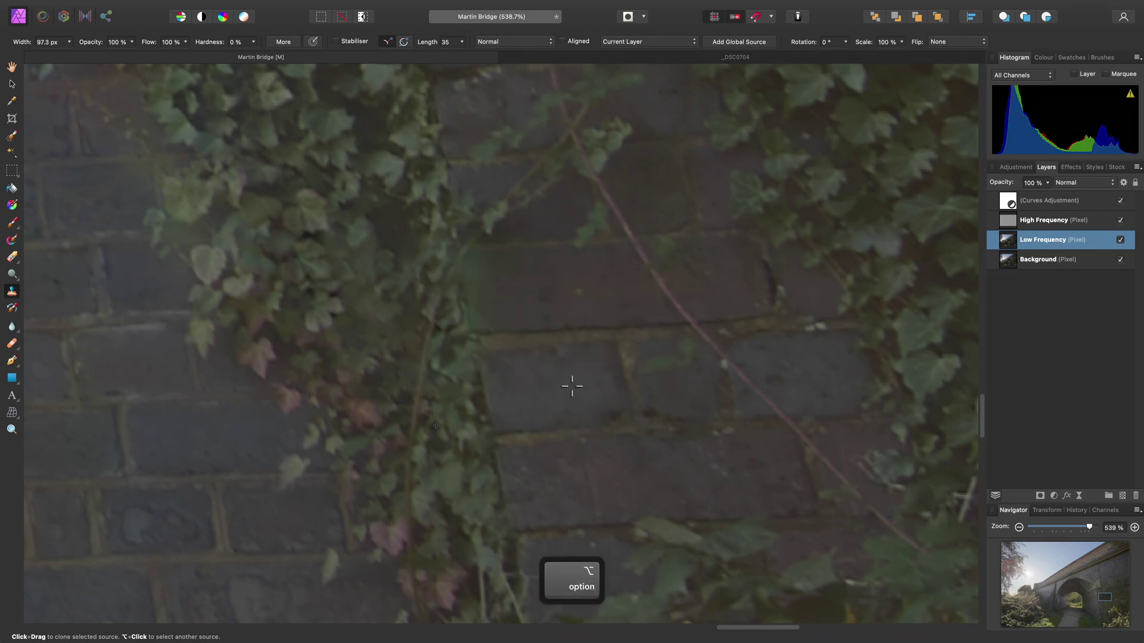
{"action": "left_click", "coordinate": [572, 386], "text": "alt"}
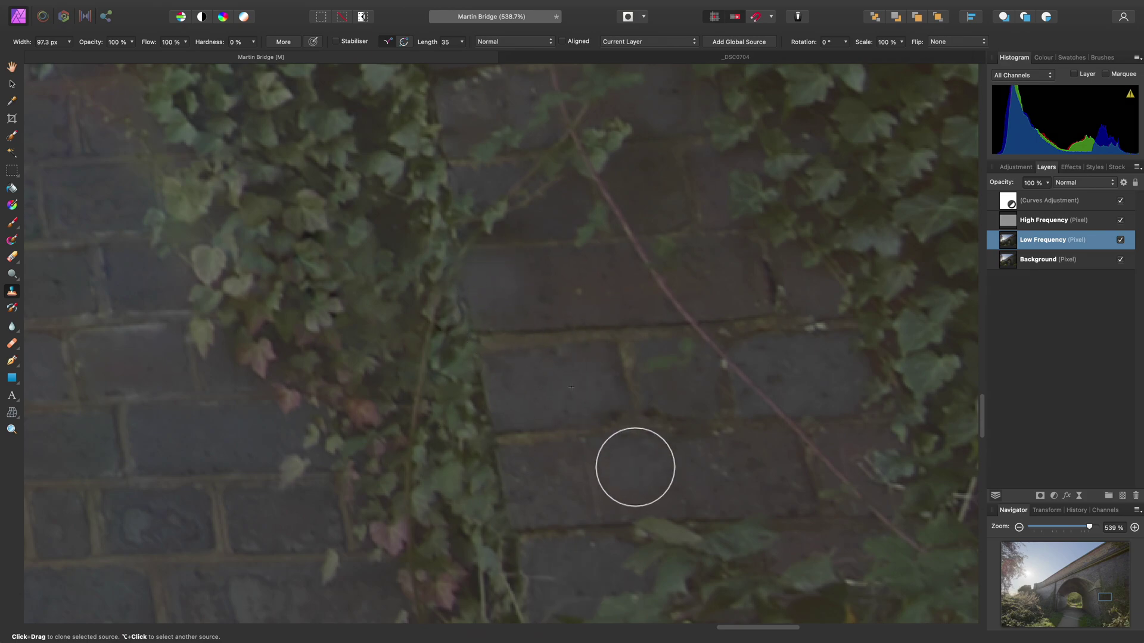
Sample clean ivy and enlarge the clone brush to about 196 px.
{"action": "scroll", "coordinate": [637, 467], "scroll_direction": "down", "scroll_amount": 5}
{"action": "scroll", "coordinate": [418, 354], "scroll_direction": "right", "scroll_amount": 10}
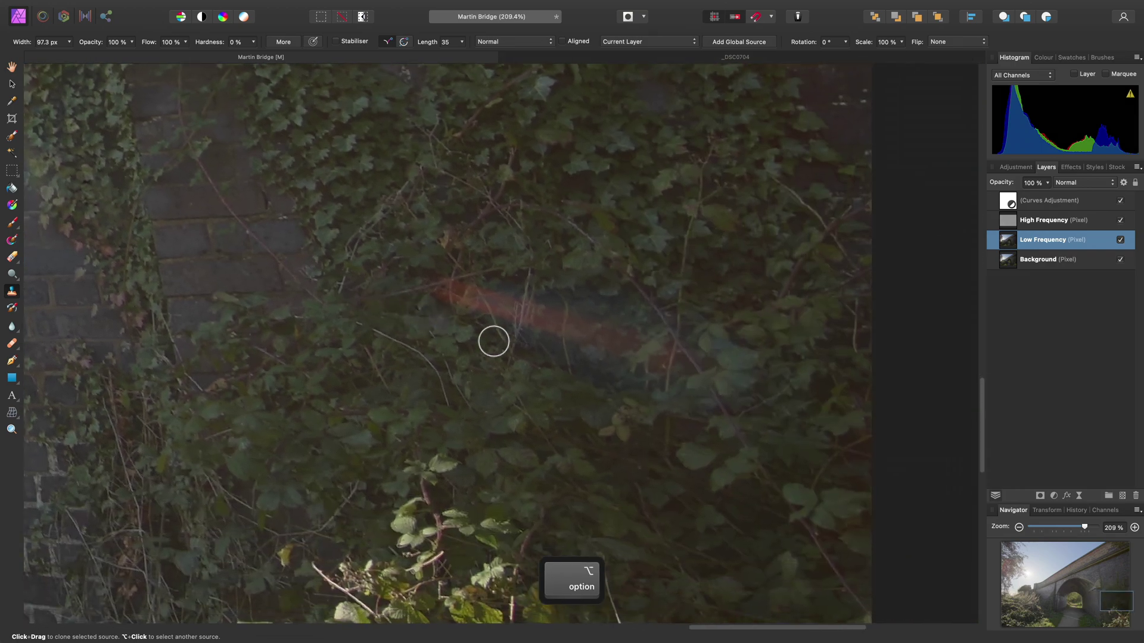
{"action": "scroll", "coordinate": [503, 349], "scroll_direction": "left", "scroll_amount": 4}
{"action": "scroll", "coordinate": [503, 349], "scroll_direction": "up", "scroll_amount": 2}
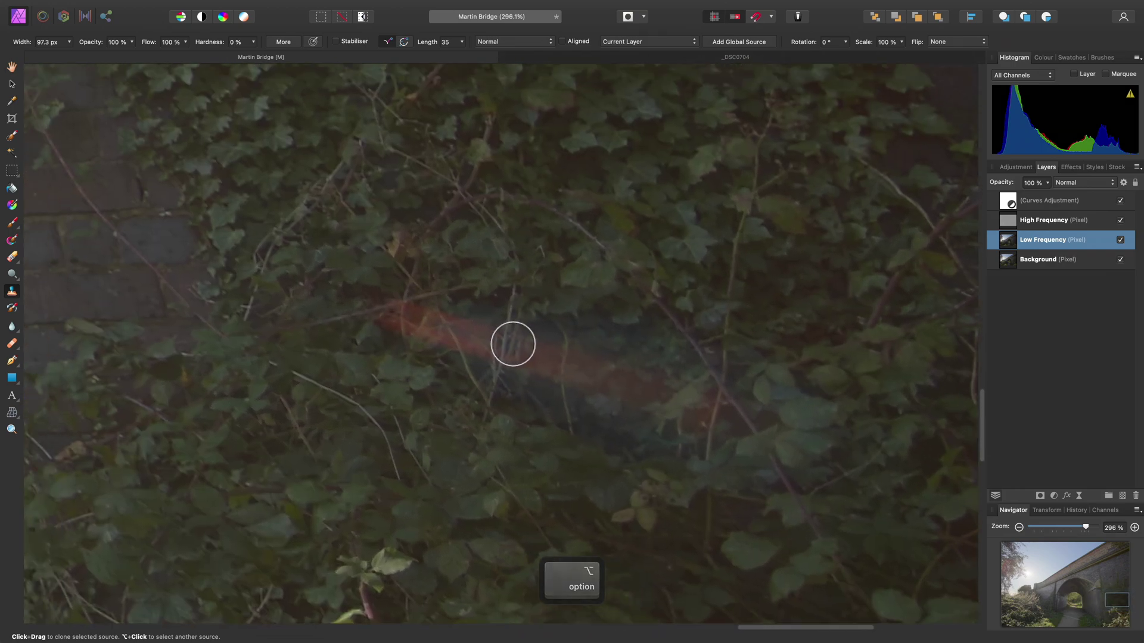
{"action": "left_click", "coordinate": [687, 281], "text": "alt"}
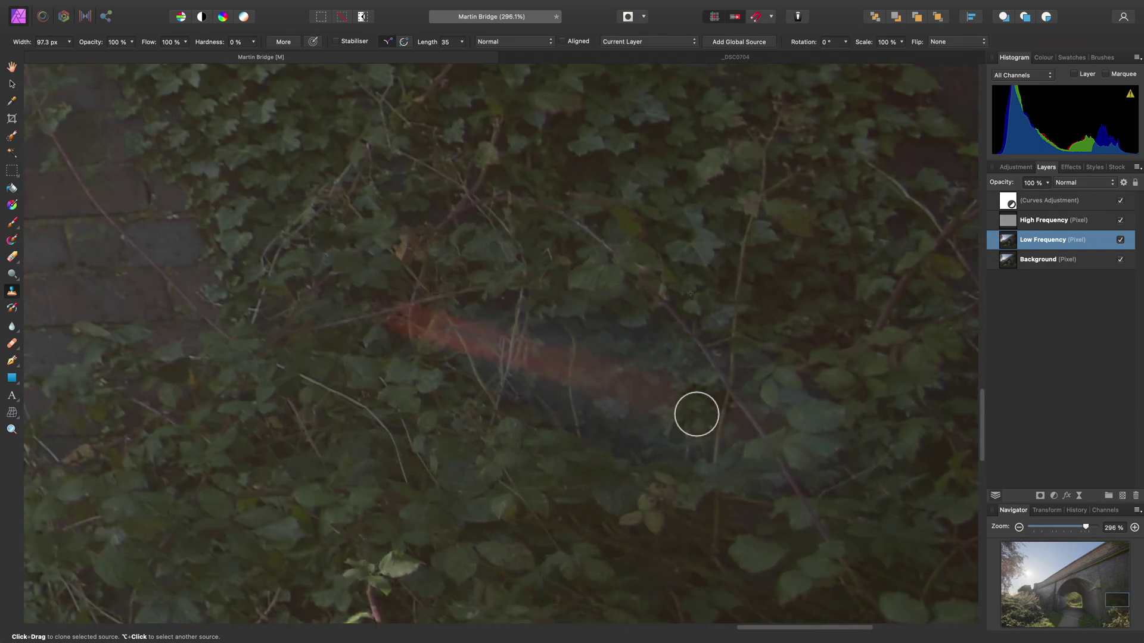
{"action": "key", "text": "bracketright"}
{"action": "key", "text": "bracketright"}
{"action": "key", "text": "bracketright"}
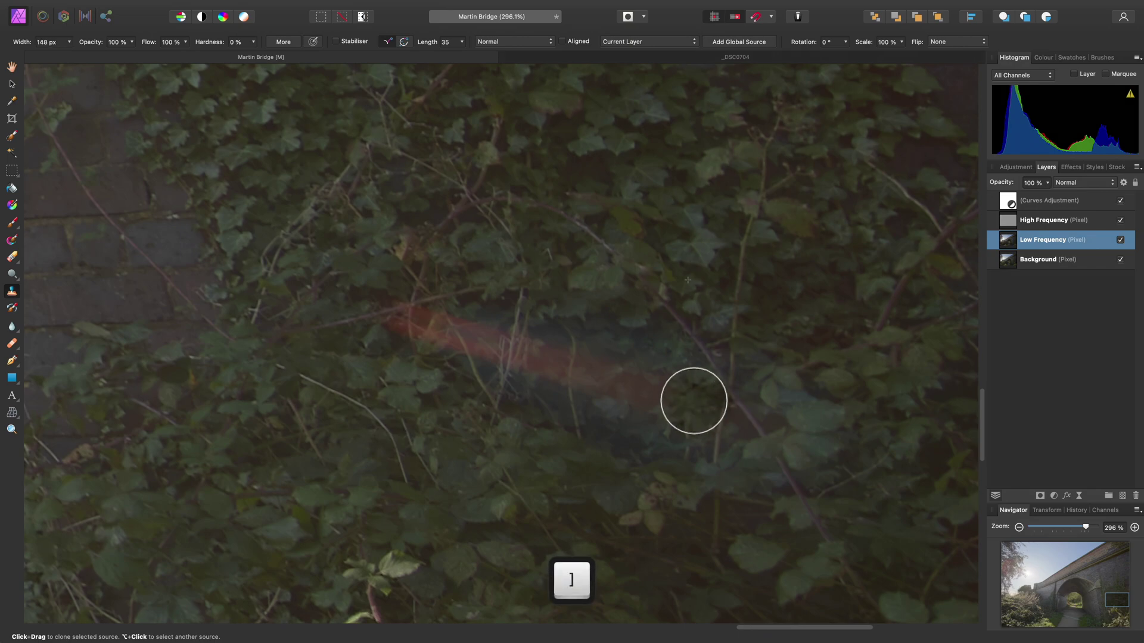
Clone ivy from near the streak over the red lens-flare streak.
{"action": "key", "text": "alt"}
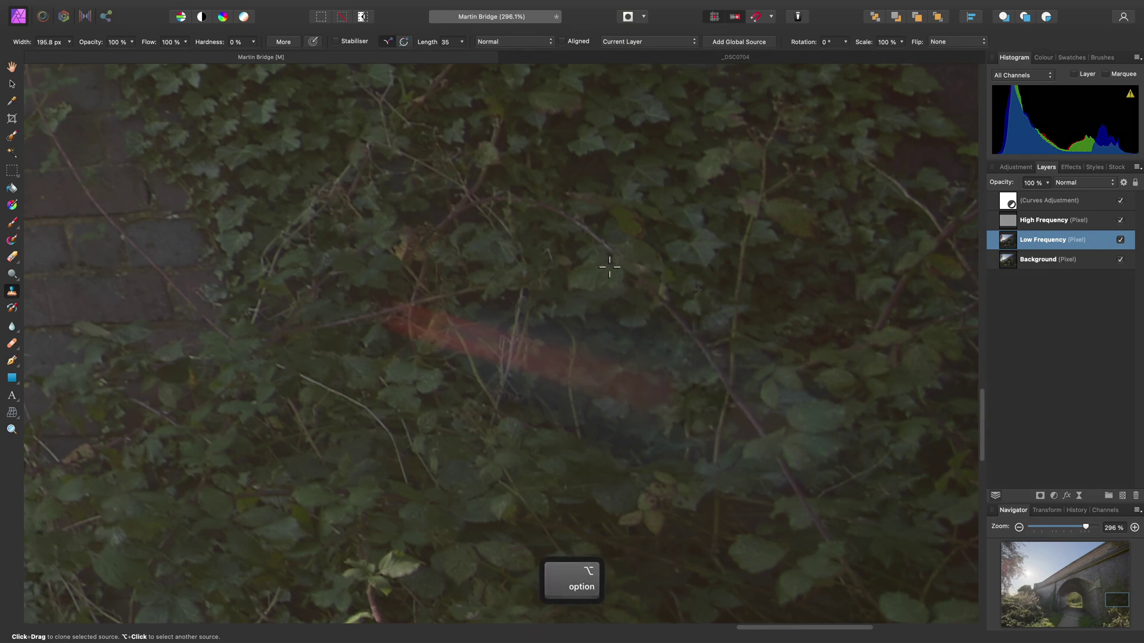
{"action": "left_click", "coordinate": [597, 278], "text": "alt"}
{"action": "mouse_move", "coordinate": [660, 389]}
{"action": "left_mouse_down"}
{"action": "mouse_move", "coordinate": [624, 389]}
{"action": "mouse_move", "coordinate": [564, 358]}
{"action": "mouse_move", "coordinate": [515, 356]}
{"action": "mouse_move", "coordinate": [540, 355]}
{"action": "mouse_move", "coordinate": [366, 316]}
{"action": "left_mouse_up"}
{"action": "scroll", "coordinate": [478, 396], "scroll_direction": "down", "scroll_amount": 2}
Resample several ivy patches and touch up the lower ivy to an even green.
{"action": "left_click", "coordinate": [459, 398], "text": "alt"}
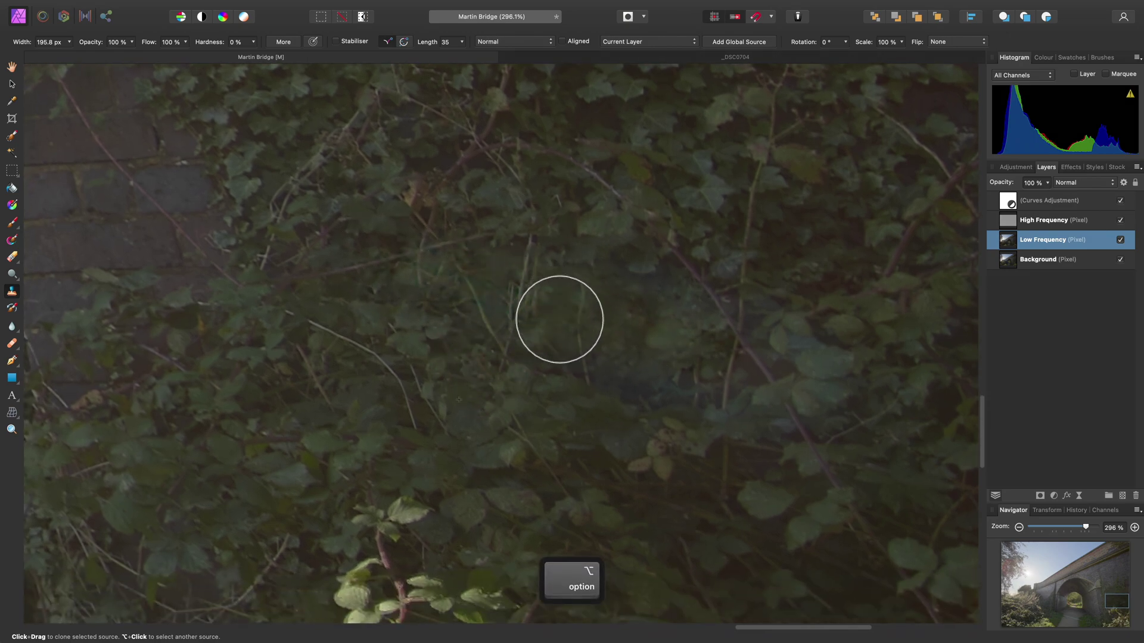
{"action": "key", "text": "alt"}
{"action": "scroll", "coordinate": [449, 327], "scroll_direction": "up", "scroll_amount": 2}
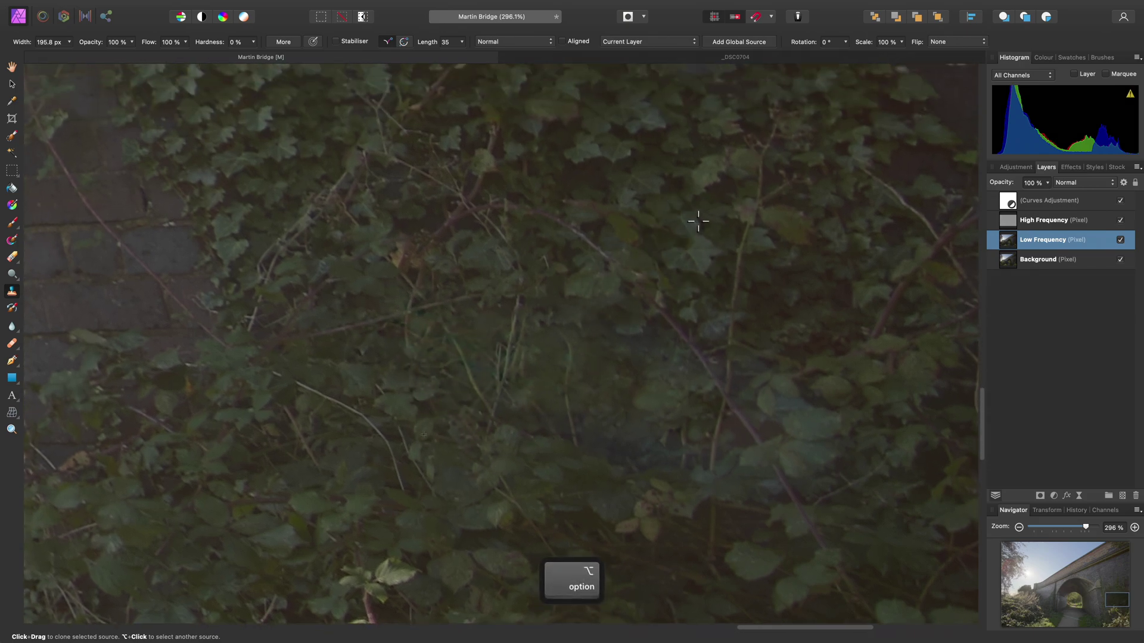
{"action": "left_click", "coordinate": [688, 234], "text": "alt"}
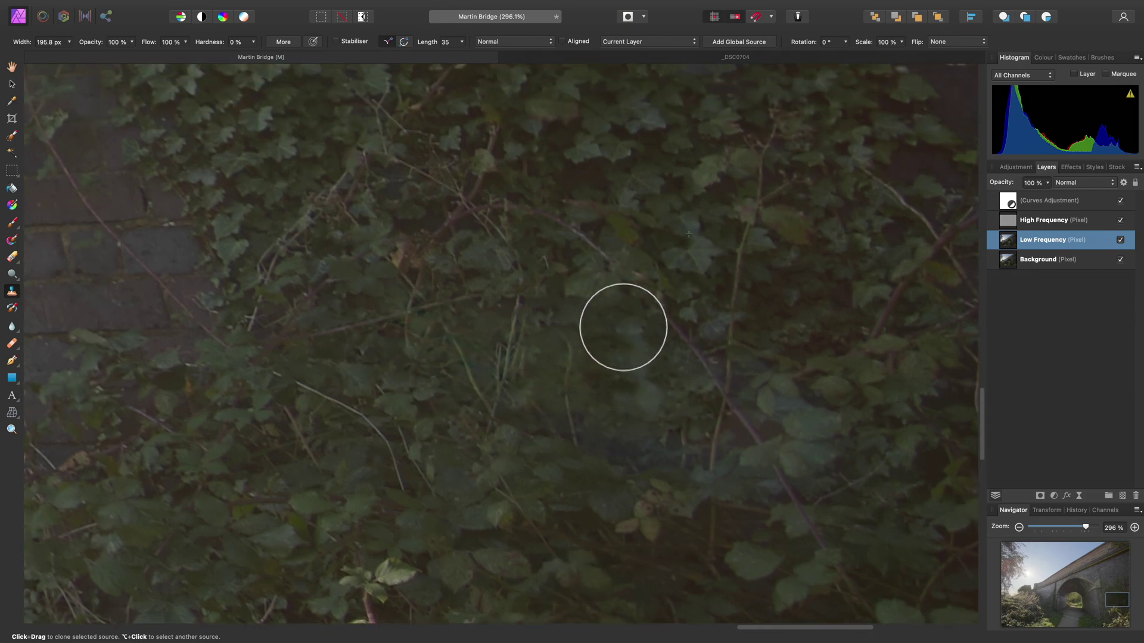
{"action": "left_click", "coordinate": [614, 160], "text": "alt"}
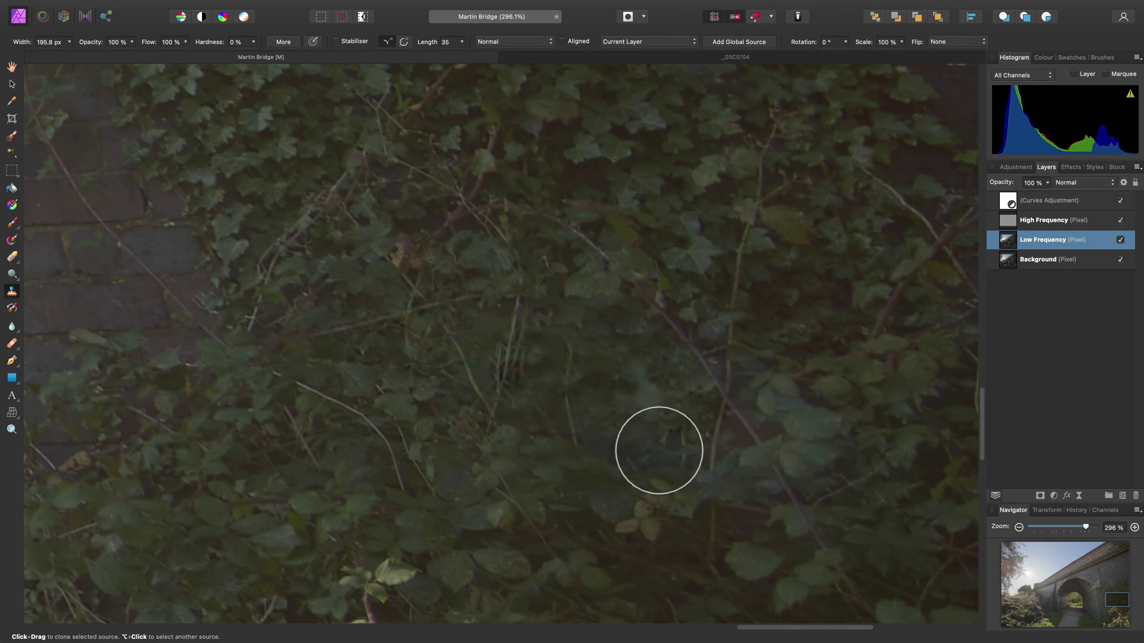
{"action": "scroll", "coordinate": [700, 466], "scroll_direction": "down", "scroll_amount": 3}
{"action": "left_click_drag", "start_coordinate": [699, 466], "coordinate": [740, 401]}
{"action": "left_click", "coordinate": [713, 475], "text": "alt"}
{"action": "left_click", "coordinate": [716, 452], "text": "alt"}
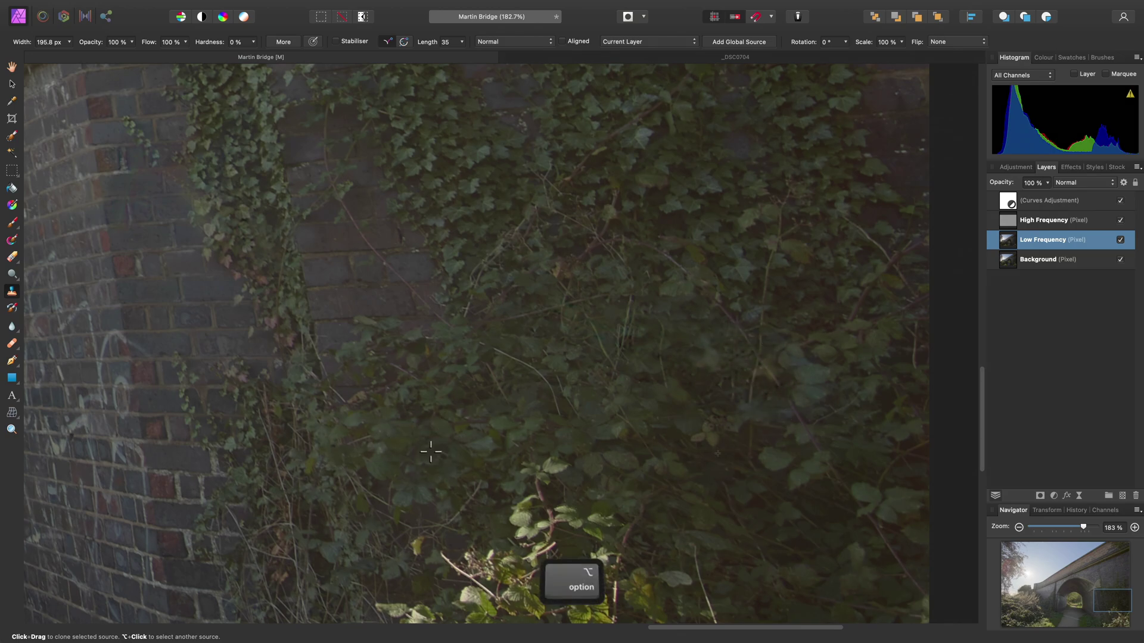
{"action": "scroll", "coordinate": [429, 451], "scroll_direction": "down", "scroll_amount": 1}
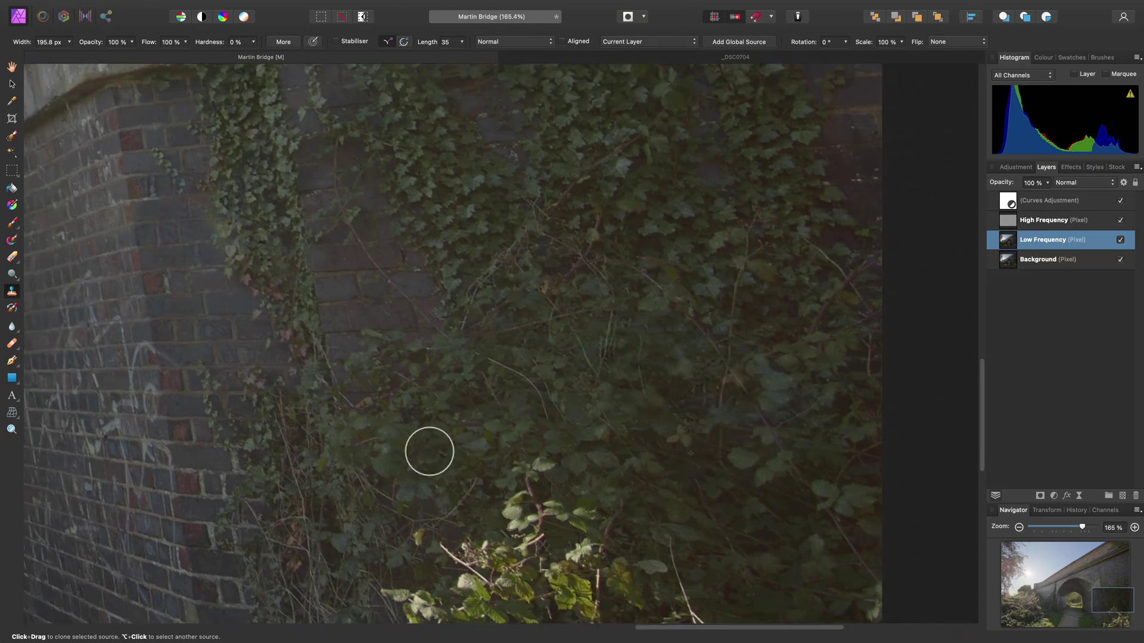
{"action": "key", "text": "h"}
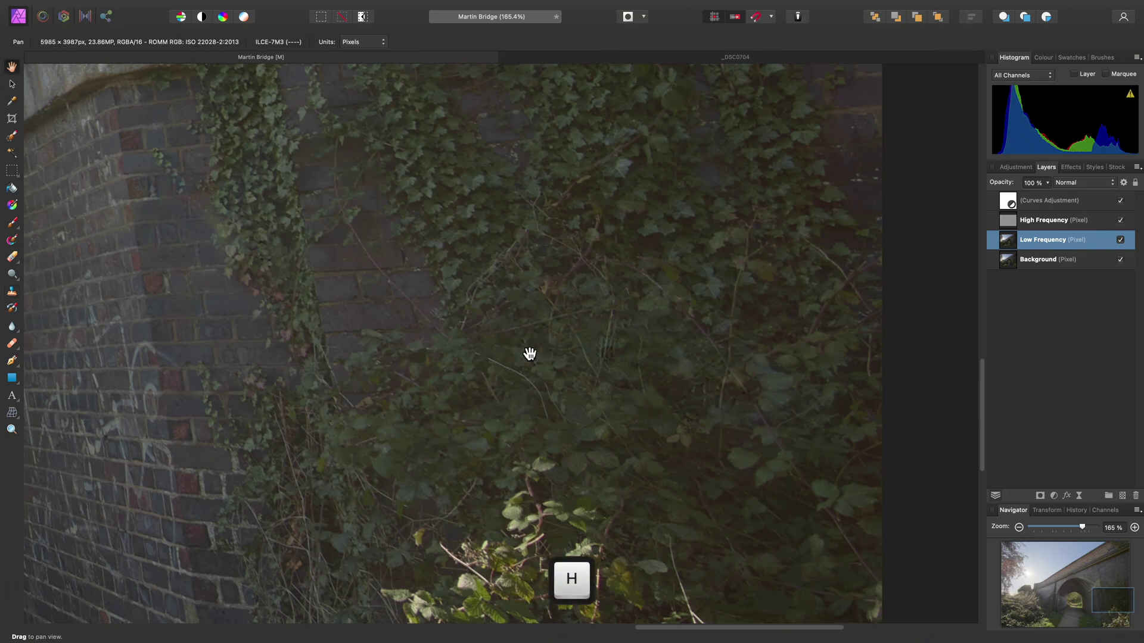
{"action": "left_click_drag", "start_coordinate": [513, 365], "coordinate": [678, 396]}
{"action": "left_click", "coordinate": [1082, 222], "text": "shift"}
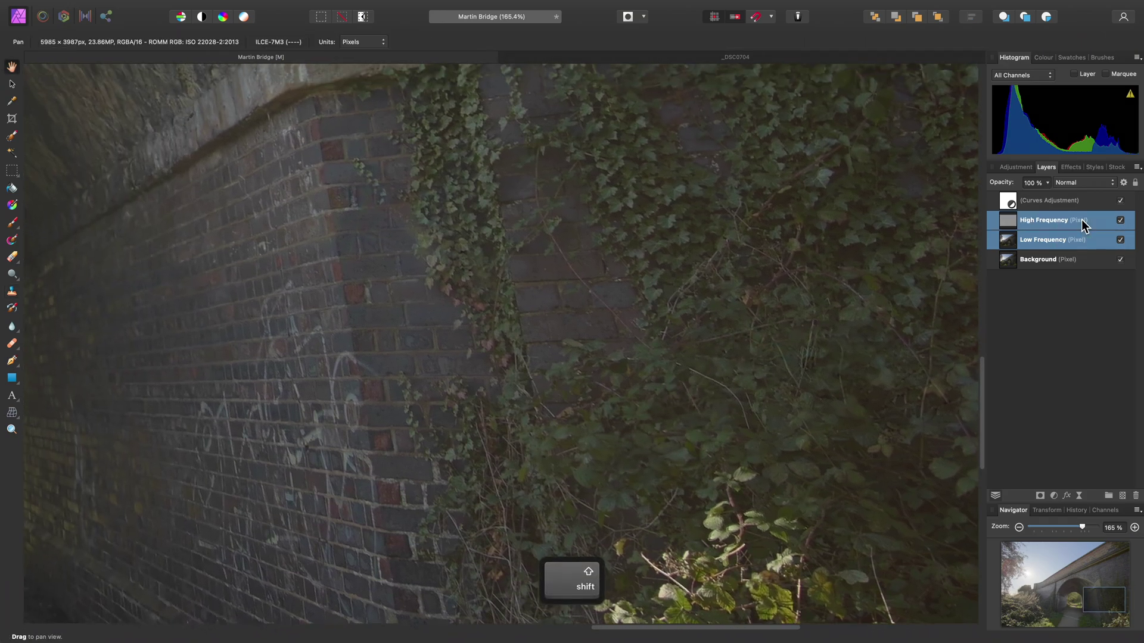
{"action": "left_click_drag", "start_coordinate": [807, 350], "coordinate": [751, 349]}
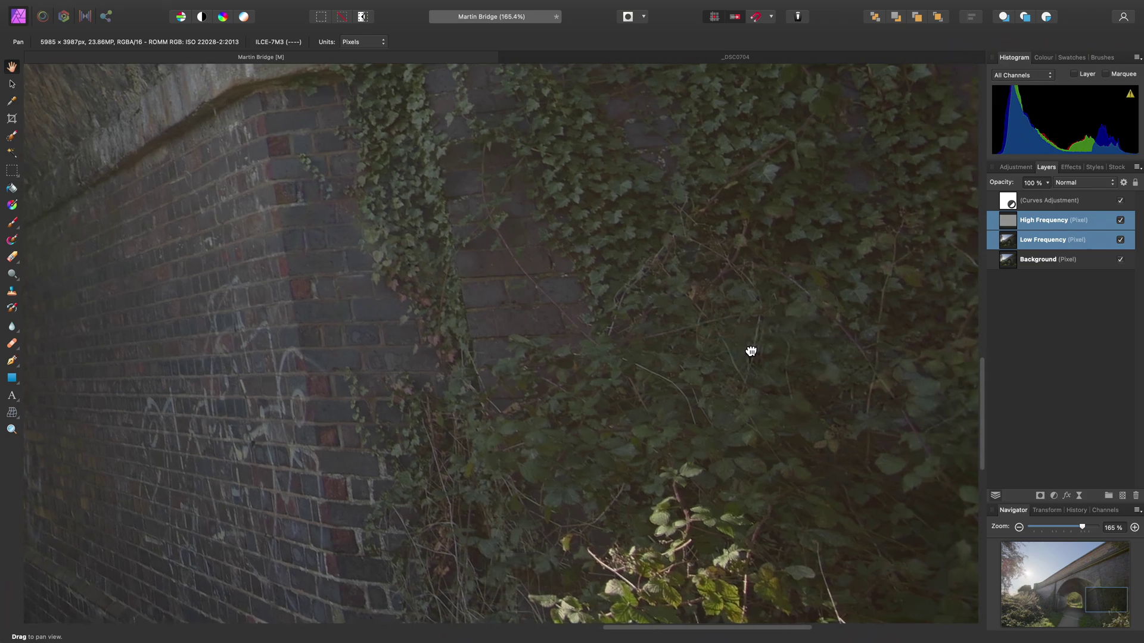
{"action": "left_click", "coordinate": [1120, 220]}
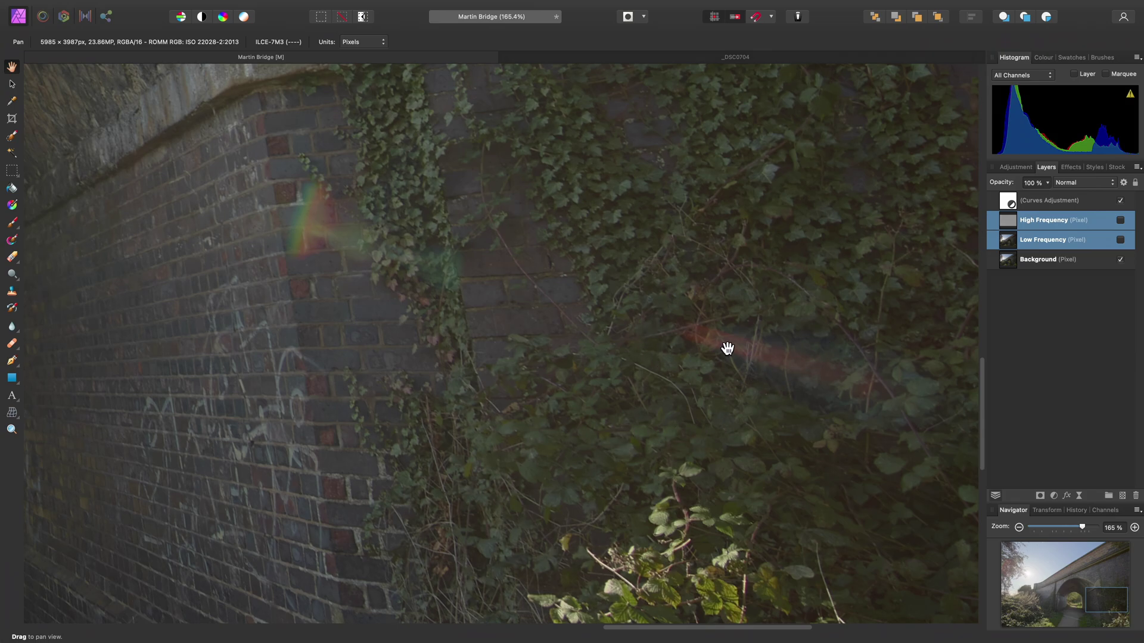
{"action": "scroll", "coordinate": [667, 401], "scroll_direction": "up", "scroll_amount": 3}
{"action": "scroll", "coordinate": [462, 291], "scroll_direction": "up", "scroll_amount": 4}
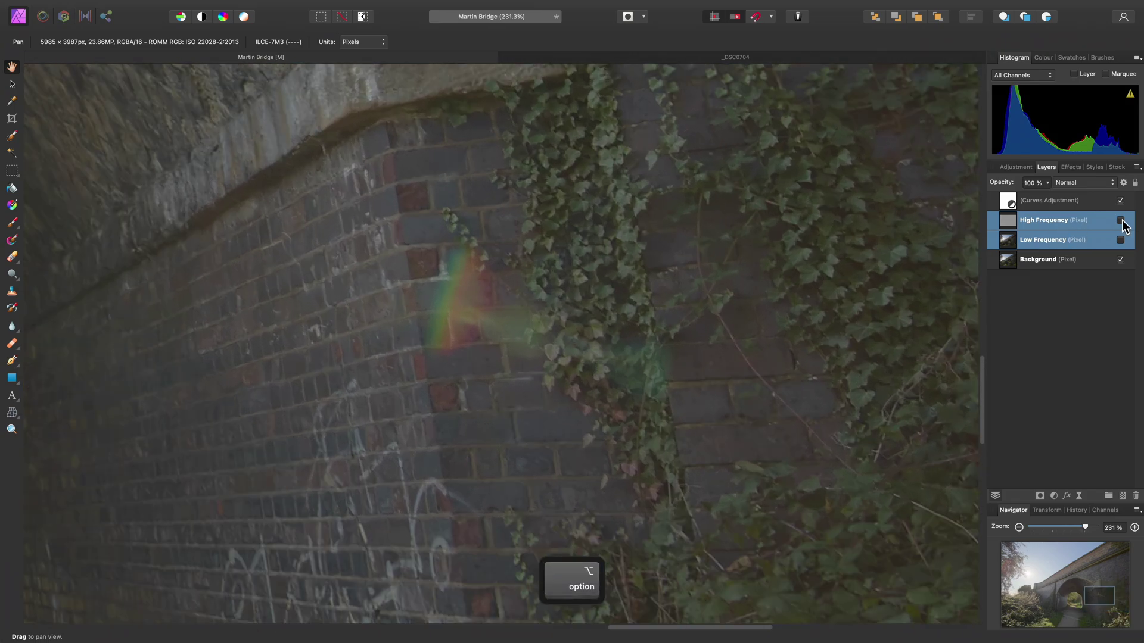
{"action": "left_click", "coordinate": [1120, 221]}
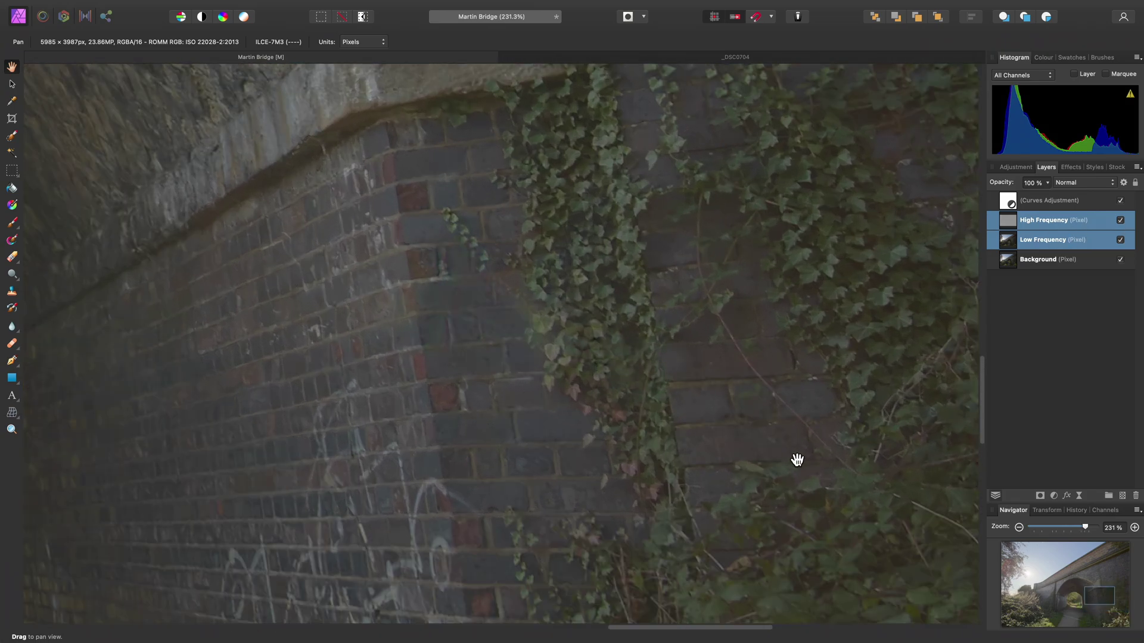
{"action": "scroll", "coordinate": [786, 461], "scroll_direction": "down", "scroll_amount": 3}
{"action": "scroll", "coordinate": [679, 417], "scroll_direction": "down", "scroll_amount": 2}
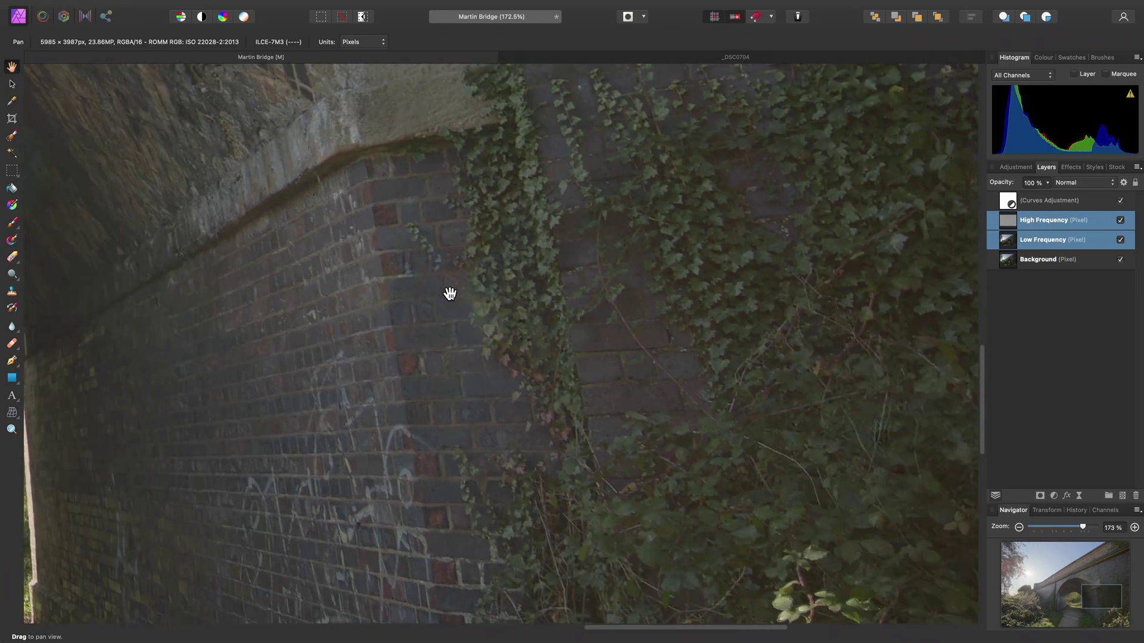
{"action": "scroll", "coordinate": [488, 309], "scroll_direction": "right", "scroll_amount": 5}
{"action": "scroll", "coordinate": [608, 363], "scroll_direction": "down", "scroll_amount": 2}
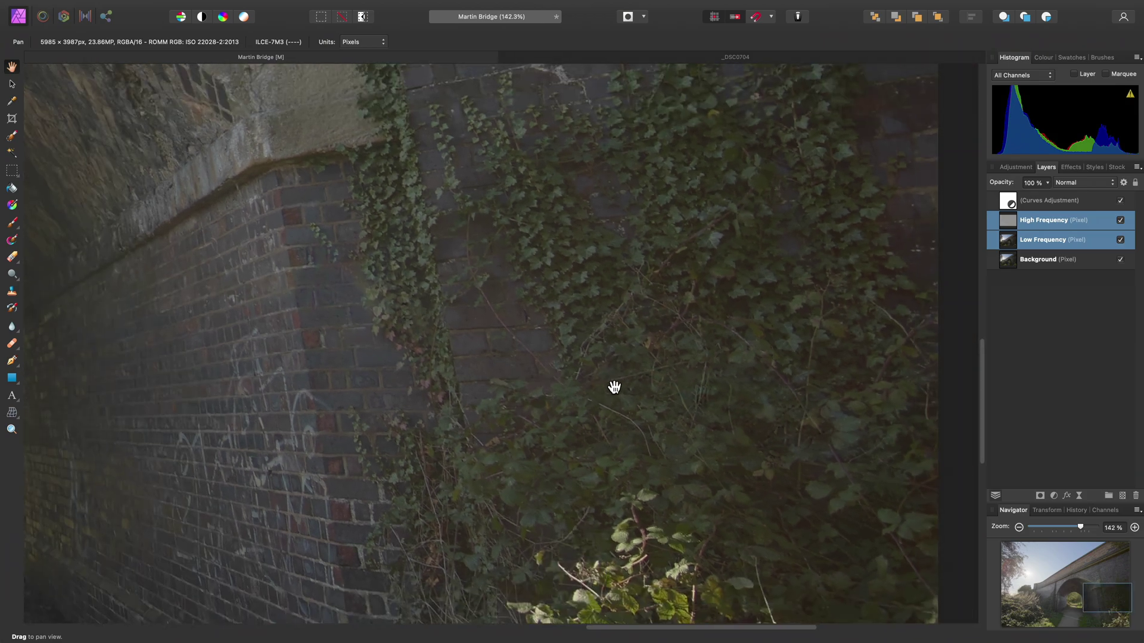
Switch to the _DSC0704 sunset photo and duplicate its Background layer.
{"action": "left_click", "coordinate": [765, 56]}
{"action": "left_click_drag", "start_coordinate": [623, 360], "coordinate": [591, 332]}
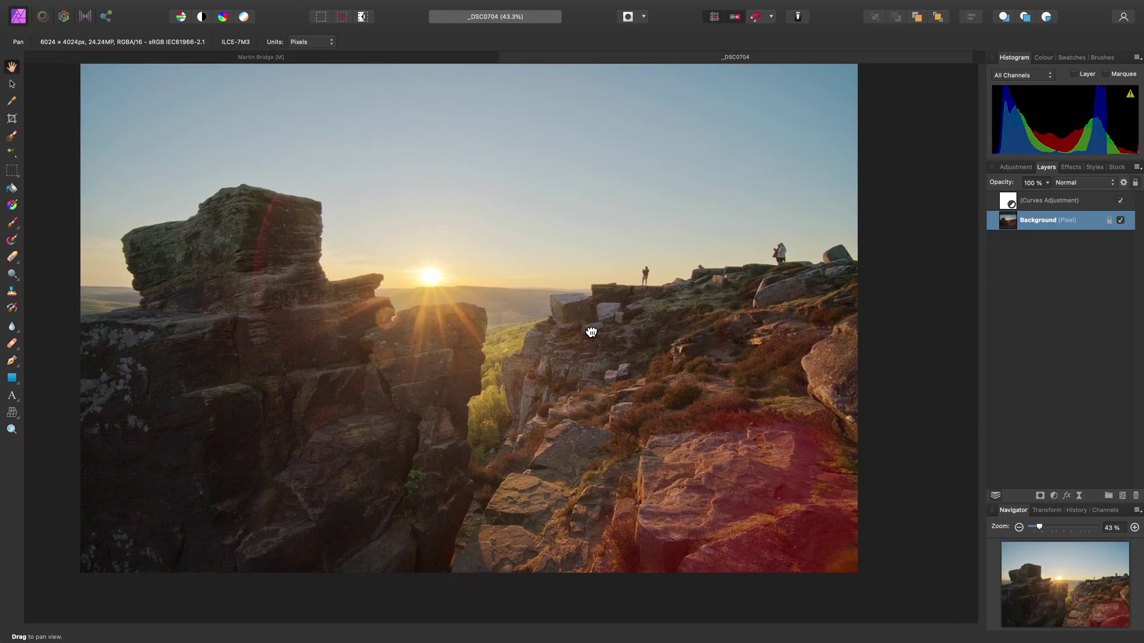
{"action": "scroll", "coordinate": [695, 449], "scroll_direction": "up", "scroll_amount": 5}
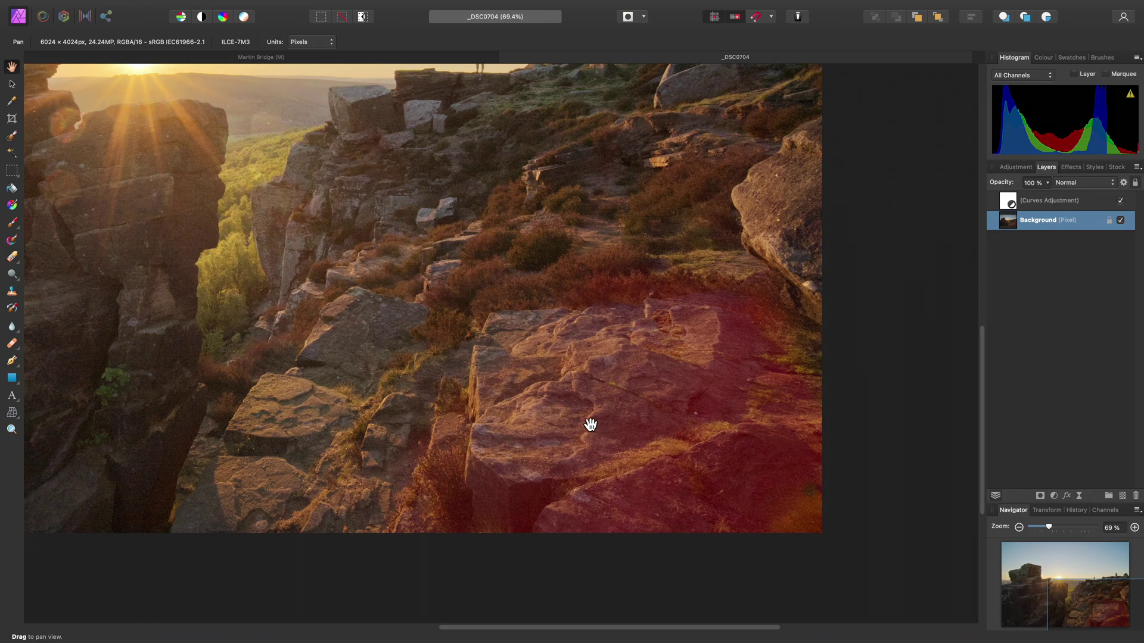
{"action": "scroll", "coordinate": [572, 420], "scroll_direction": "down", "scroll_amount": 3}
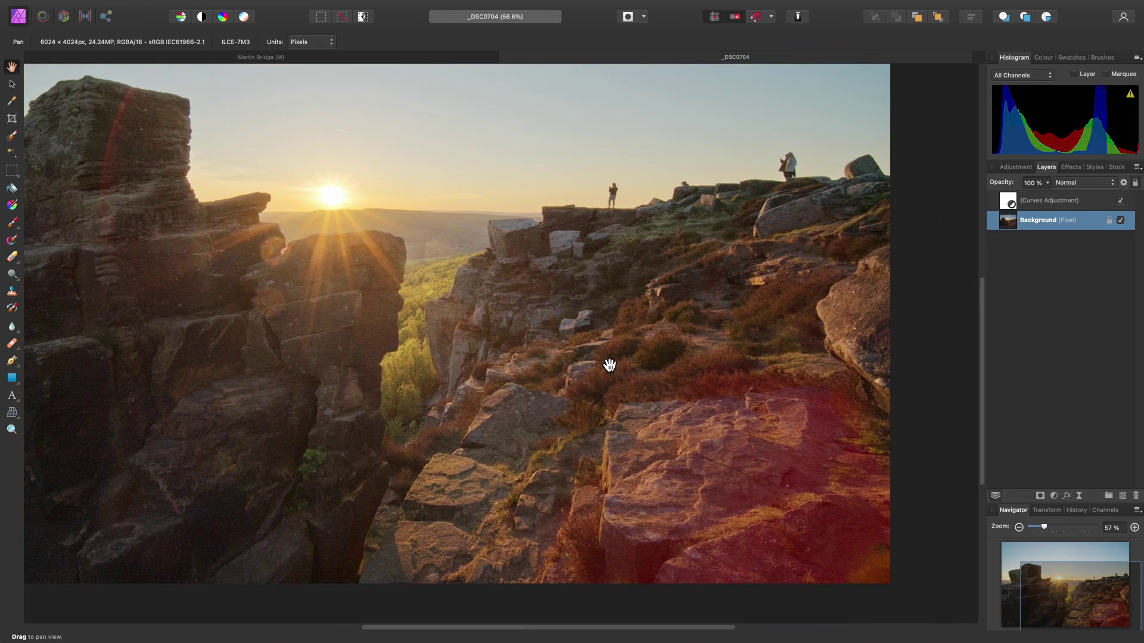
{"action": "key", "text": "super+j"}
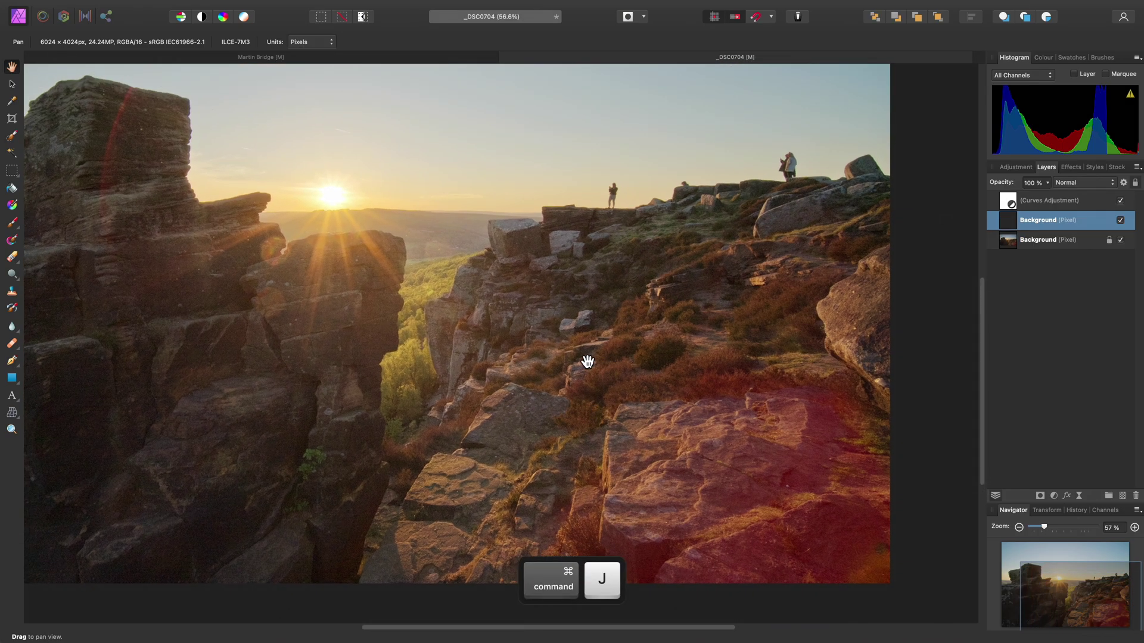
{"action": "left_click", "coordinate": [356, 8]}
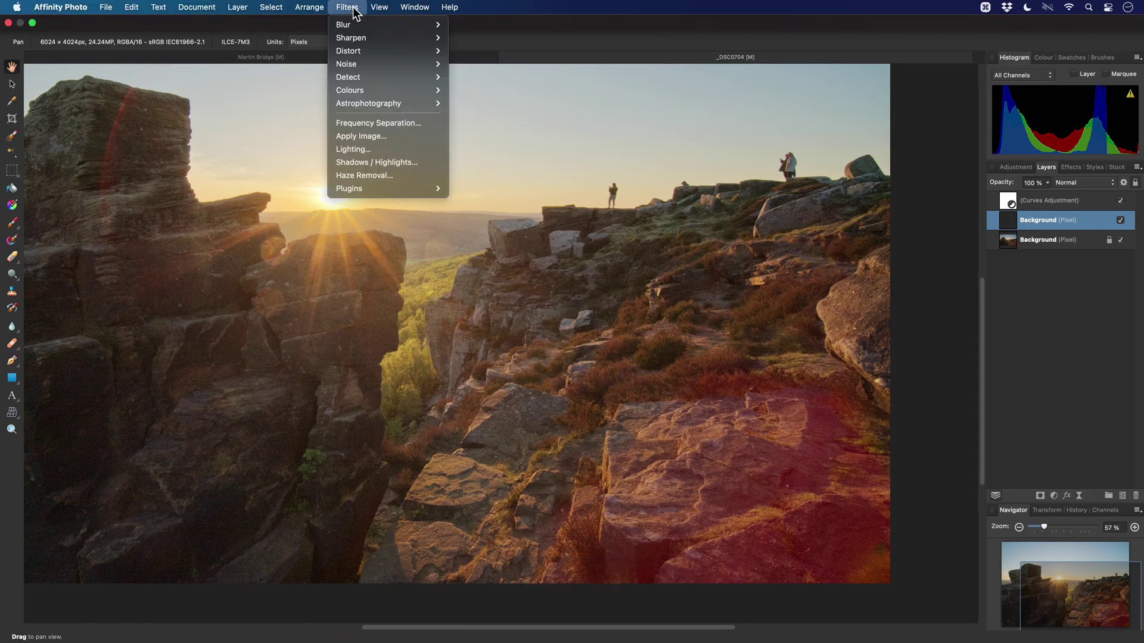
Open Frequency Separation and set it to Median with a radius of about 33.3 px.
{"action": "left_click", "coordinate": [406, 120]}
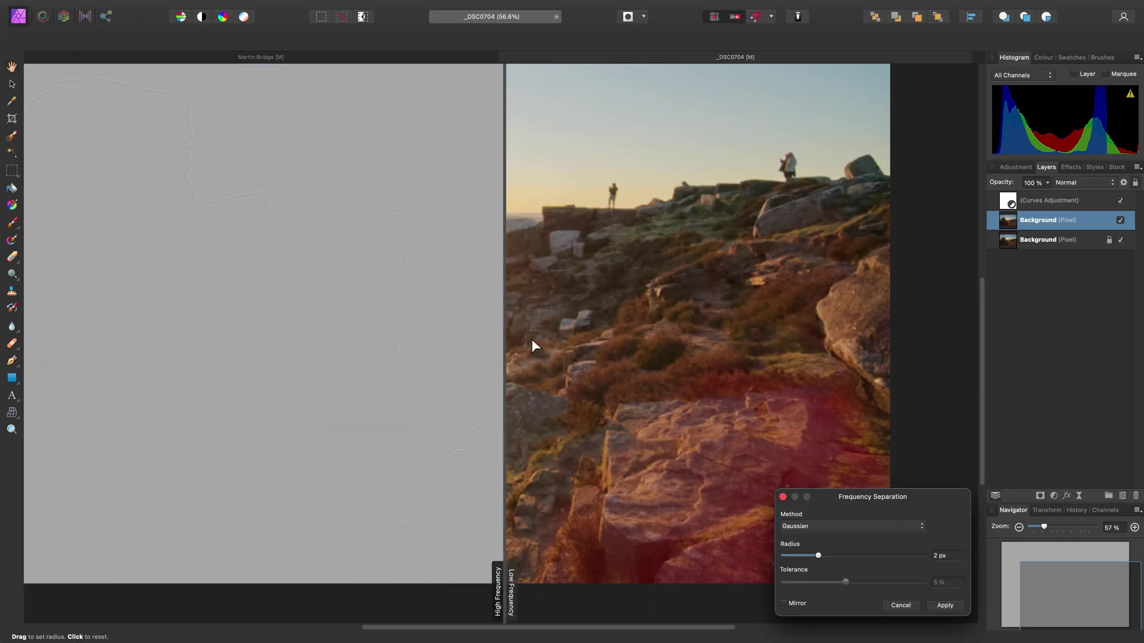
{"action": "left_click", "coordinate": [824, 527]}
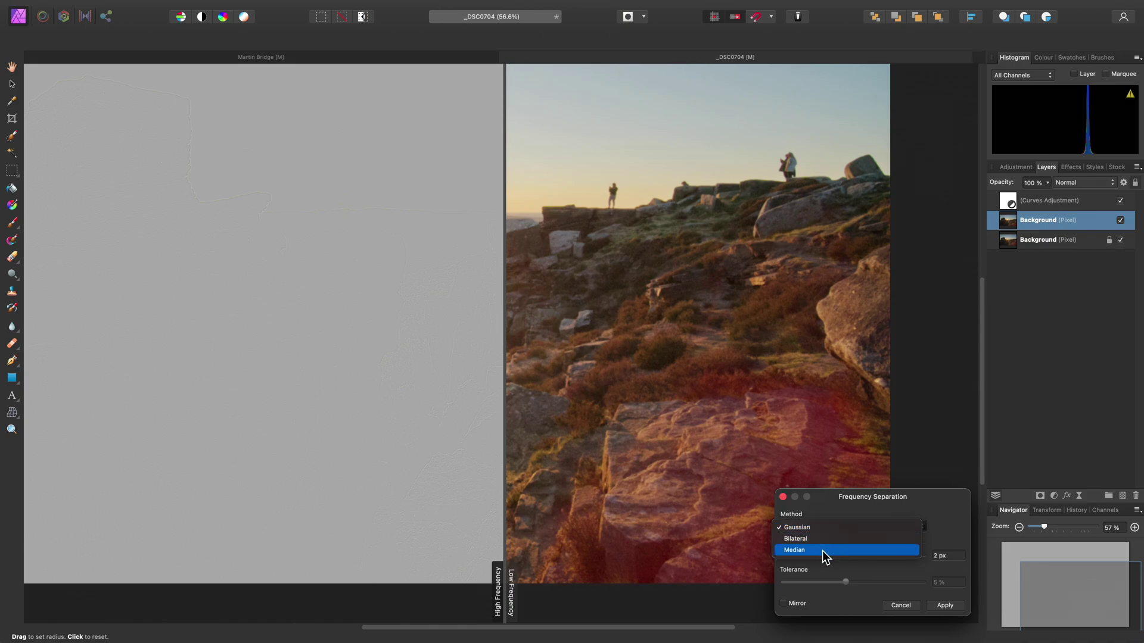
{"action": "left_click", "coordinate": [822, 551]}
{"action": "left_click_drag", "start_coordinate": [848, 495], "coordinate": [963, 480]}
{"action": "key", "text": "alt"}
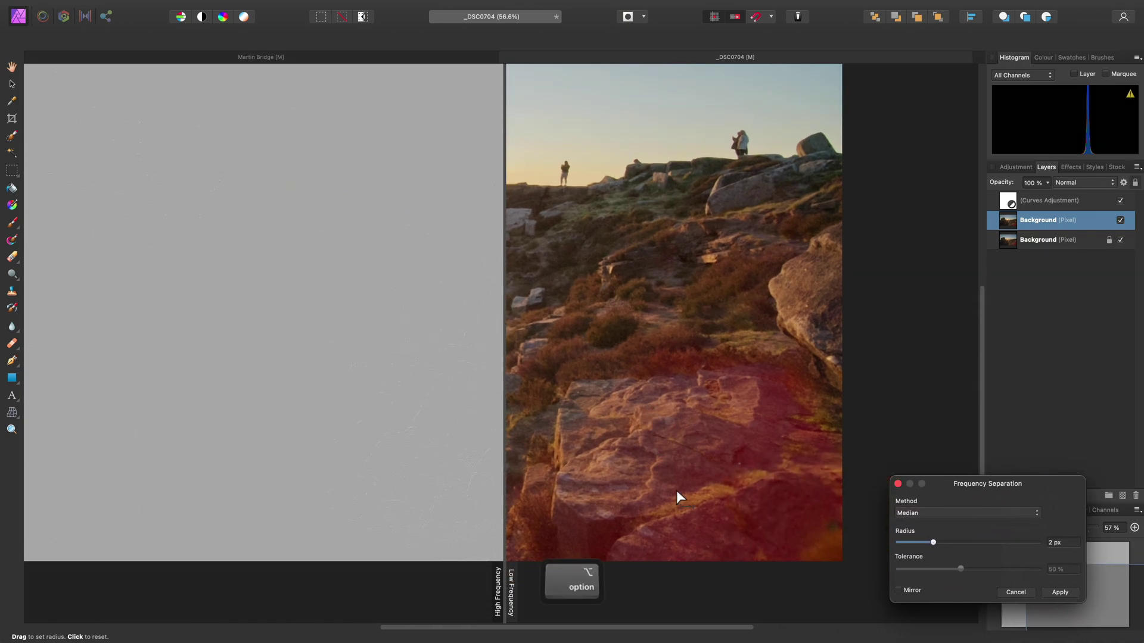
{"action": "scroll", "coordinate": [676, 491], "scroll_direction": "up", "scroll_amount": 3}
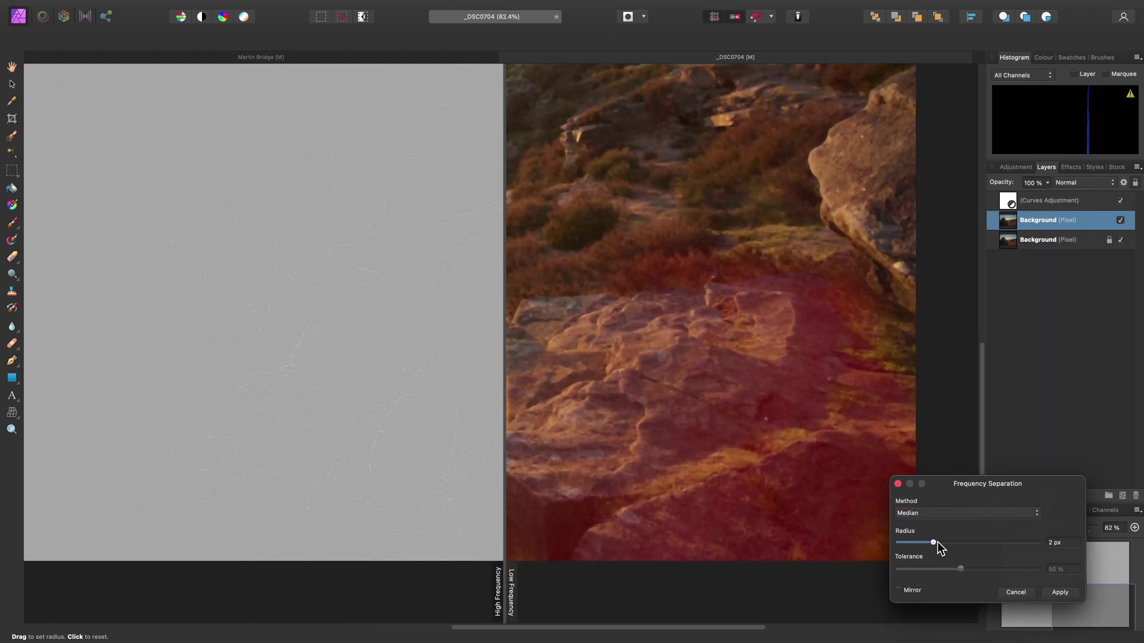
{"action": "left_click_drag", "start_coordinate": [934, 543], "coordinate": [963, 542]}
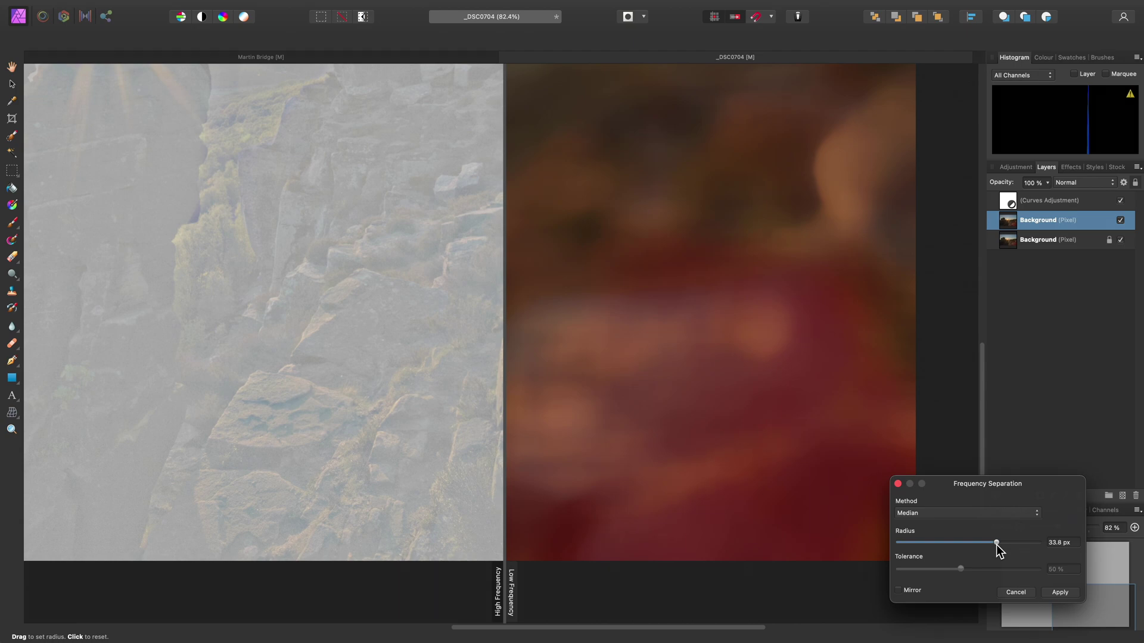
Check the high-frequency preview and apply the separation.
{"action": "scroll", "coordinate": [807, 414], "scroll_direction": "left", "scroll_amount": 5}
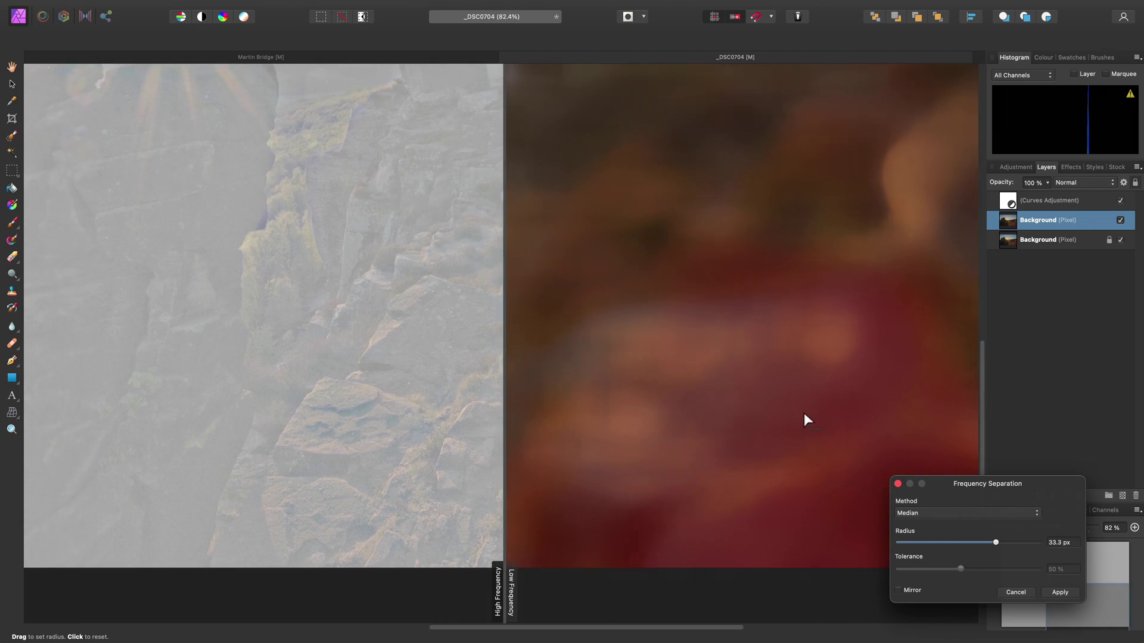
{"action": "left_click_drag", "start_coordinate": [501, 405], "coordinate": [287, 384]}
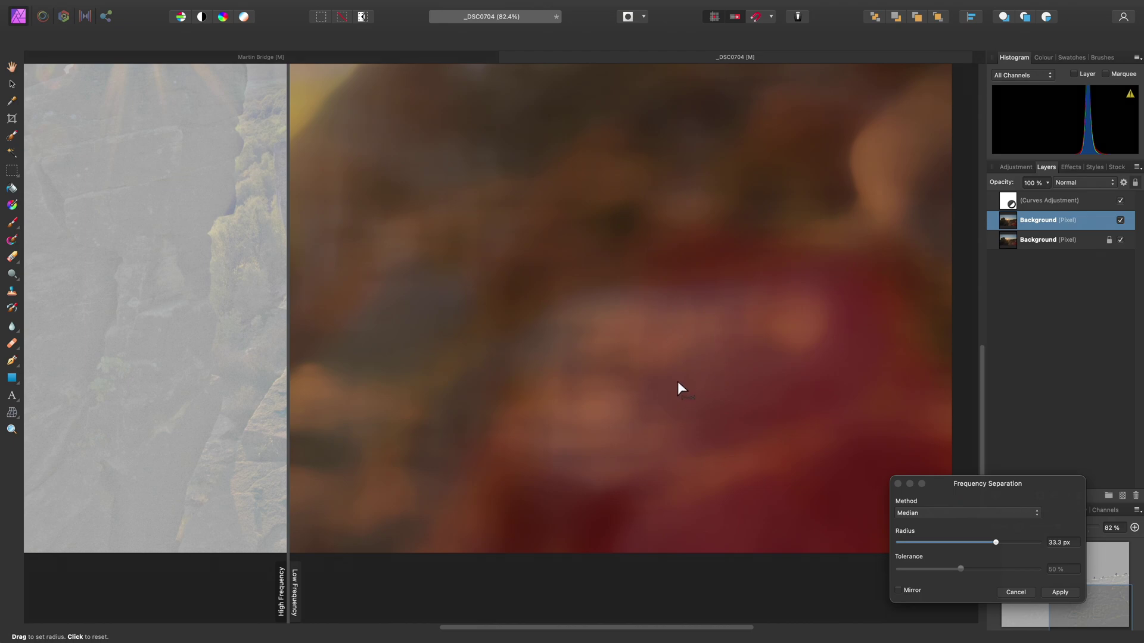
{"action": "left_click", "coordinate": [1069, 594]}
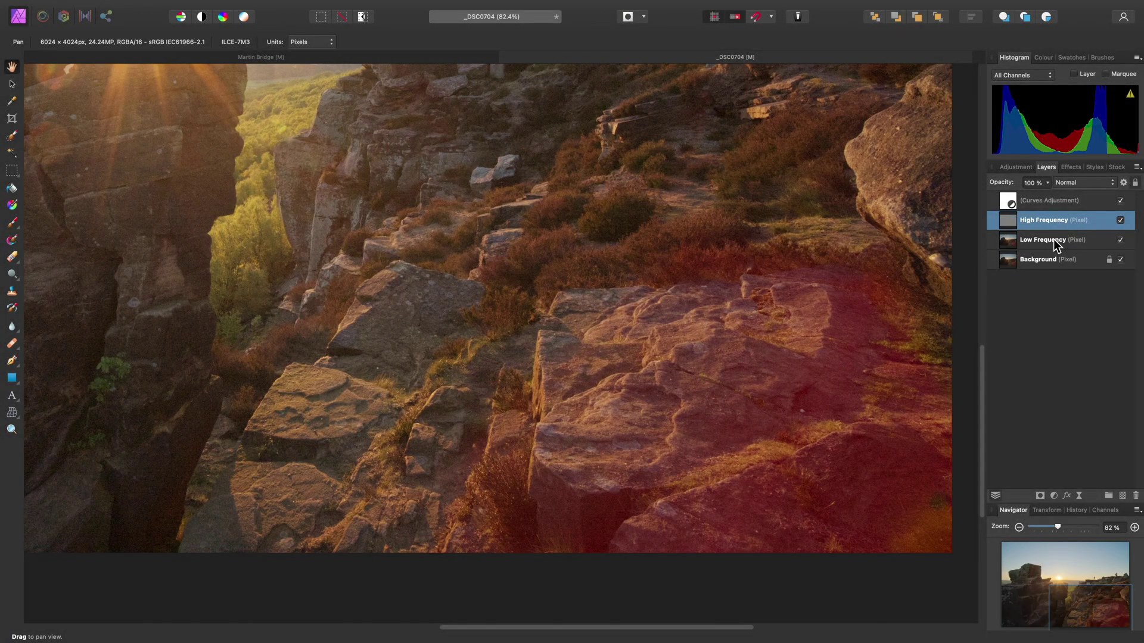
Select the Low Frequency layer and enlarge the Clone Brush to 520.8 px at 0% hardness.
{"action": "left_click", "coordinate": [1053, 240]}
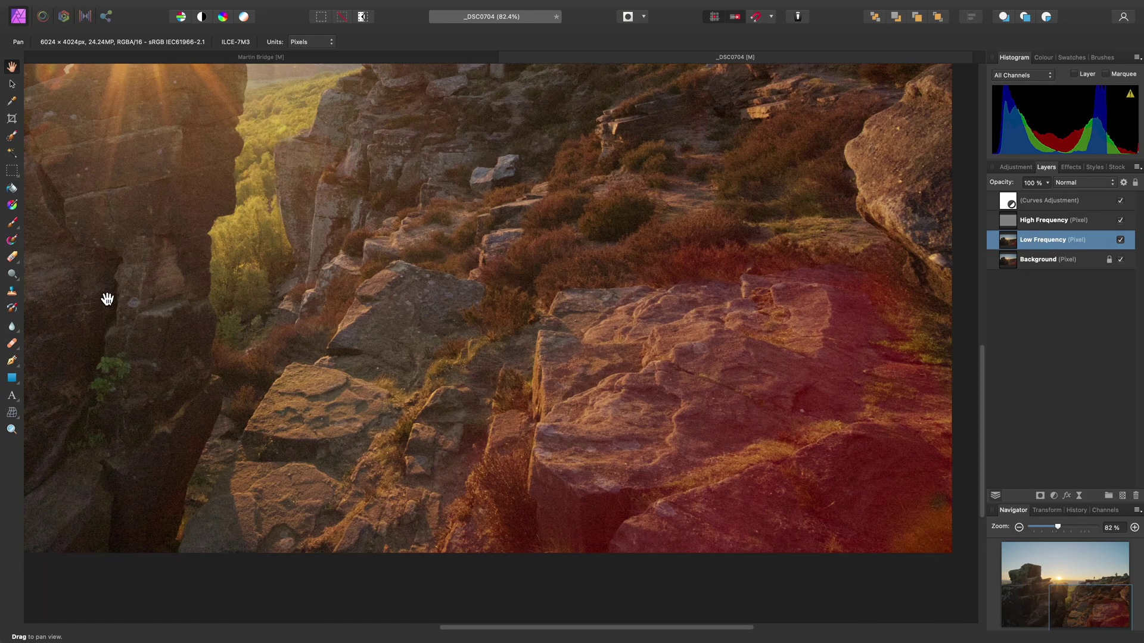
{"action": "left_click", "coordinate": [13, 292]}
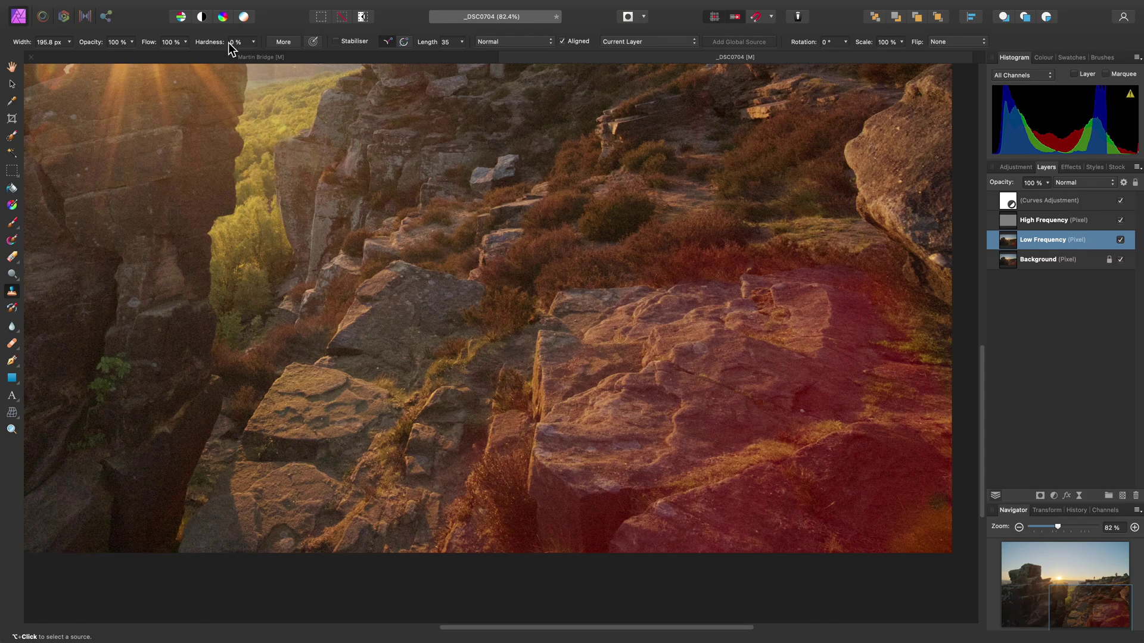
{"action": "scroll", "coordinate": [596, 399], "scroll_direction": "down", "scroll_amount": 2}
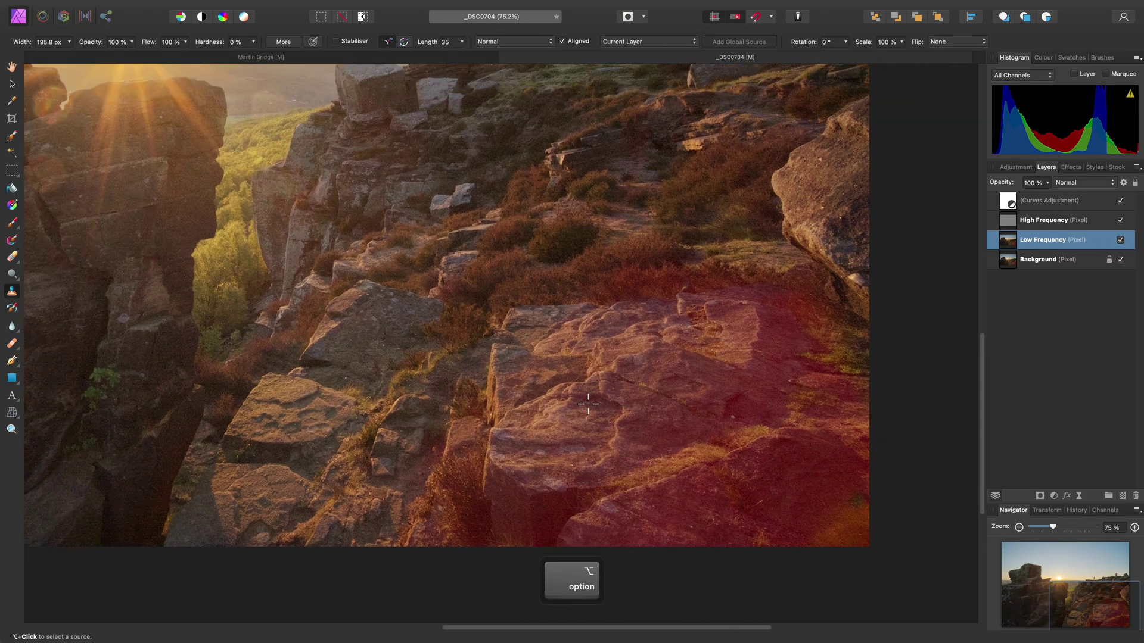
{"action": "key", "text": "bracketright"}
{"action": "key", "text": "bracketright"}
{"action": "key", "text": "bracketright"}
{"action": "key", "text": "bracketright"}
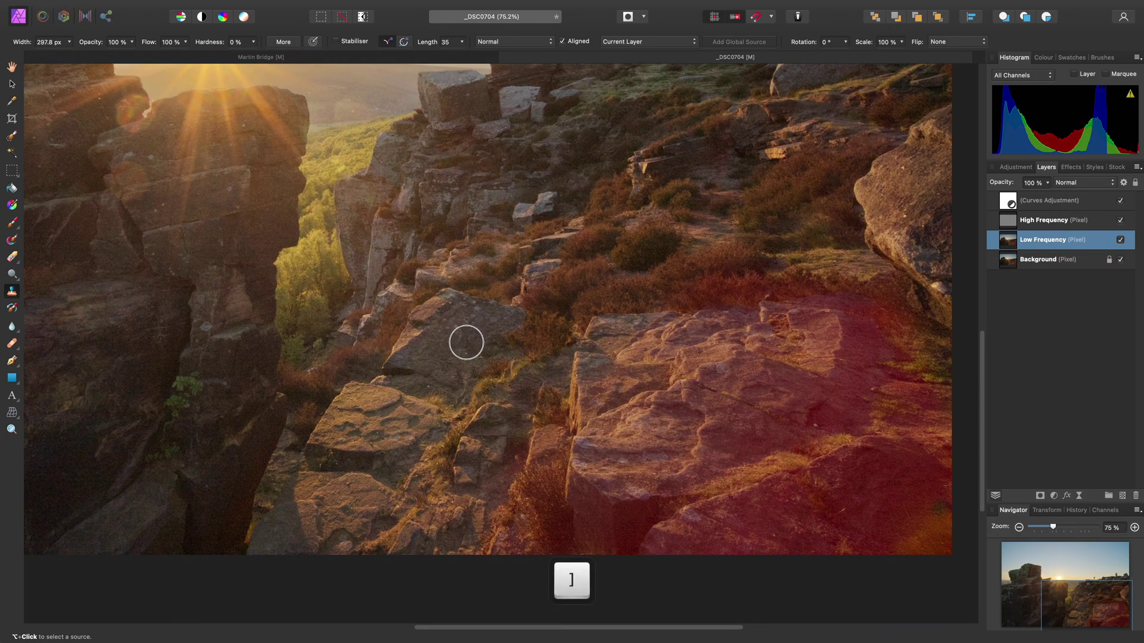
{"action": "scroll", "coordinate": [465, 342], "scroll_direction": "up", "scroll_amount": 2}
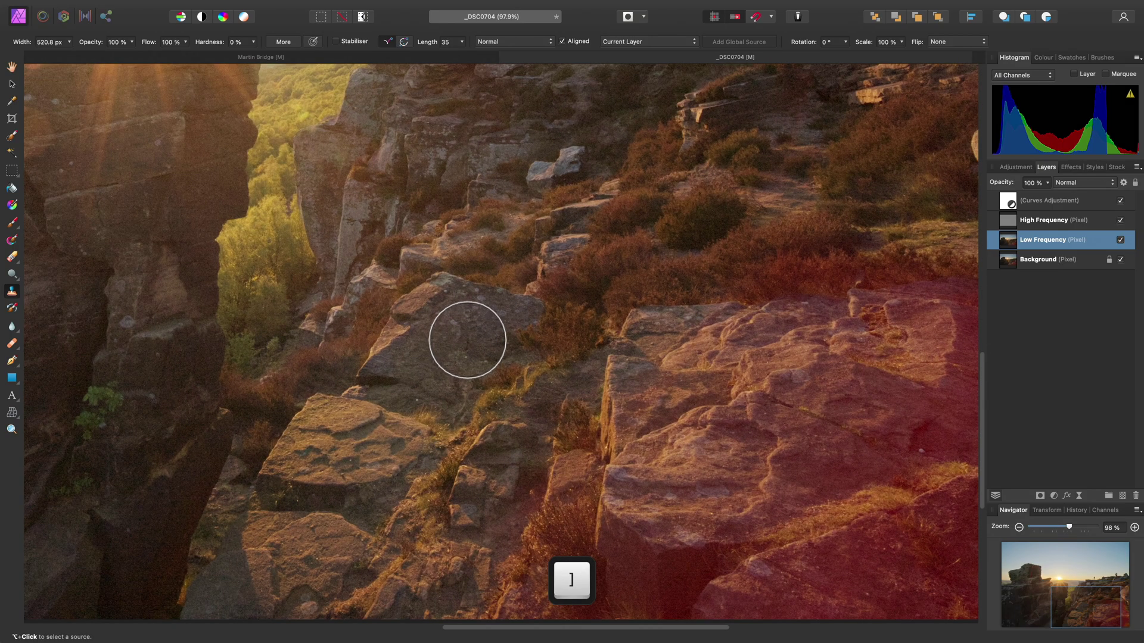
{"action": "key", "text": "bracketright"}
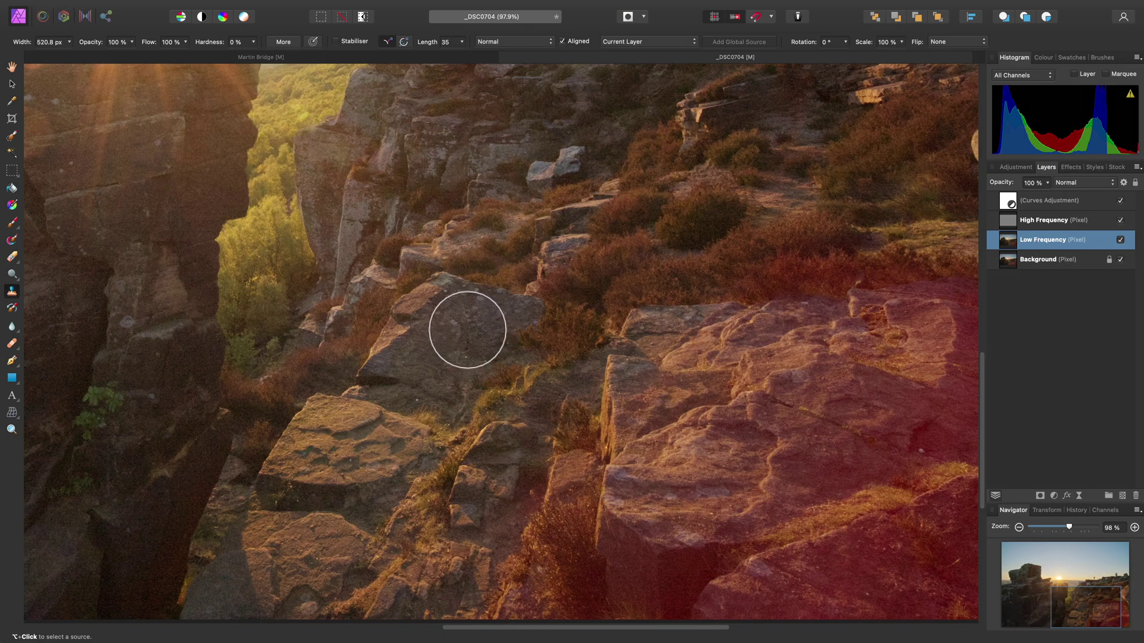
{"action": "key", "text": "alt"}
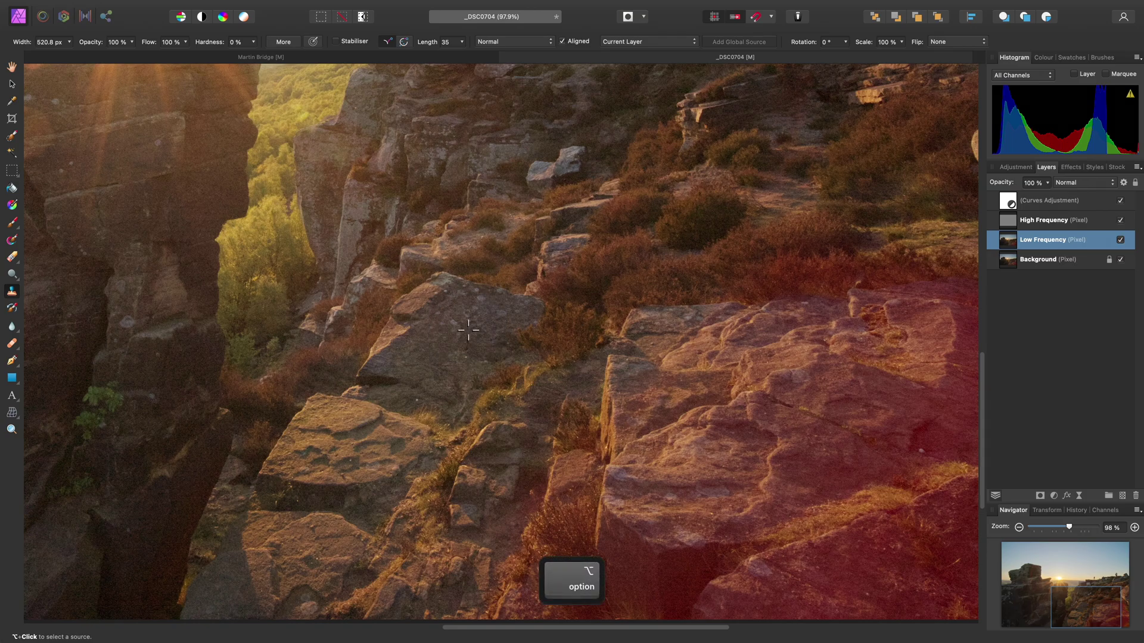
Sample clean grey rock as the clone source with Aligned turned off.
{"action": "left_click", "coordinate": [468, 330], "text": "alt"}
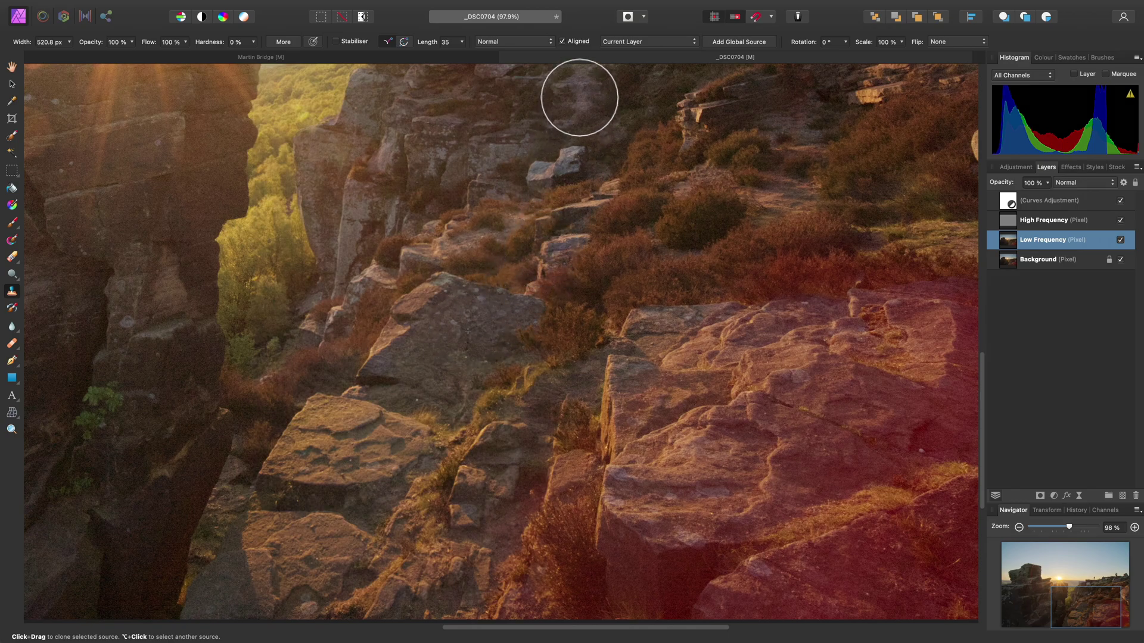
{"action": "left_click", "coordinate": [581, 42]}
{"action": "scroll", "coordinate": [477, 365], "scroll_direction": "right", "scroll_amount": 5}
{"action": "scroll", "coordinate": [477, 365], "scroll_direction": "down", "scroll_amount": 5}
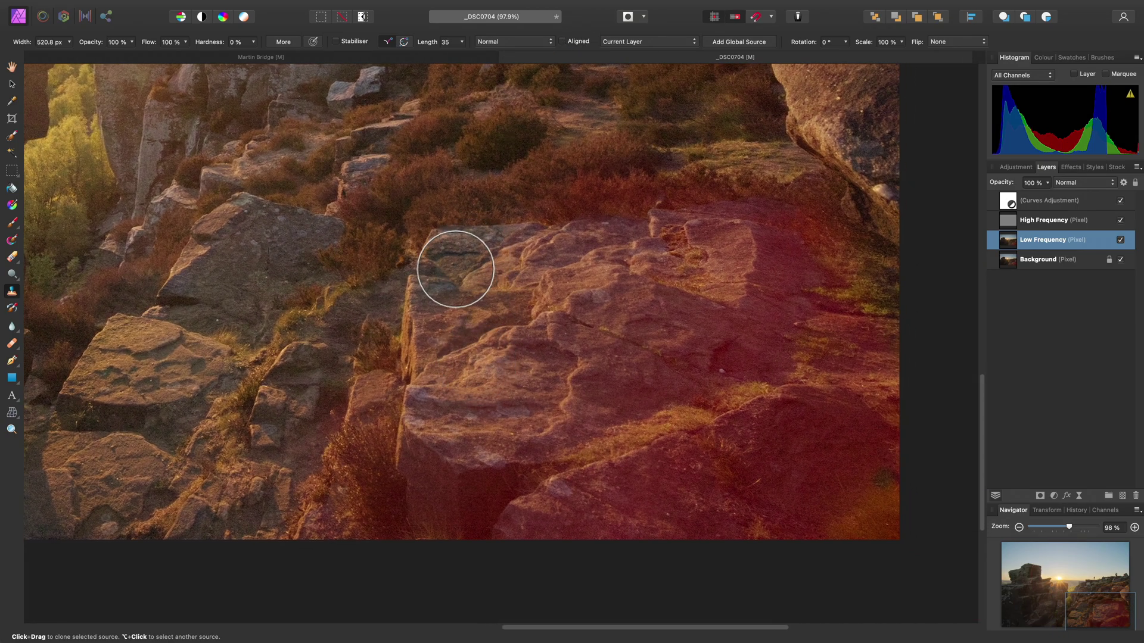
Clone grey rock over the red flare along the slab's edge and surface.
{"action": "mouse_move", "coordinate": [449, 262]}
{"action": "left_mouse_down"}
{"action": "mouse_move", "coordinate": [406, 384]}
{"action": "mouse_move", "coordinate": [378, 348]}
{"action": "mouse_move", "coordinate": [382, 414]}
{"action": "mouse_move", "coordinate": [377, 427]}
{"action": "mouse_move", "coordinate": [359, 395]}
{"action": "mouse_move", "coordinate": [376, 391]}
{"action": "mouse_move", "coordinate": [359, 462]}
{"action": "mouse_move", "coordinate": [353, 433]}
{"action": "mouse_move", "coordinate": [326, 491]}
{"action": "mouse_move", "coordinate": [328, 526]}
{"action": "mouse_move", "coordinate": [383, 485]}
{"action": "left_mouse_up"}
{"action": "scroll", "coordinate": [452, 471], "scroll_direction": "left", "scroll_amount": 3}
{"action": "scroll", "coordinate": [453, 470], "scroll_direction": "up", "scroll_amount": 1}
{"action": "mouse_move", "coordinate": [524, 460]}
{"action": "left_mouse_down"}
{"action": "mouse_move", "coordinate": [541, 414]}
{"action": "mouse_move", "coordinate": [575, 374]}
{"action": "mouse_move", "coordinate": [559, 332]}
{"action": "mouse_move", "coordinate": [572, 282]}
{"action": "mouse_move", "coordinate": [630, 276]}
{"action": "left_mouse_up"}
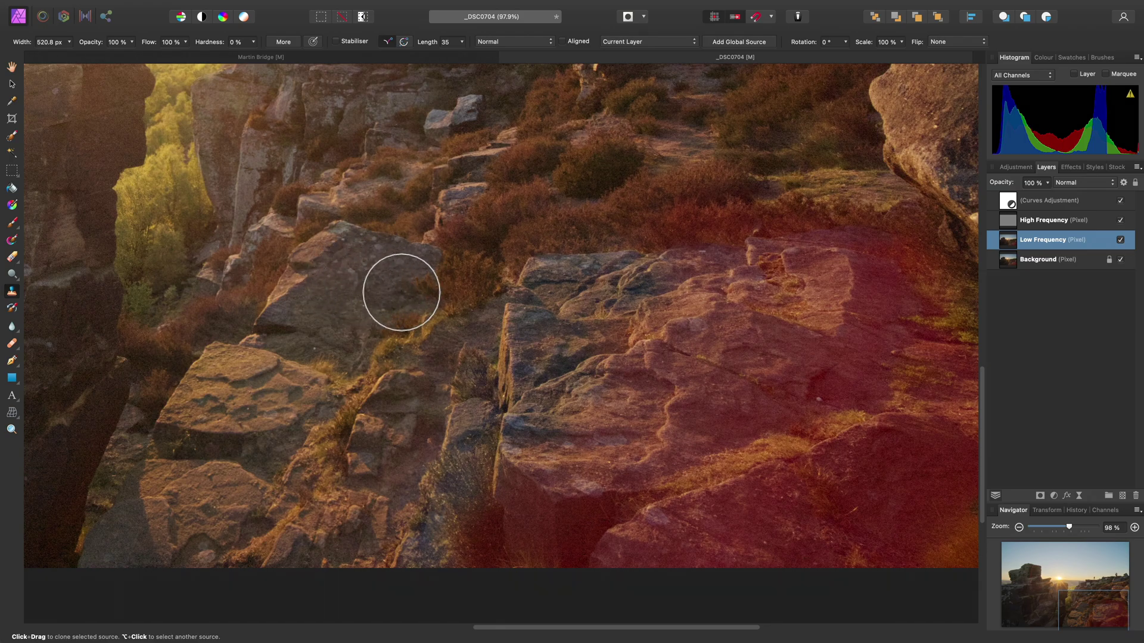
{"action": "scroll", "coordinate": [416, 293], "scroll_direction": "right", "scroll_amount": 2}
{"action": "mouse_move", "coordinate": [684, 274]}
{"action": "left_mouse_down"}
{"action": "mouse_move", "coordinate": [783, 261]}
{"action": "mouse_move", "coordinate": [826, 273]}
{"action": "mouse_move", "coordinate": [820, 304]}
{"action": "mouse_move", "coordinate": [760, 295]}
{"action": "mouse_move", "coordinate": [553, 337]}
{"action": "mouse_move", "coordinate": [515, 331]}
{"action": "mouse_move", "coordinate": [564, 317]}
{"action": "mouse_move", "coordinate": [517, 410]}
{"action": "mouse_move", "coordinate": [467, 464]}
{"action": "mouse_move", "coordinate": [486, 471]}
{"action": "mouse_move", "coordinate": [492, 441]}
{"action": "mouse_move", "coordinate": [466, 458]}
{"action": "mouse_move", "coordinate": [447, 511]}
{"action": "mouse_move", "coordinate": [401, 488]}
{"action": "mouse_move", "coordinate": [438, 476]}
{"action": "mouse_move", "coordinate": [522, 498]}
{"action": "mouse_move", "coordinate": [529, 474]}
{"action": "mouse_move", "coordinate": [488, 497]}
{"action": "mouse_move", "coordinate": [514, 523]}
{"action": "mouse_move", "coordinate": [523, 448]}
{"action": "mouse_move", "coordinate": [566, 355]}
{"action": "mouse_move", "coordinate": [692, 299]}
{"action": "mouse_move", "coordinate": [840, 289]}
{"action": "mouse_move", "coordinate": [842, 224]}
{"action": "mouse_move", "coordinate": [759, 210]}
{"action": "mouse_move", "coordinate": [698, 237]}
{"action": "mouse_move", "coordinate": [889, 270]}
{"action": "mouse_move", "coordinate": [920, 255]}
{"action": "mouse_move", "coordinate": [878, 250]}
{"action": "mouse_move", "coordinate": [864, 288]}
{"action": "mouse_move", "coordinate": [863, 324]}
{"action": "mouse_move", "coordinate": [898, 320]}
{"action": "mouse_move", "coordinate": [882, 301]}
{"action": "mouse_move", "coordinate": [833, 304]}
{"action": "mouse_move", "coordinate": [836, 282]}
{"action": "mouse_move", "coordinate": [812, 368]}
{"action": "mouse_move", "coordinate": [772, 353]}
{"action": "mouse_move", "coordinate": [708, 363]}
{"action": "mouse_move", "coordinate": [707, 345]}
{"action": "mouse_move", "coordinate": [651, 382]}
{"action": "mouse_move", "coordinate": [611, 384]}
{"action": "mouse_move", "coordinate": [625, 407]}
{"action": "mouse_move", "coordinate": [659, 399]}
{"action": "mouse_move", "coordinate": [569, 435]}
{"action": "mouse_move", "coordinate": [589, 433]}
{"action": "mouse_move", "coordinate": [592, 508]}
{"action": "mouse_move", "coordinate": [534, 498]}
{"action": "mouse_move", "coordinate": [661, 465]}
{"action": "mouse_move", "coordinate": [645, 454]}
{"action": "mouse_move", "coordinate": [745, 432]}
{"action": "mouse_move", "coordinate": [801, 401]}
{"action": "mouse_move", "coordinate": [909, 378]}
{"action": "mouse_move", "coordinate": [827, 345]}
{"action": "mouse_move", "coordinate": [816, 318]}
{"action": "mouse_move", "coordinate": [720, 357]}
{"action": "mouse_move", "coordinate": [623, 503]}
{"action": "mouse_move", "coordinate": [697, 493]}
{"action": "mouse_move", "coordinate": [888, 429]}
{"action": "mouse_move", "coordinate": [830, 475]}
{"action": "mouse_move", "coordinate": [833, 434]}
{"action": "mouse_move", "coordinate": [759, 462]}
{"action": "mouse_move", "coordinate": [738, 521]}
{"action": "mouse_move", "coordinate": [822, 516]}
{"action": "mouse_move", "coordinate": [899, 478]}
{"action": "mouse_move", "coordinate": [906, 519]}
{"action": "mouse_move", "coordinate": [575, 521]}
{"action": "left_mouse_up"}
{"action": "scroll", "coordinate": [484, 472], "scroll_direction": "down", "scroll_amount": 2}
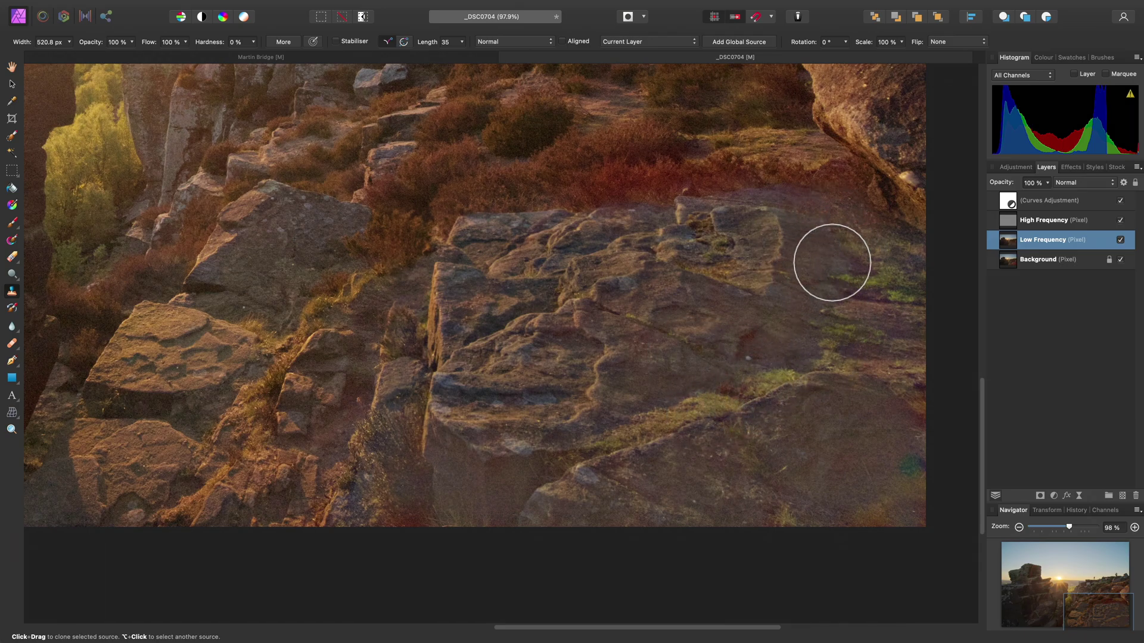
Resize the clone brush to 265.7 px.
{"action": "scroll", "coordinate": [614, 376], "scroll_direction": "up", "scroll_amount": 5}
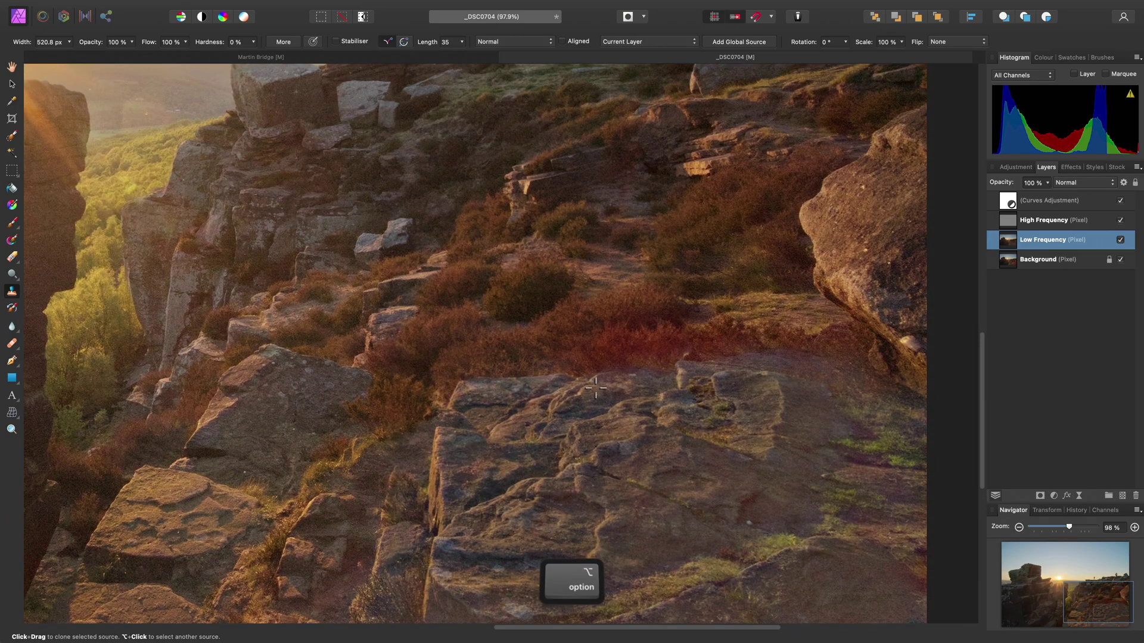
{"action": "scroll", "coordinate": [594, 402], "scroll_direction": "up", "scroll_amount": 3}
{"action": "key", "text": "bracketleft"}
{"action": "key", "text": "bracketleft"}
{"action": "key", "text": "bracketleft"}
{"action": "key", "text": "bracketleft"}
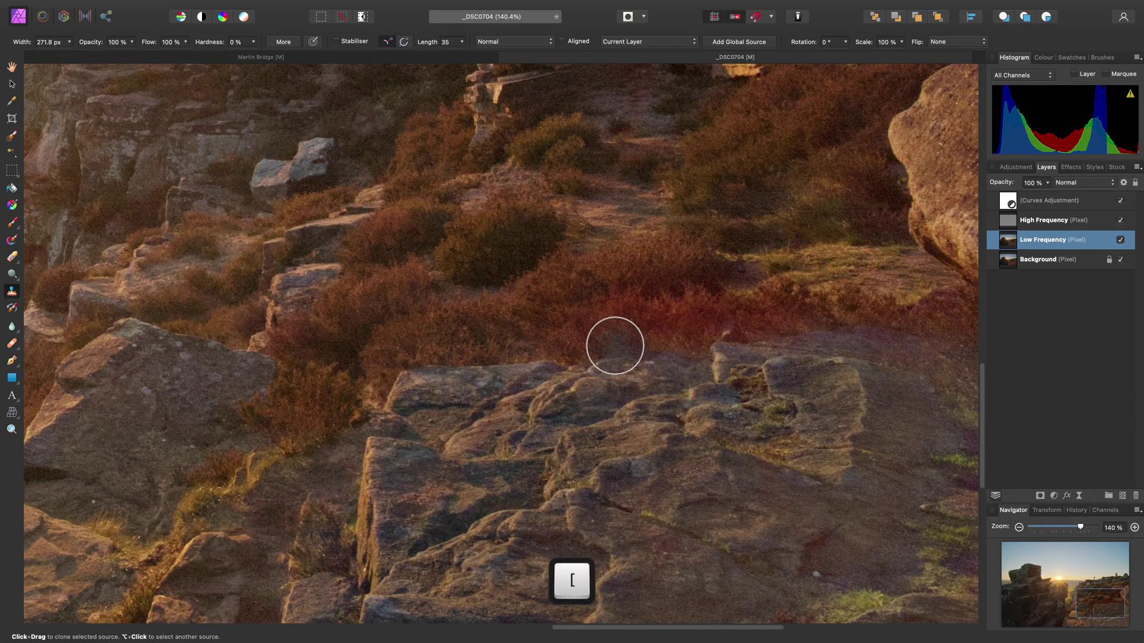
{"action": "key", "text": "bracketleft"}
{"action": "scroll", "coordinate": [602, 334], "scroll_direction": "left", "scroll_amount": 2}
{"action": "scroll", "coordinate": [590, 360], "scroll_direction": "left", "scroll_amount": 3}
{"action": "key", "text": "bracketright"}
Pick a new clone source while panning over the rocks beside the crevice.
{"action": "key", "text": "alt"}
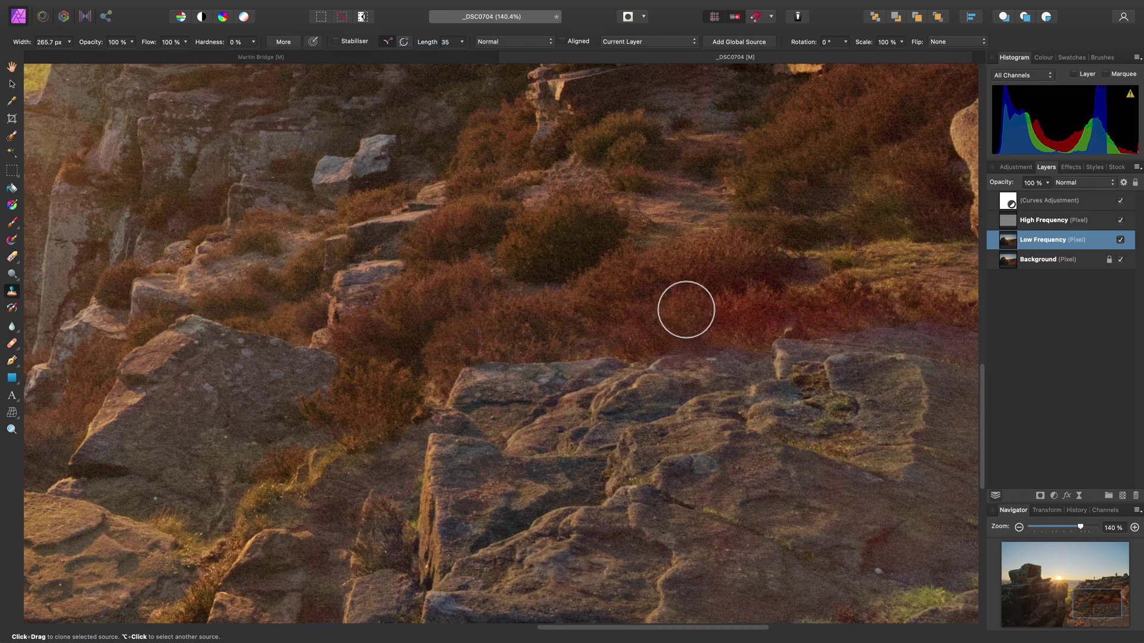
{"action": "scroll", "coordinate": [703, 315], "scroll_direction": "right", "scroll_amount": 5}
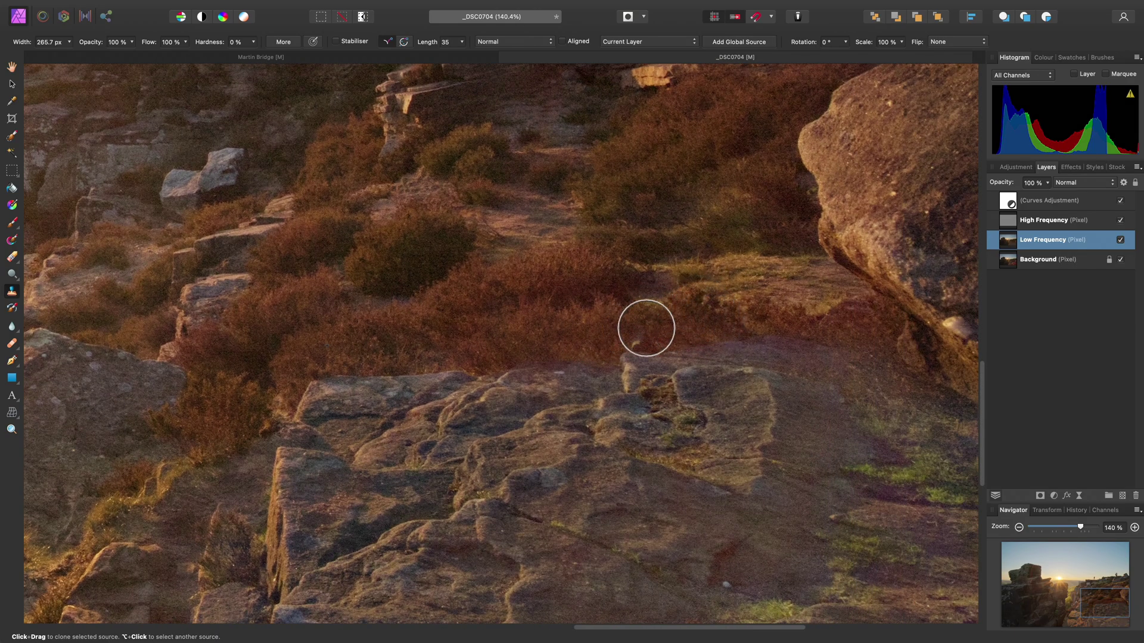
{"action": "scroll", "coordinate": [581, 399], "scroll_direction": "down", "scroll_amount": 4}
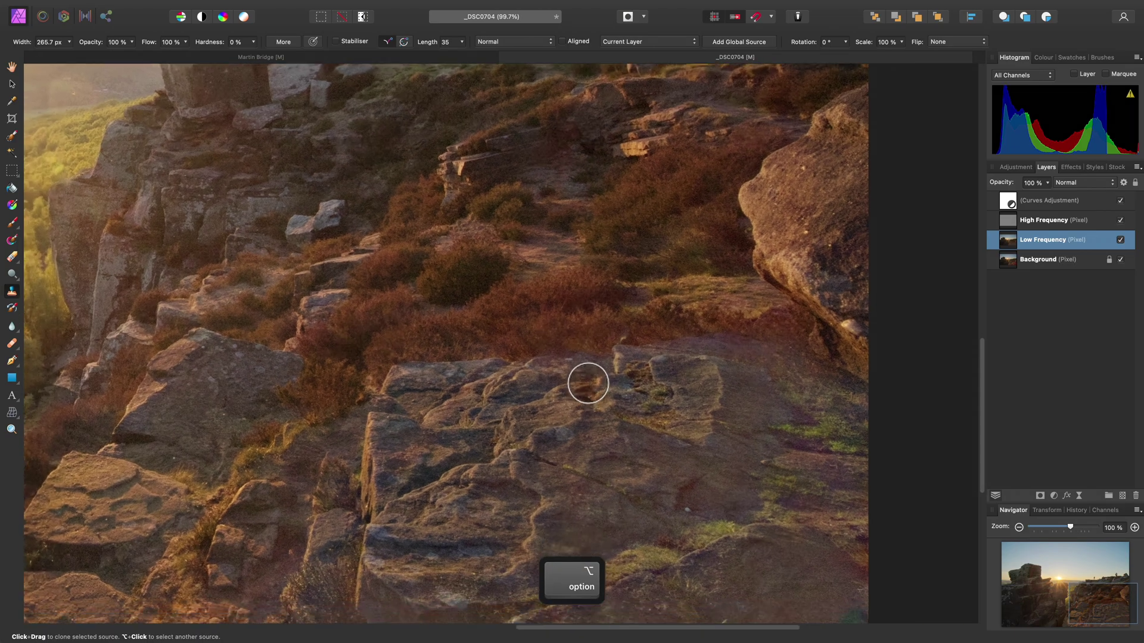
{"action": "scroll", "coordinate": [529, 409], "scroll_direction": "left", "scroll_amount": 4}
{"action": "scroll", "coordinate": [529, 409], "scroll_direction": "down", "scroll_amount": 1}
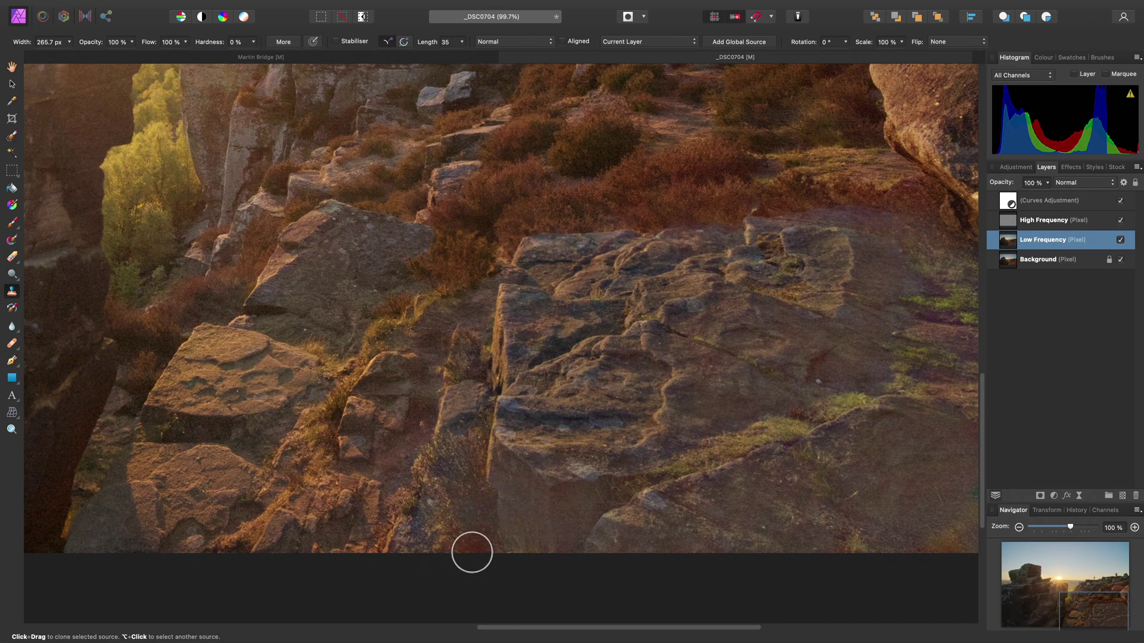
{"action": "scroll", "coordinate": [472, 553], "scroll_direction": "up", "scroll_amount": 6}
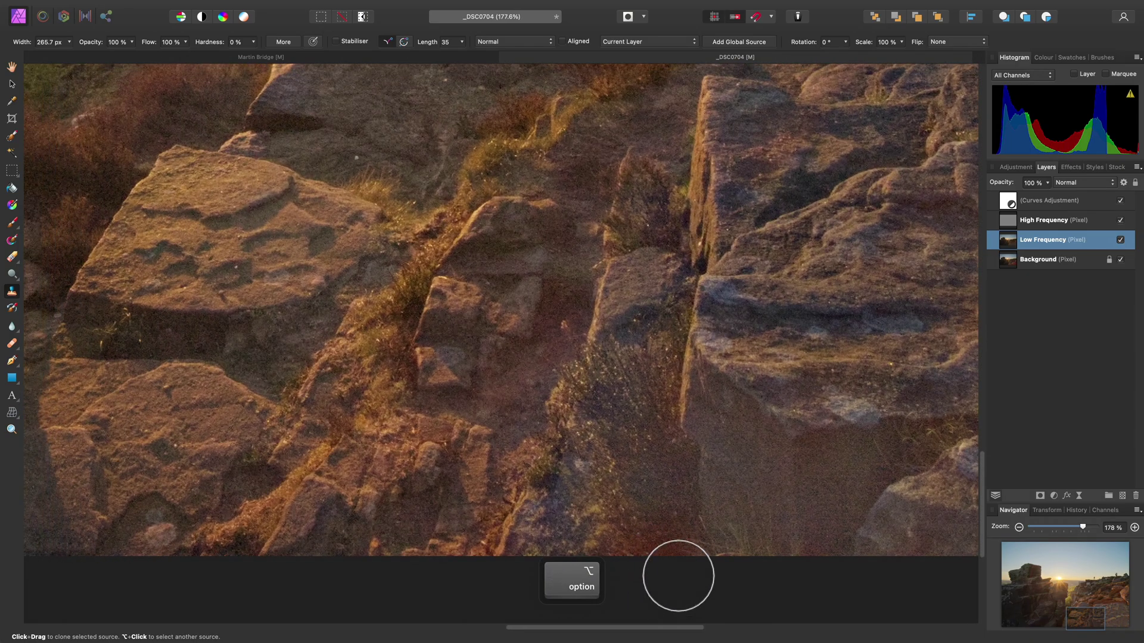
{"action": "scroll", "coordinate": [495, 414], "scroll_direction": "up", "scroll_amount": 3}
{"action": "scroll", "coordinate": [496, 413], "scroll_direction": "left", "scroll_amount": 2}
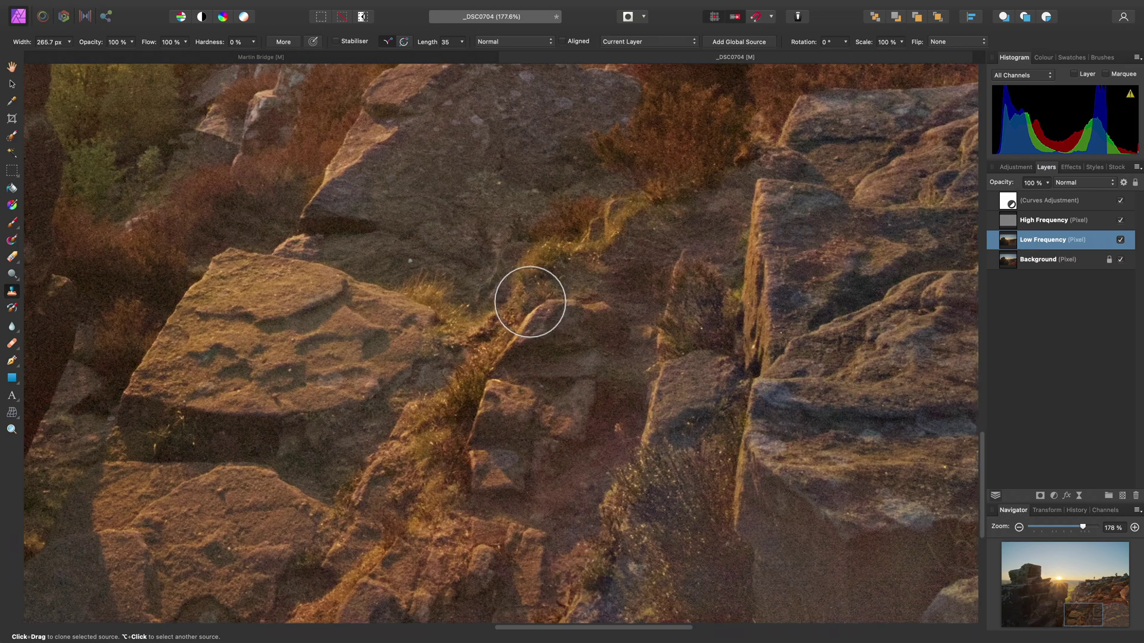
{"action": "scroll", "coordinate": [516, 288], "scroll_direction": "down", "scroll_amount": 3}
{"action": "scroll", "coordinate": [515, 289], "scroll_direction": "right", "scroll_amount": 4}
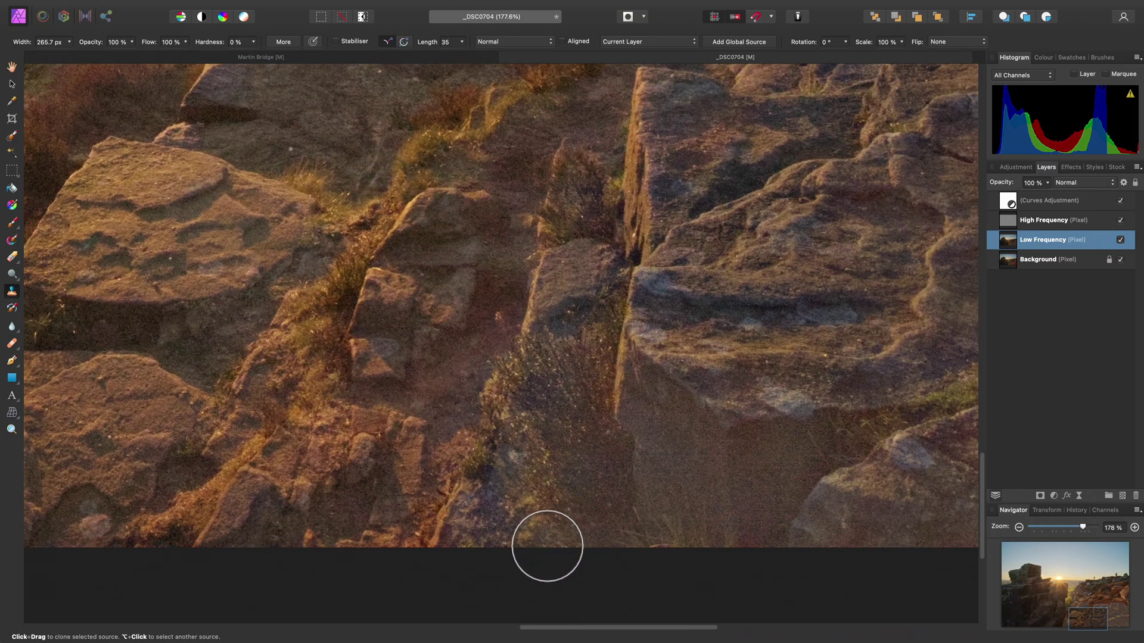
{"action": "scroll", "coordinate": [598, 554], "scroll_direction": "down", "scroll_amount": 5}
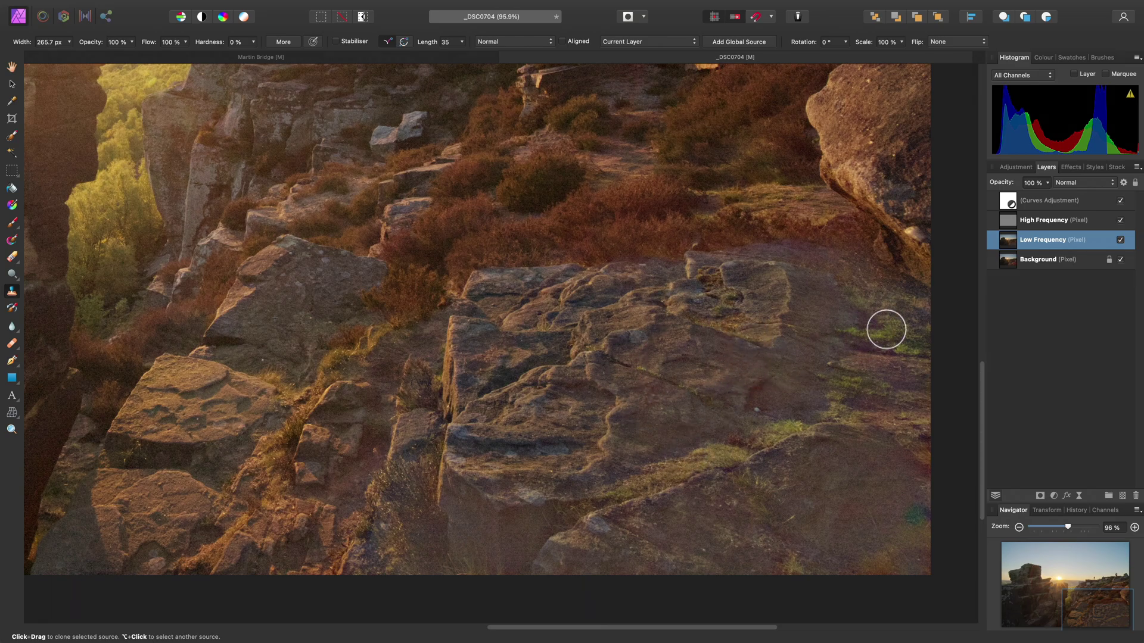
Solo the Low Frequency layer so only it shows on the canvas.
{"action": "key", "text": "alt"}
{"action": "left_click", "coordinate": [1007, 241], "text": "alt"}
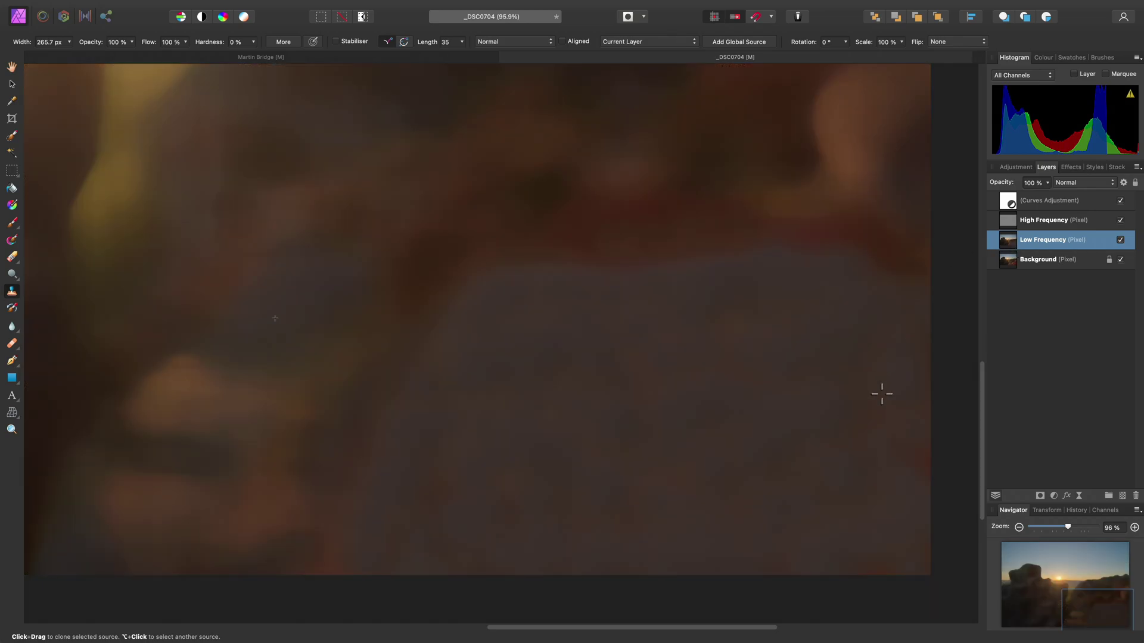
{"action": "scroll", "coordinate": [708, 431], "scroll_direction": "up", "scroll_amount": 3}
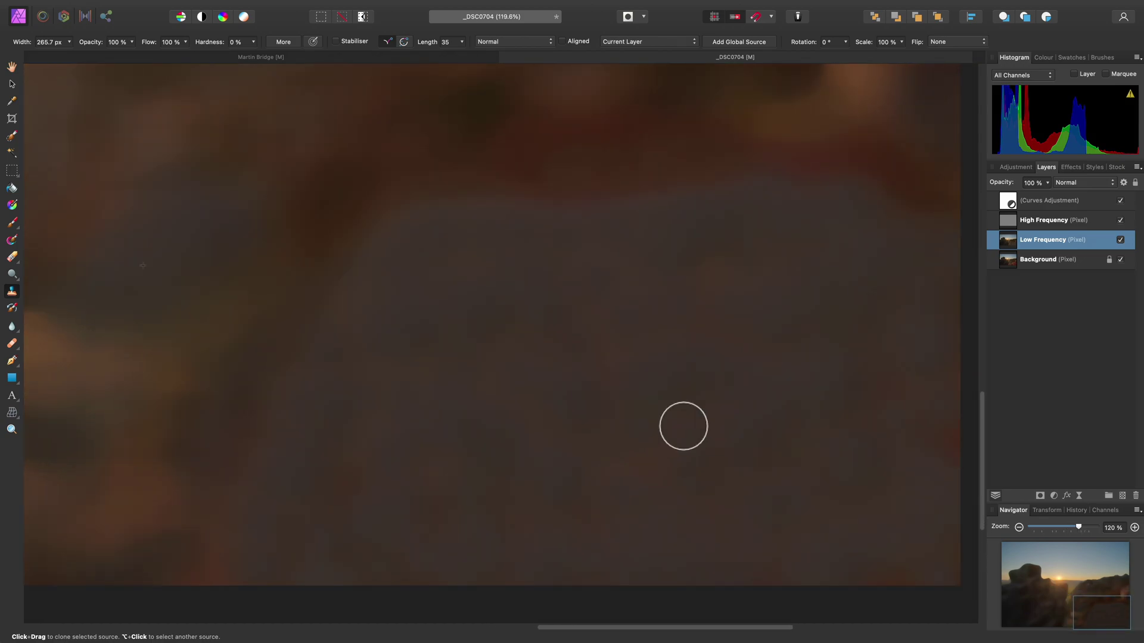
{"action": "scroll", "coordinate": [684, 426], "scroll_direction": "left", "scroll_amount": 2}
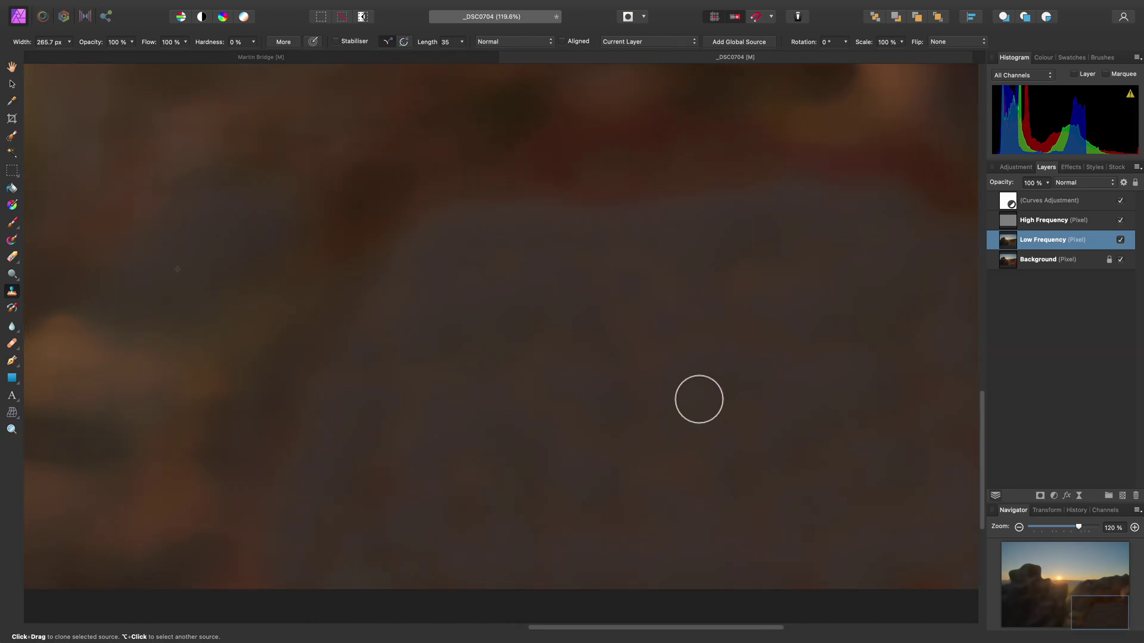
{"action": "scroll", "coordinate": [691, 381], "scroll_direction": "left", "scroll_amount": 4}
Enlarge the clone brush to about 535 px.
{"action": "key", "text": "alt"}
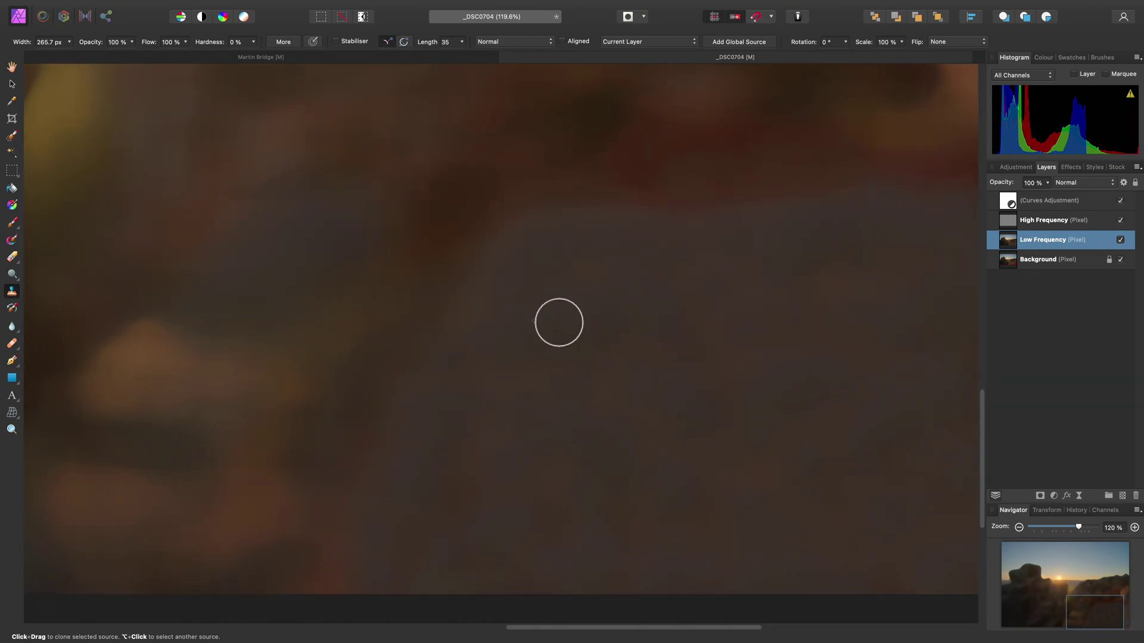
{"action": "scroll", "coordinate": [679, 311], "scroll_direction": "down", "scroll_amount": 2}
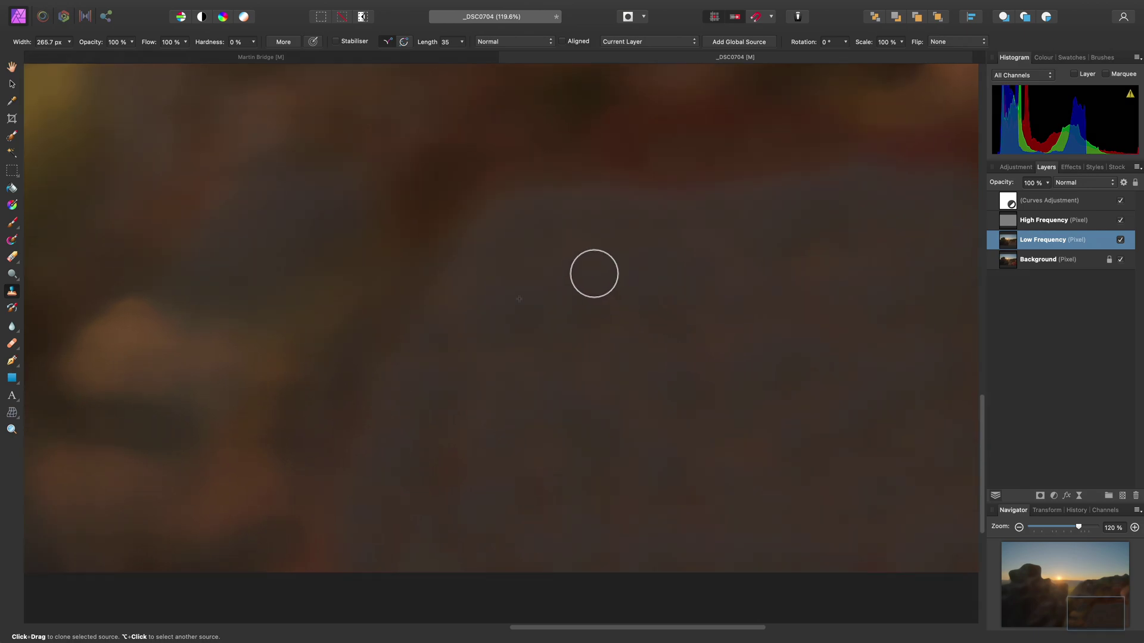
{"action": "scroll", "coordinate": [531, 255], "scroll_direction": "right", "scroll_amount": 3}
{"action": "scroll", "coordinate": [531, 255], "scroll_direction": "down", "scroll_amount": 2}
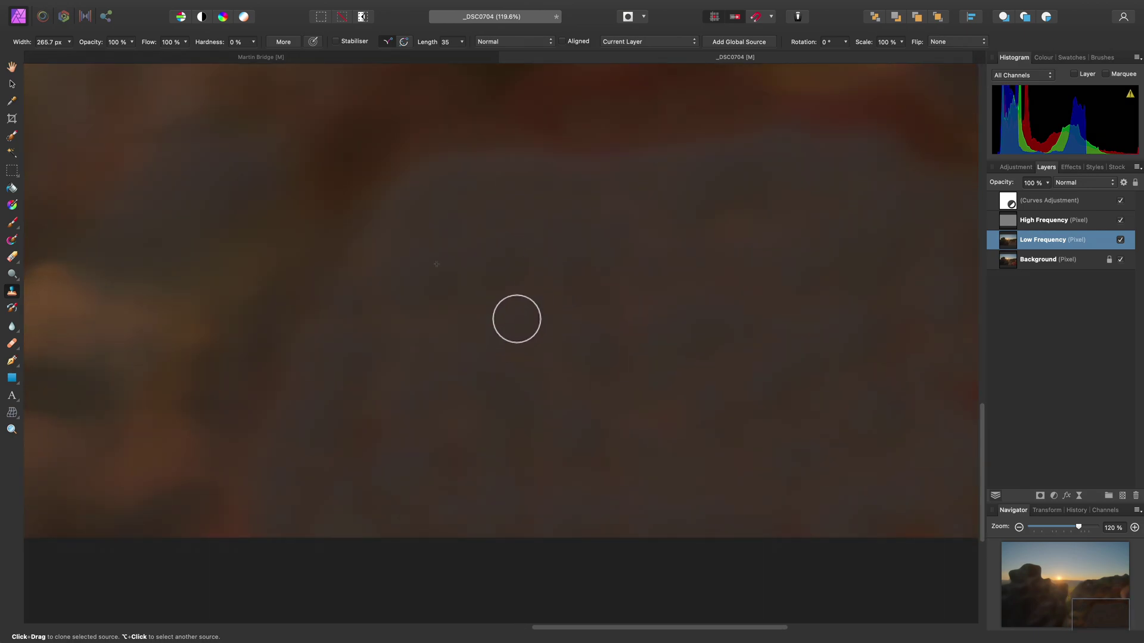
{"action": "key", "text": "bracketright"}
{"action": "key", "text": "bracketright"}
{"action": "key", "text": "bracketright"}
{"action": "key", "text": "bracketright"}
{"action": "key", "text": "bracketright"}
{"action": "key", "text": "bracketright"}
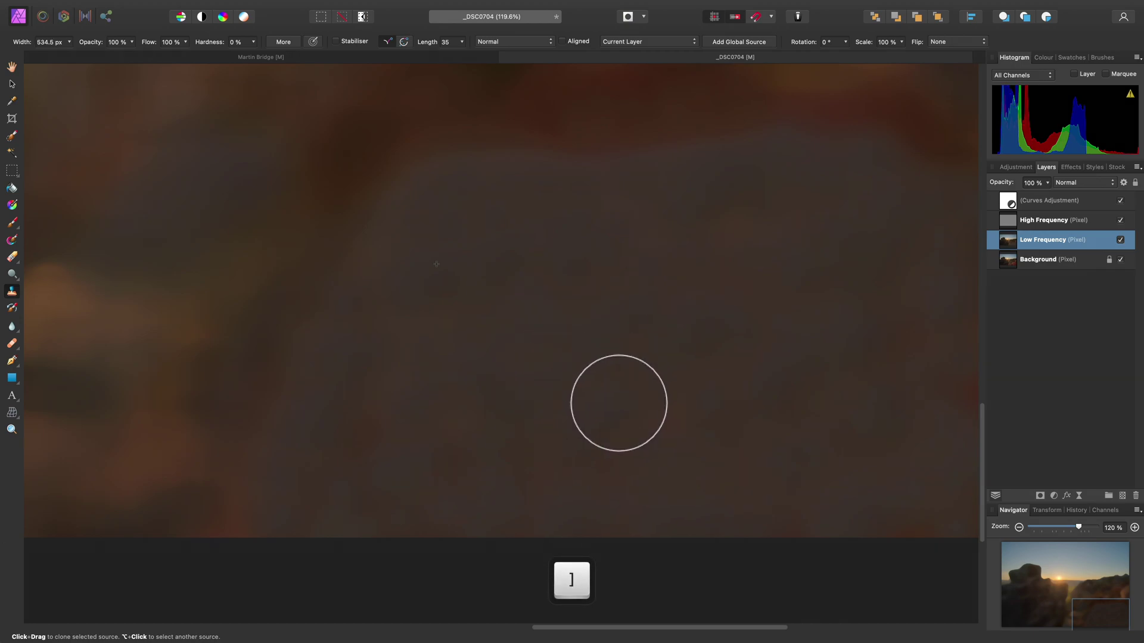
Sample clean rock areas on the slab as the clone source.
{"action": "scroll", "coordinate": [714, 449], "scroll_direction": "left", "scroll_amount": 2}
{"action": "scroll", "coordinate": [715, 449], "scroll_direction": "down", "scroll_amount": 1}
{"action": "key", "text": "alt"}
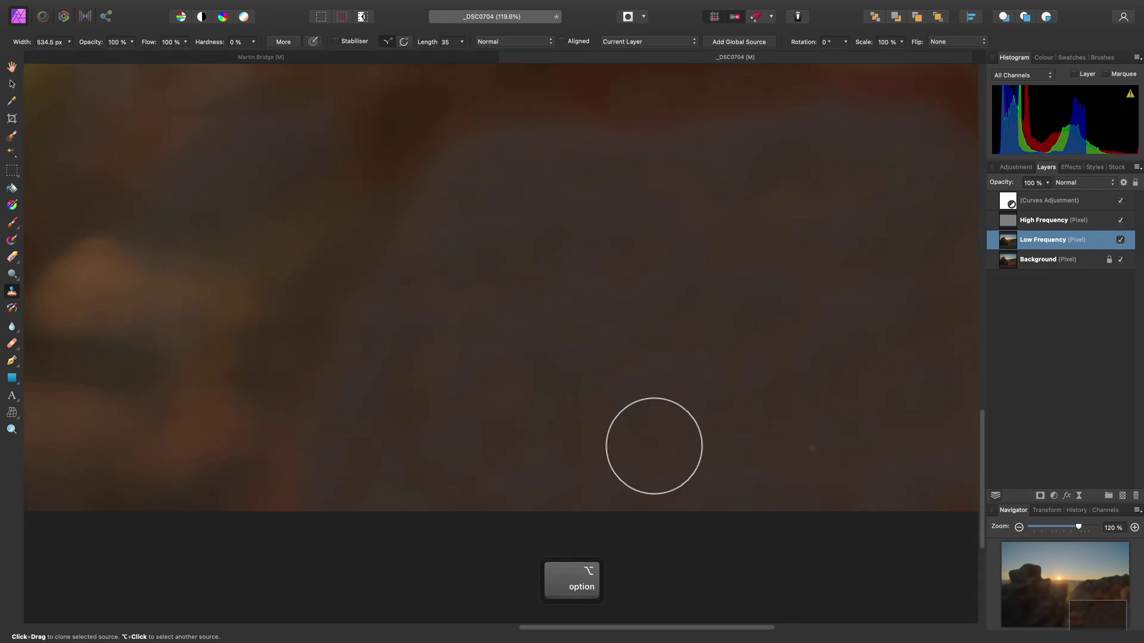
{"action": "scroll", "coordinate": [635, 401], "scroll_direction": "left", "scroll_amount": 4}
{"action": "scroll", "coordinate": [635, 401], "scroll_direction": "up", "scroll_amount": 1}
{"action": "left_click", "coordinate": [730, 409], "text": "alt"}
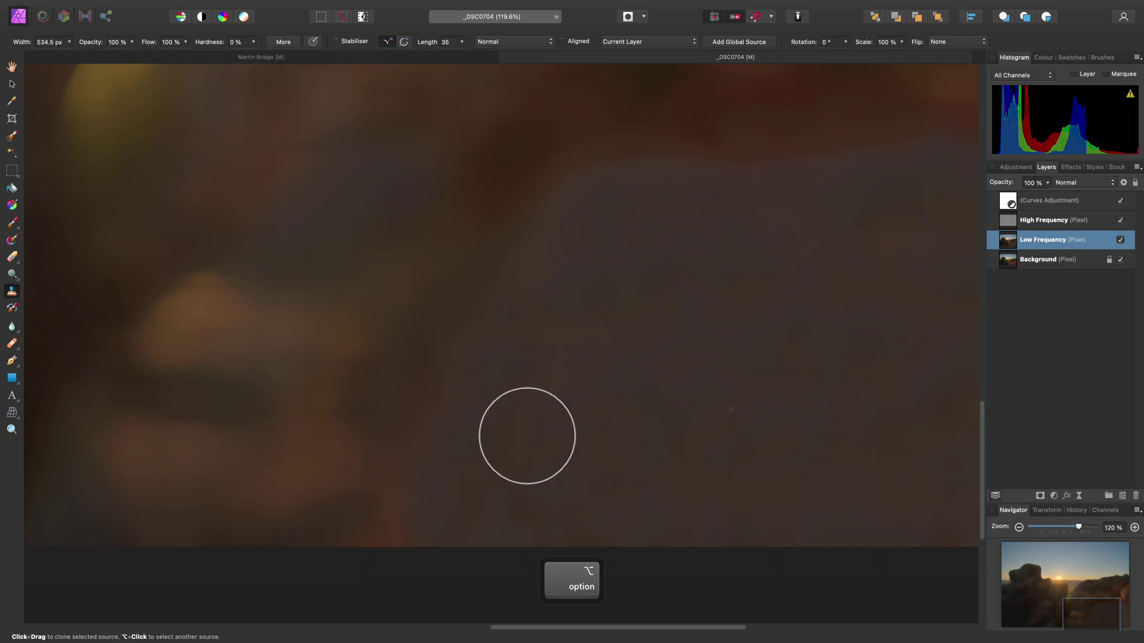
{"action": "scroll", "coordinate": [439, 388], "scroll_direction": "right", "scroll_amount": 4}
{"action": "scroll", "coordinate": [439, 388], "scroll_direction": "down", "scroll_amount": 1}
{"action": "left_click", "coordinate": [585, 387], "text": "alt"}
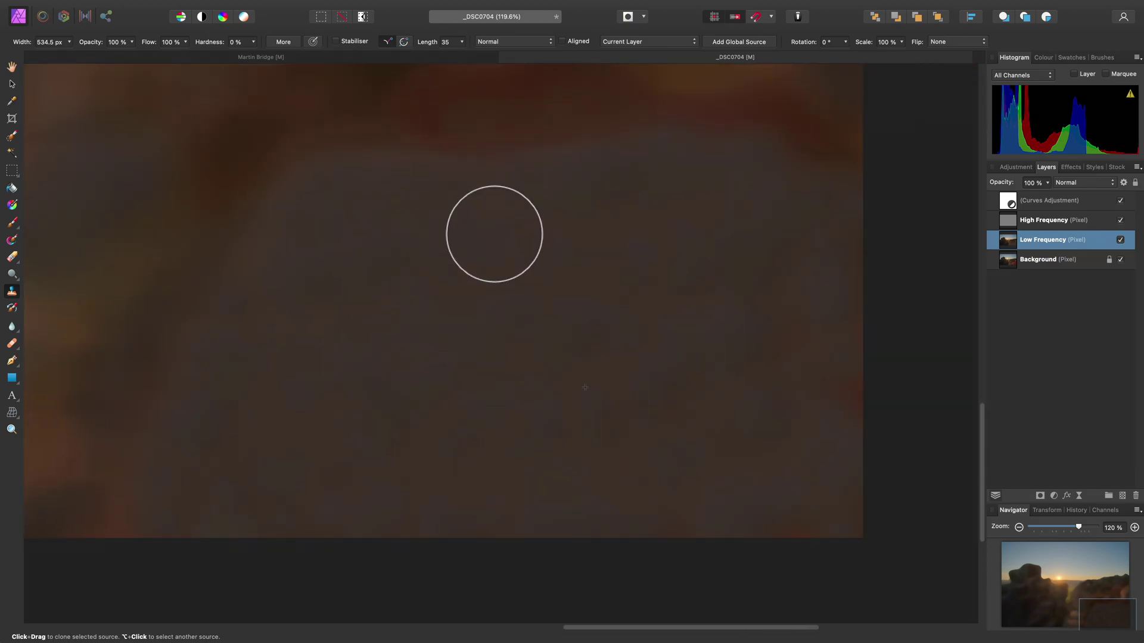
Resample the clone source and zoom the view out slightly.
{"action": "key", "text": "alt"}
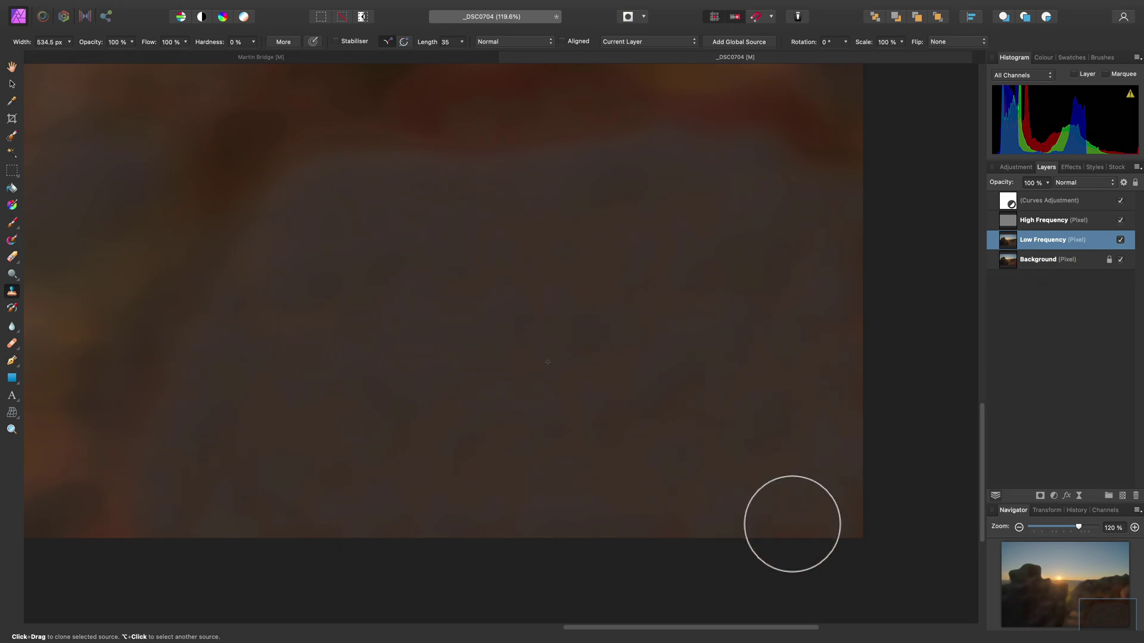
{"action": "scroll", "coordinate": [455, 224], "scroll_direction": "left", "scroll_amount": 4}
{"action": "scroll", "coordinate": [454, 224], "scroll_direction": "up", "scroll_amount": 2}
{"action": "key", "text": "alt"}
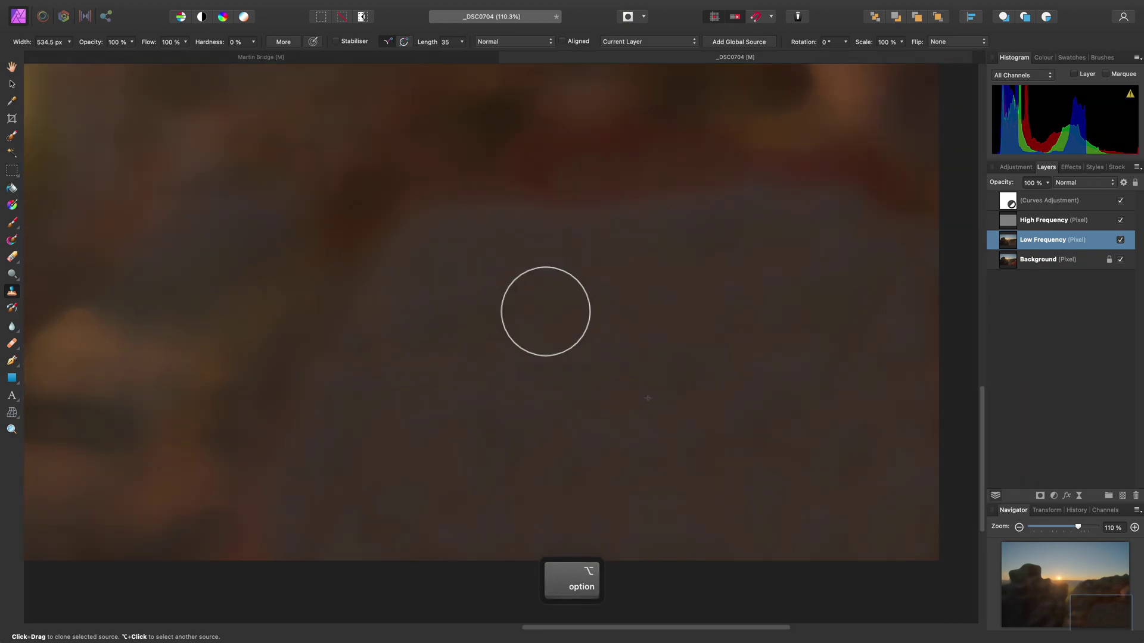
{"action": "scroll", "coordinate": [613, 368], "scroll_direction": "down", "scroll_amount": 2}
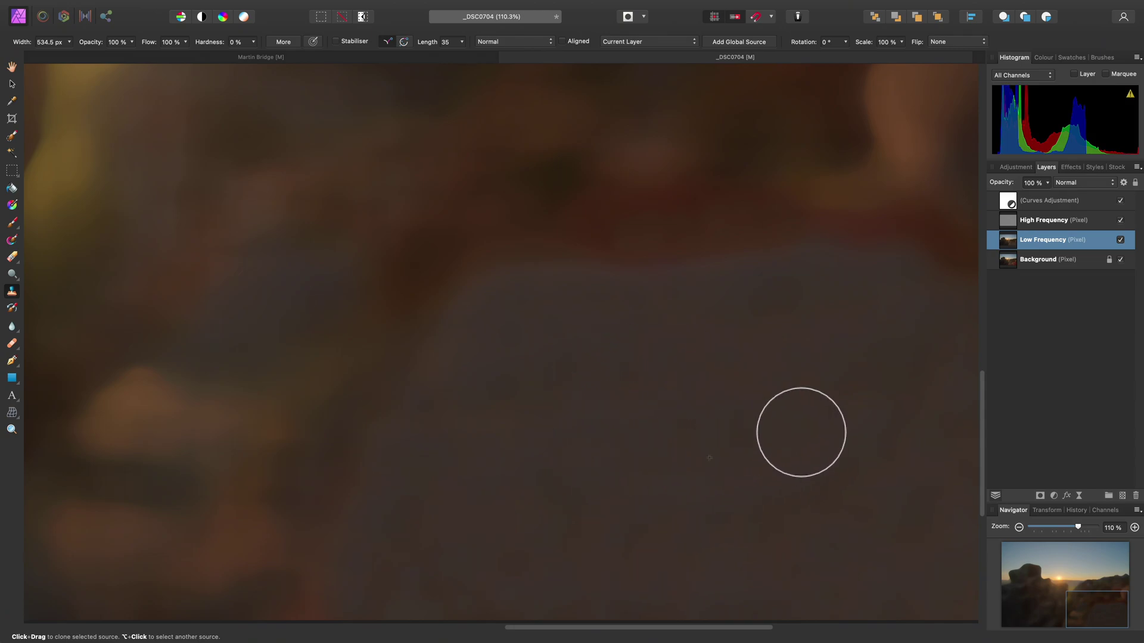
Select the High Frequency layer and zoom to about 276% on the flare-tinted rock.
{"action": "left_click", "coordinate": [1065, 221]}
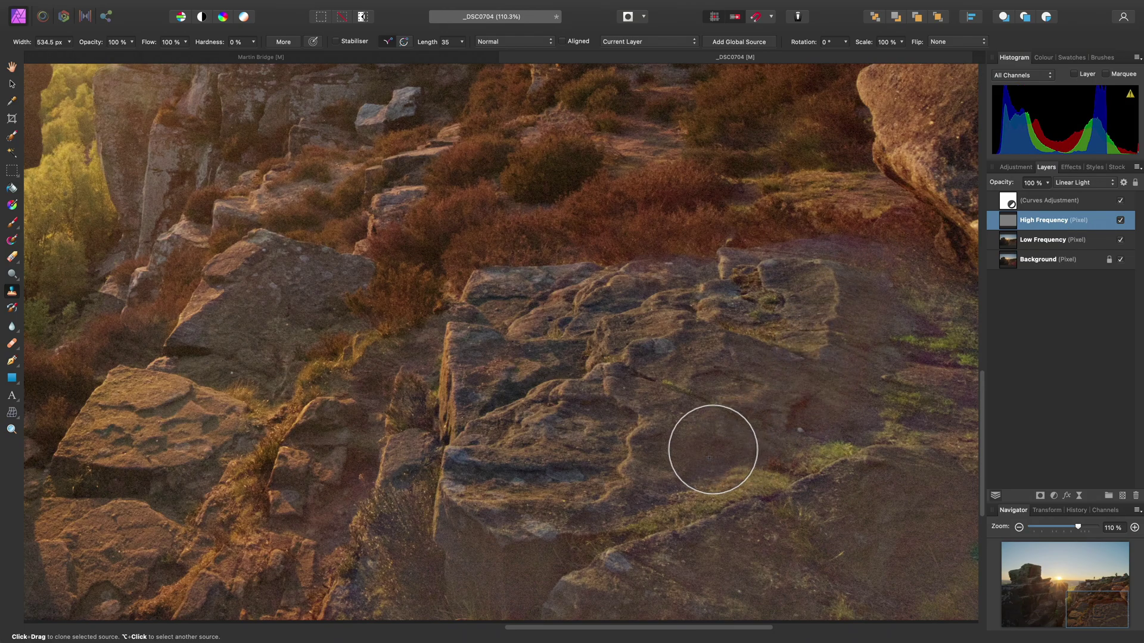
{"action": "scroll", "coordinate": [715, 450], "scroll_direction": "right", "scroll_amount": 5}
{"action": "scroll", "coordinate": [459, 370], "scroll_direction": "down", "scroll_amount": 3}
{"action": "scroll", "coordinate": [460, 370], "scroll_direction": "right", "scroll_amount": 3}
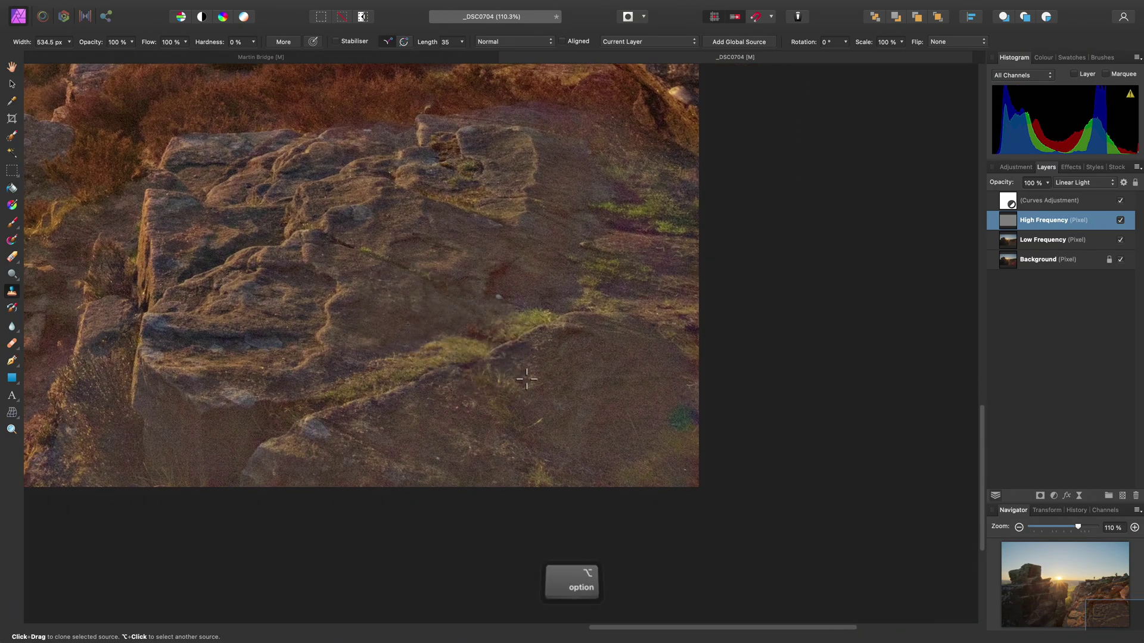
{"action": "scroll", "coordinate": [524, 375], "scroll_direction": "up", "scroll_amount": 5, "text": "alt"}
{"action": "scroll", "coordinate": [571, 414], "scroll_direction": "right", "scroll_amount": 5}
{"action": "scroll", "coordinate": [572, 414], "scroll_direction": "down", "scroll_amount": 2}
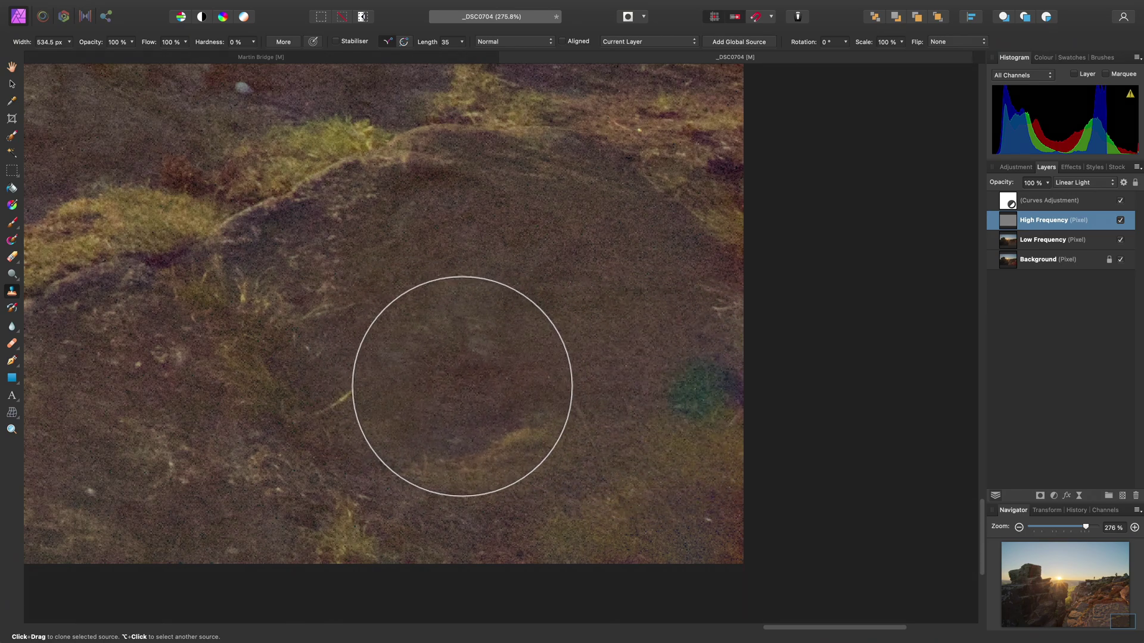
{"action": "key", "text": "alt"}
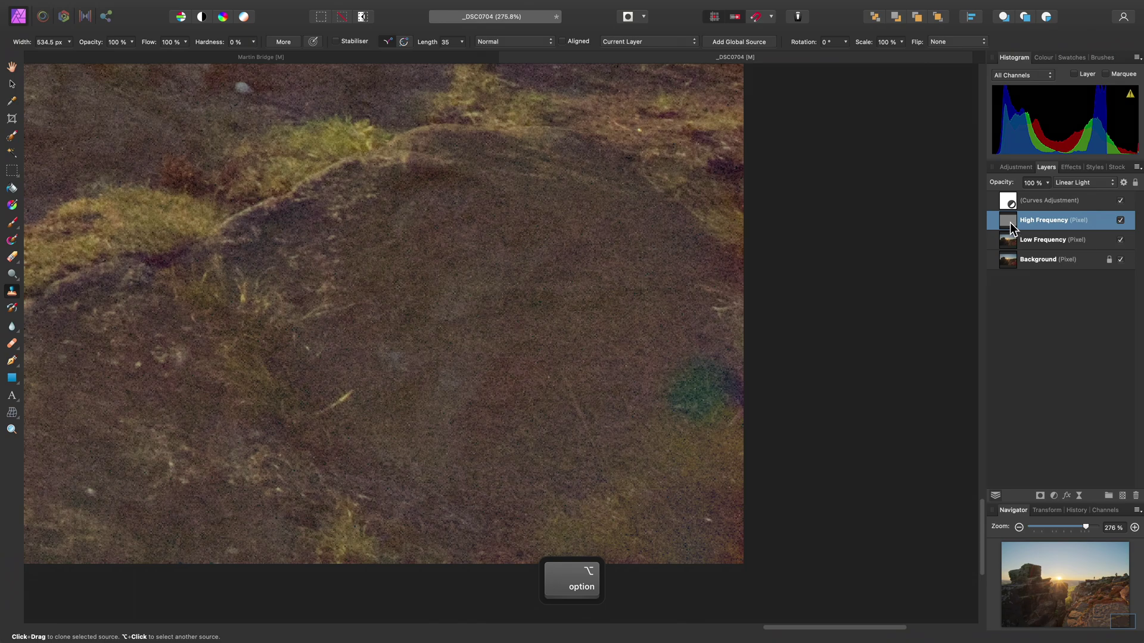
Solo the High Frequency layer and shrink the clone brush to about 171 px.
{"action": "left_click", "coordinate": [1007, 220], "text": "alt"}
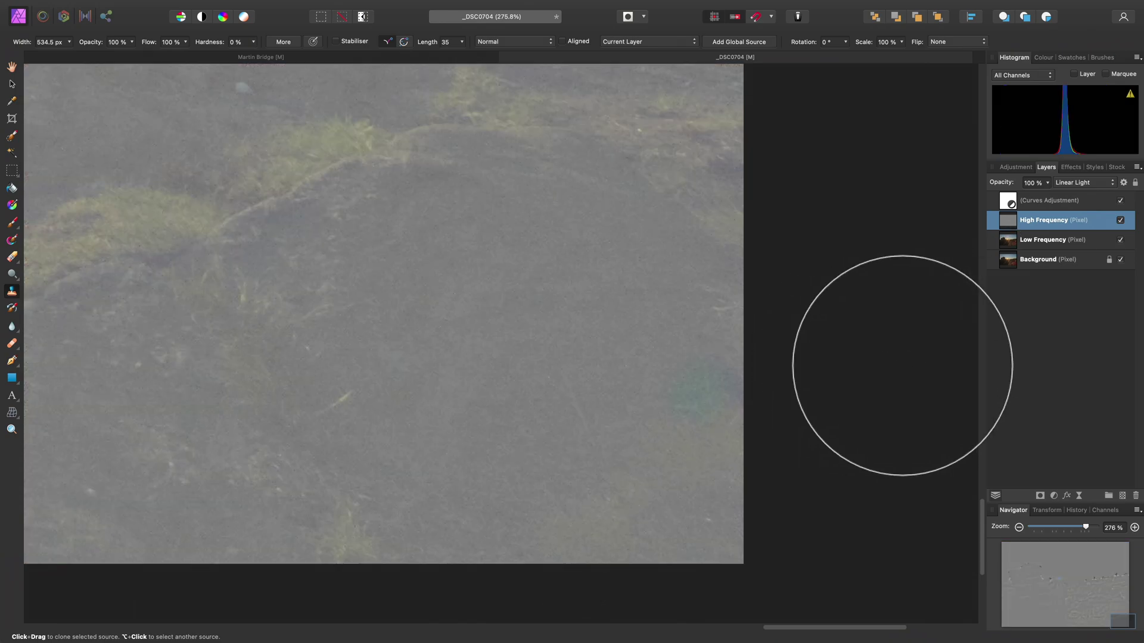
{"action": "scroll", "coordinate": [861, 345], "scroll_direction": "right", "scroll_amount": 2}
{"action": "key", "text": "bracketleft"}
{"action": "scroll", "coordinate": [826, 376], "scroll_direction": "up", "scroll_amount": 3}
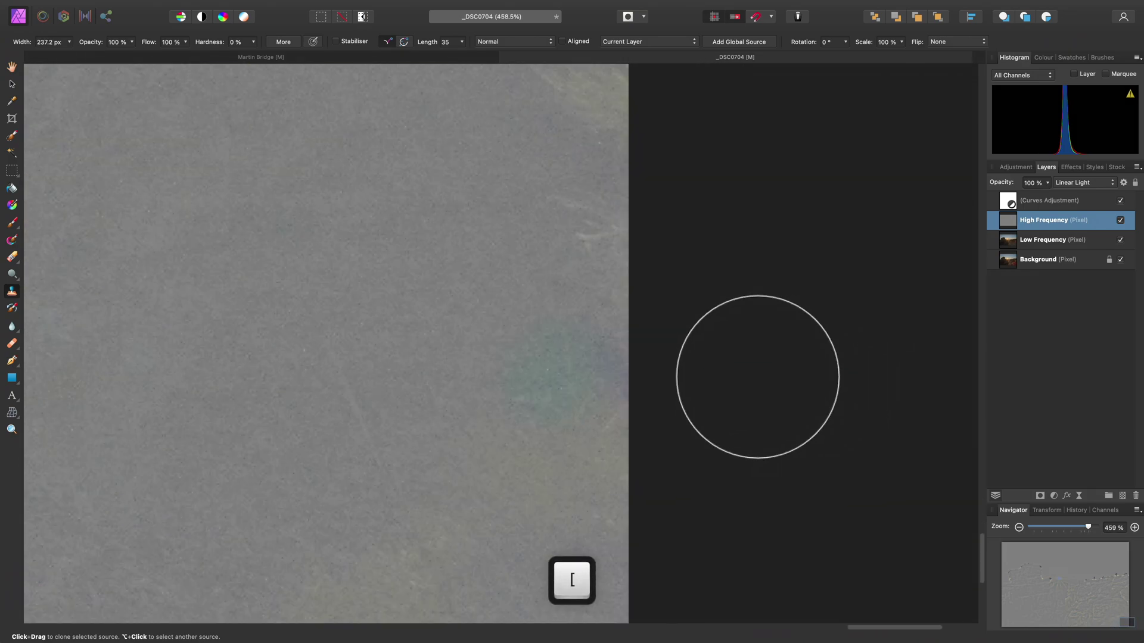
{"action": "scroll", "coordinate": [759, 378], "scroll_direction": "left", "scroll_amount": 2}
{"action": "key", "text": "bracketleft"}
{"action": "key", "text": "bracketleft"}
{"action": "key", "text": "bracketleft"}
{"action": "scroll", "coordinate": [825, 368], "scroll_direction": "left", "scroll_amount": 2}
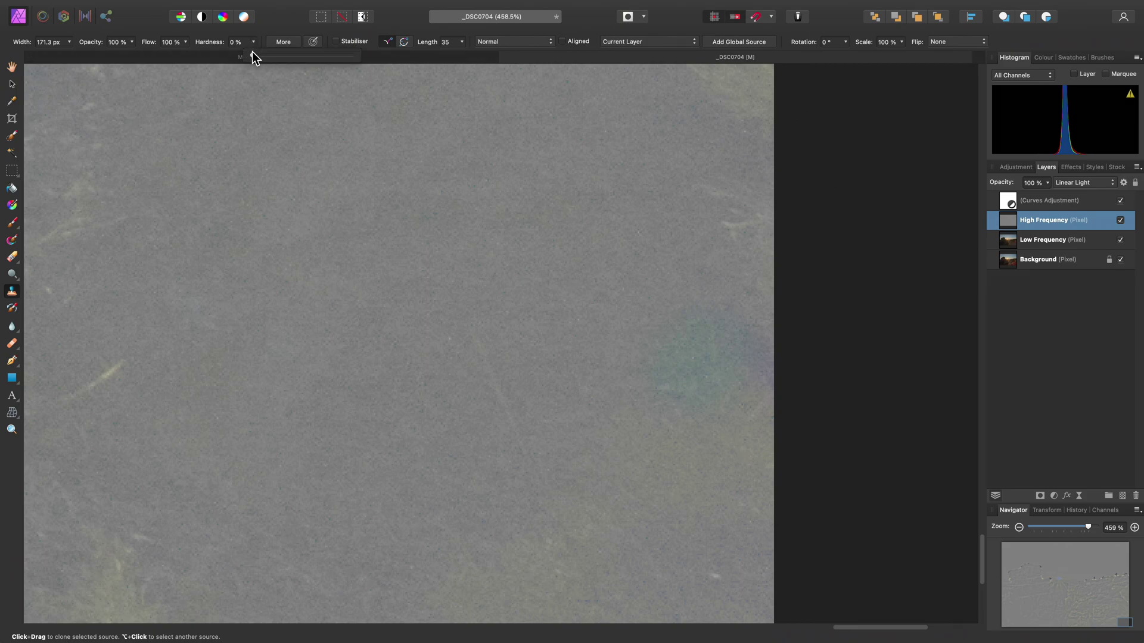
Set brush hardness to 100%, sample a clean texture spot, and size the brush to 113 px.
{"action": "left_click_drag", "start_coordinate": [347, 61], "coordinate": [362, 63]}
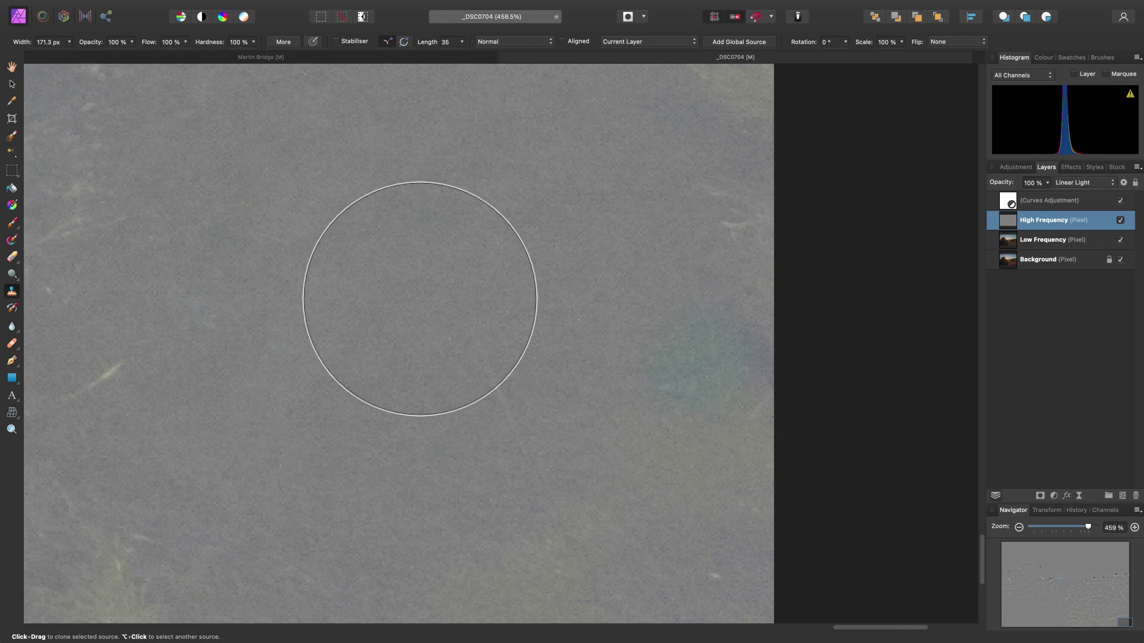
{"action": "key", "text": "bracketleft"}
{"action": "key", "text": "bracketleft"}
{"action": "key", "text": "bracketleft"}
{"action": "key", "text": "bracketleft"}
{"action": "key", "text": "bracketleft"}
{"action": "key", "text": "bracketleft"}
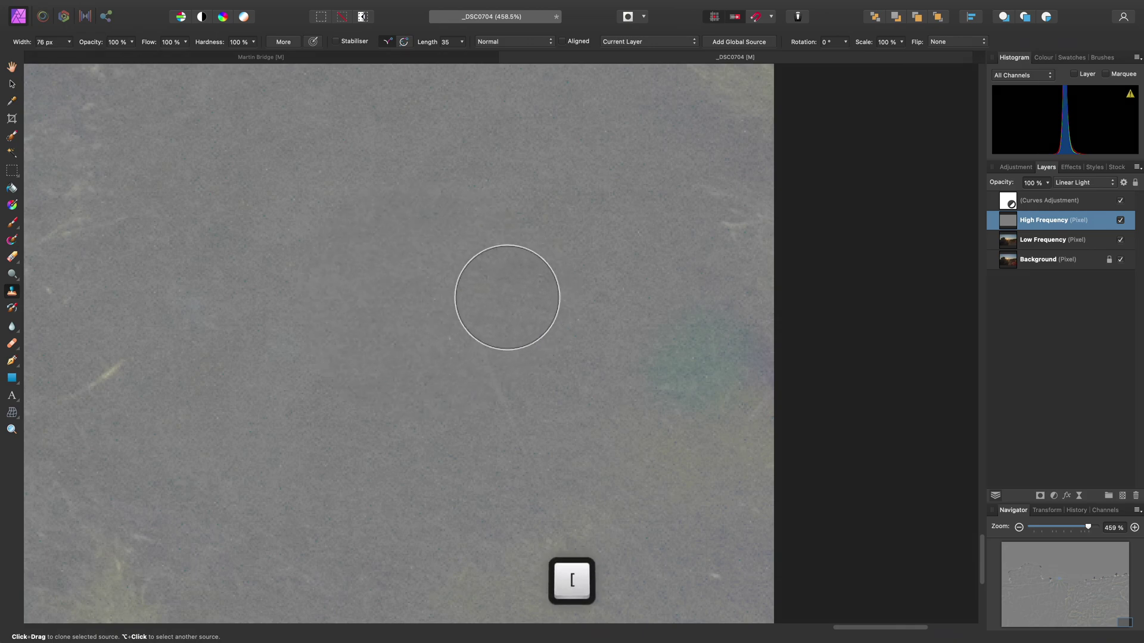
{"action": "left_click", "coordinate": [557, 275], "text": "alt"}
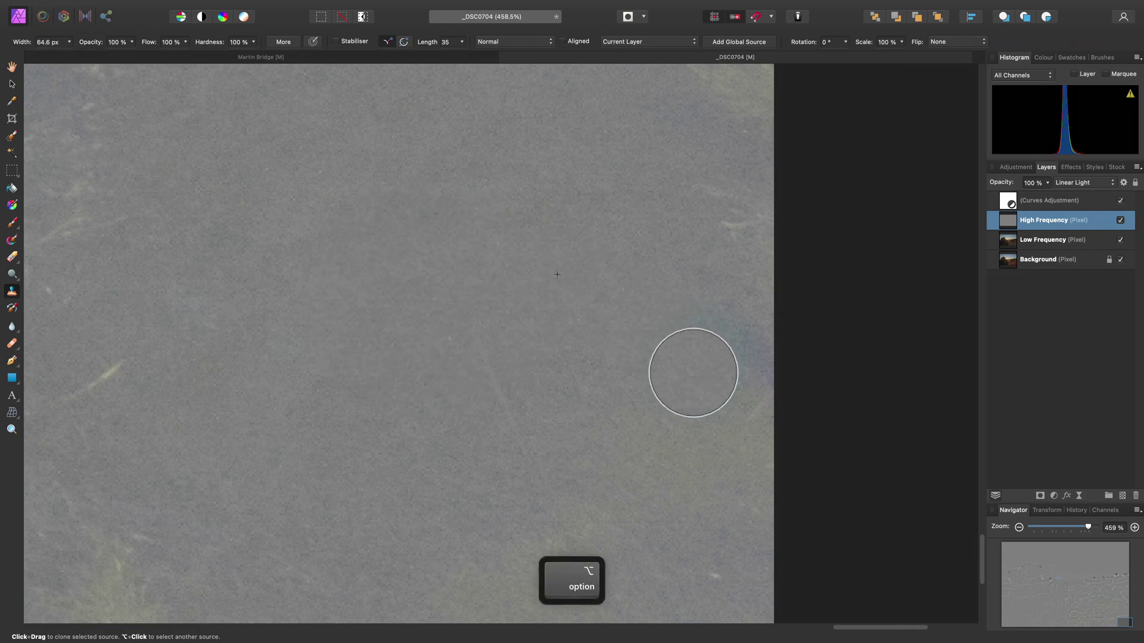
{"action": "key", "text": "bracketright"}
{"action": "key", "text": "bracketright"}
{"action": "key", "text": "bracketright"}
{"action": "key", "text": "bracketright"}
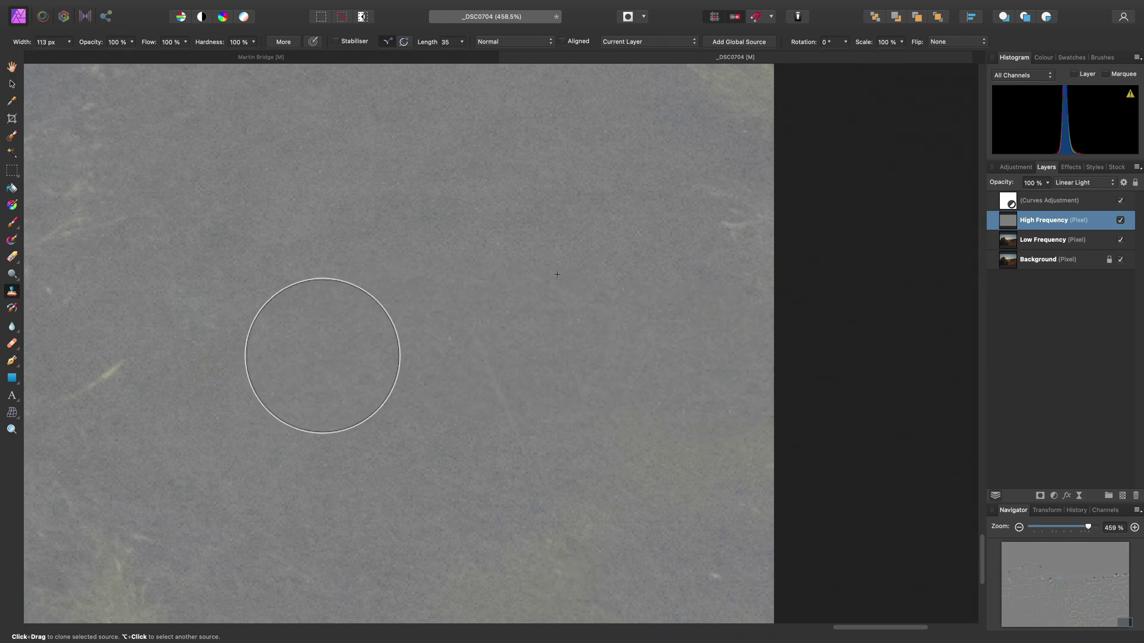
{"action": "scroll", "coordinate": [321, 357], "scroll_direction": "left", "scroll_amount": 4}
{"action": "scroll", "coordinate": [321, 358], "scroll_direction": "up", "scroll_amount": 3}
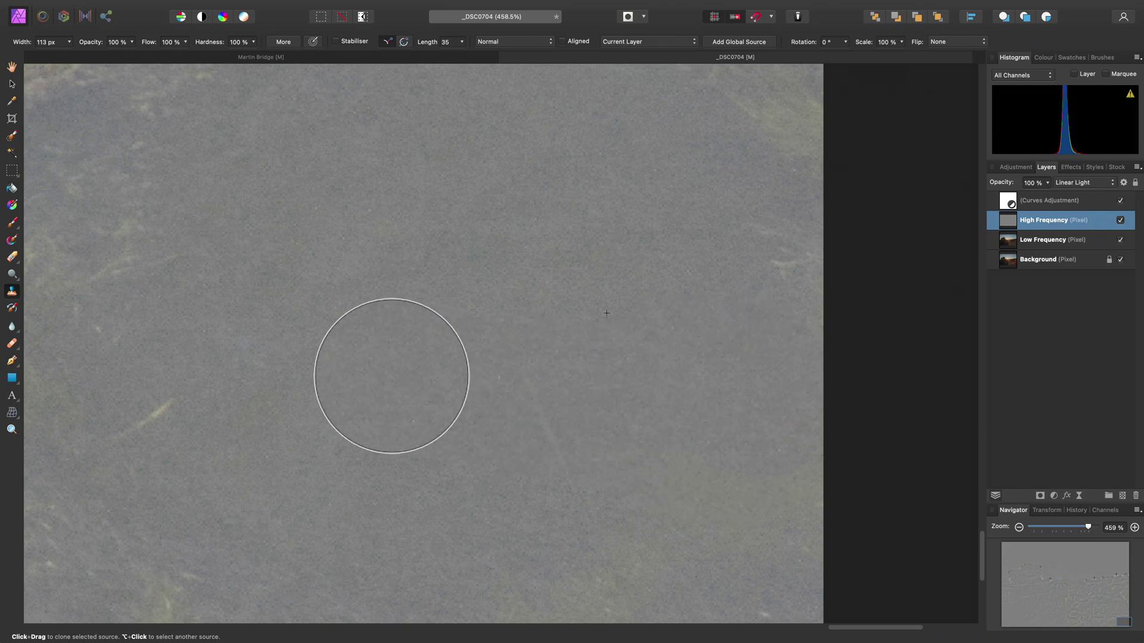
Show the full composite fitted to the view and reselect the High Frequency layer.
{"action": "left_click", "coordinate": [1042, 202]}
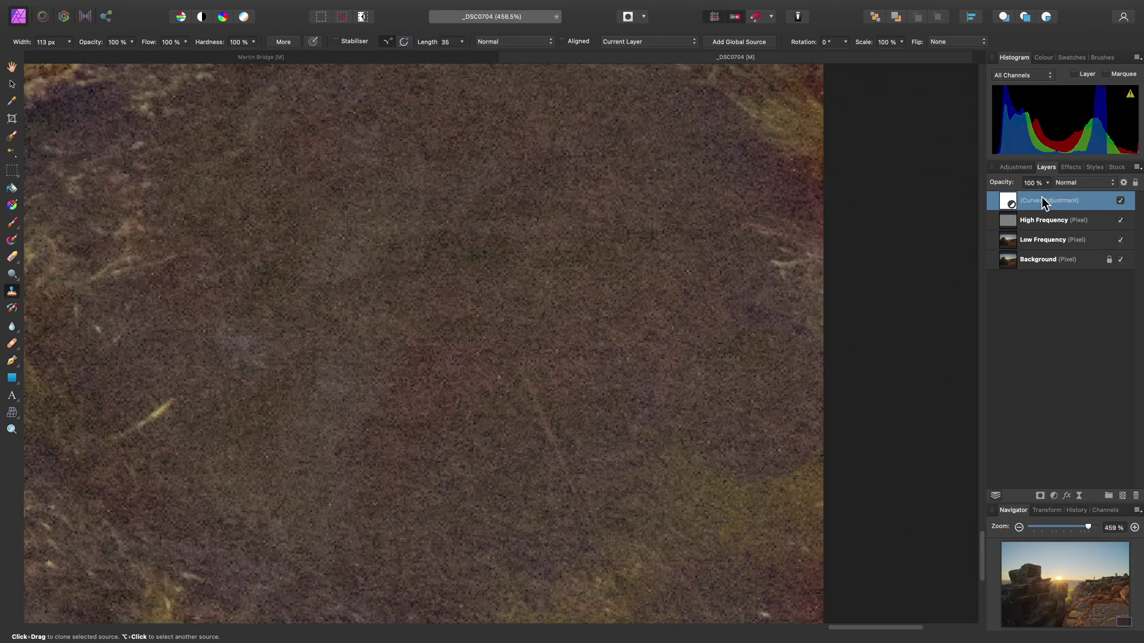
{"action": "key", "text": "super+0"}
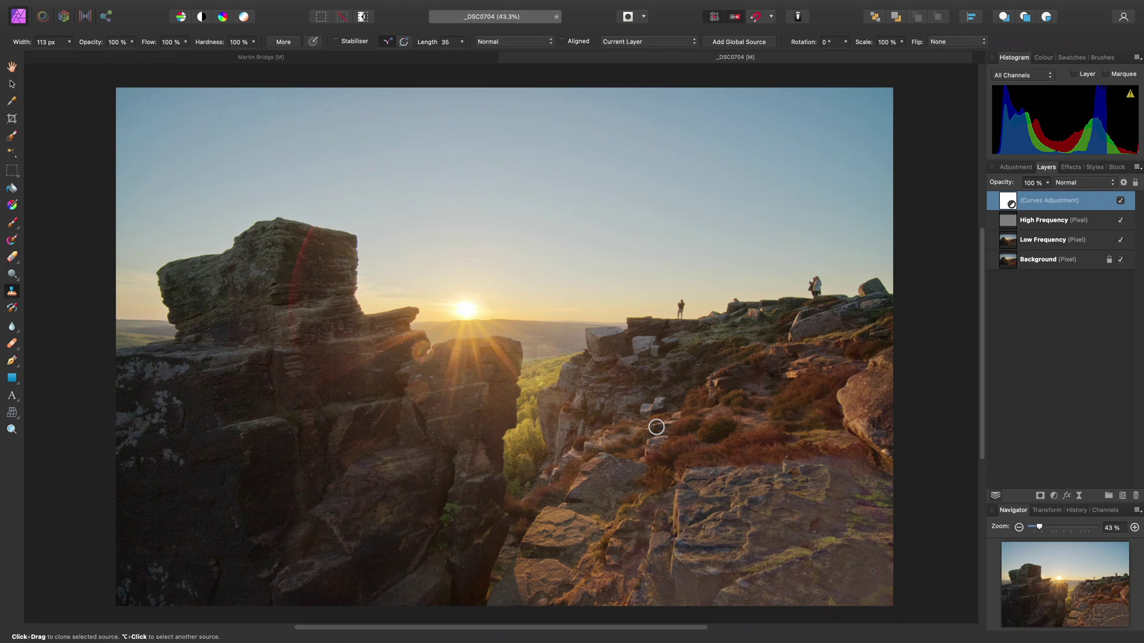
{"action": "left_click", "coordinate": [1047, 221]}
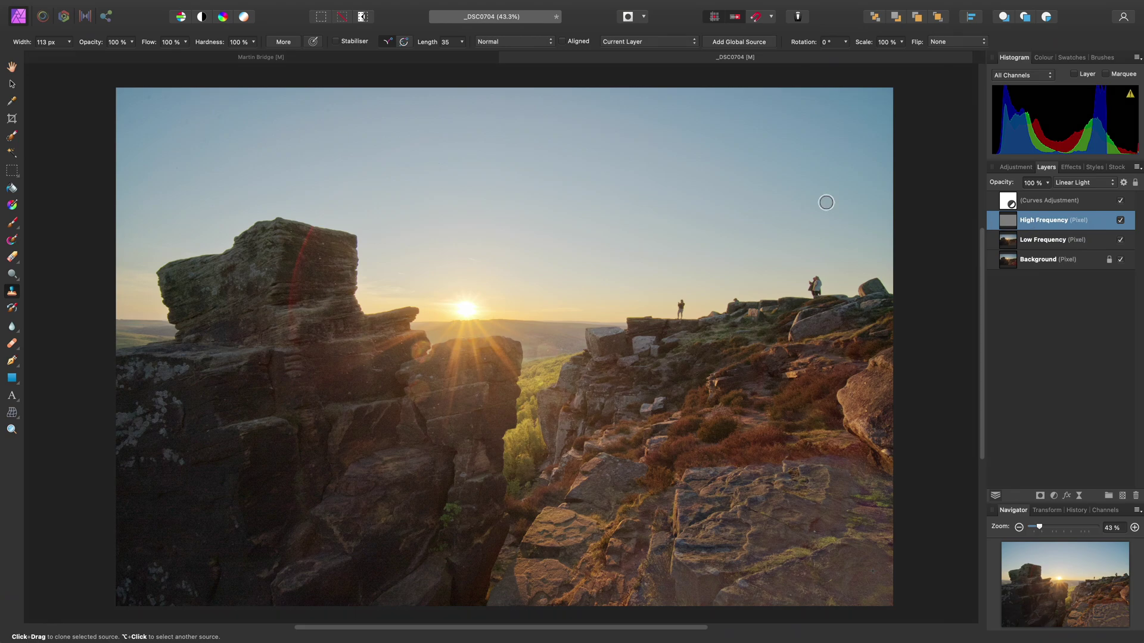
Add a Brightness / Contrast adjustment layer with Contrast raised to about 14%.
{"action": "mouse_move", "coordinate": [366, 5]}
{"action": "left_click", "coordinate": [237, 6]}
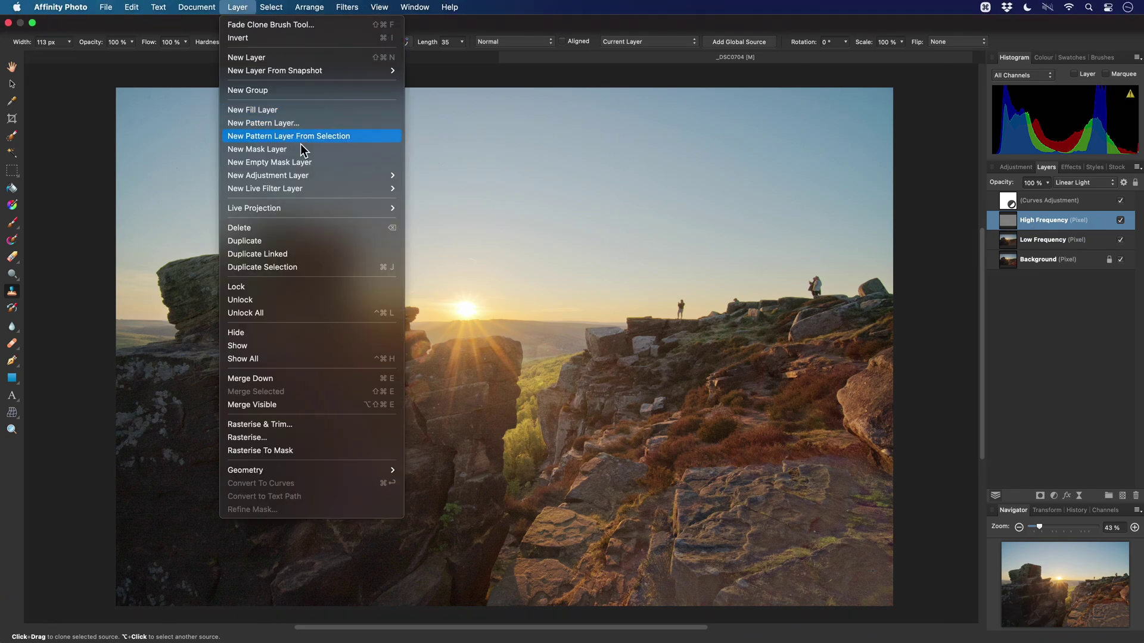
{"action": "mouse_move", "coordinate": [304, 177]}
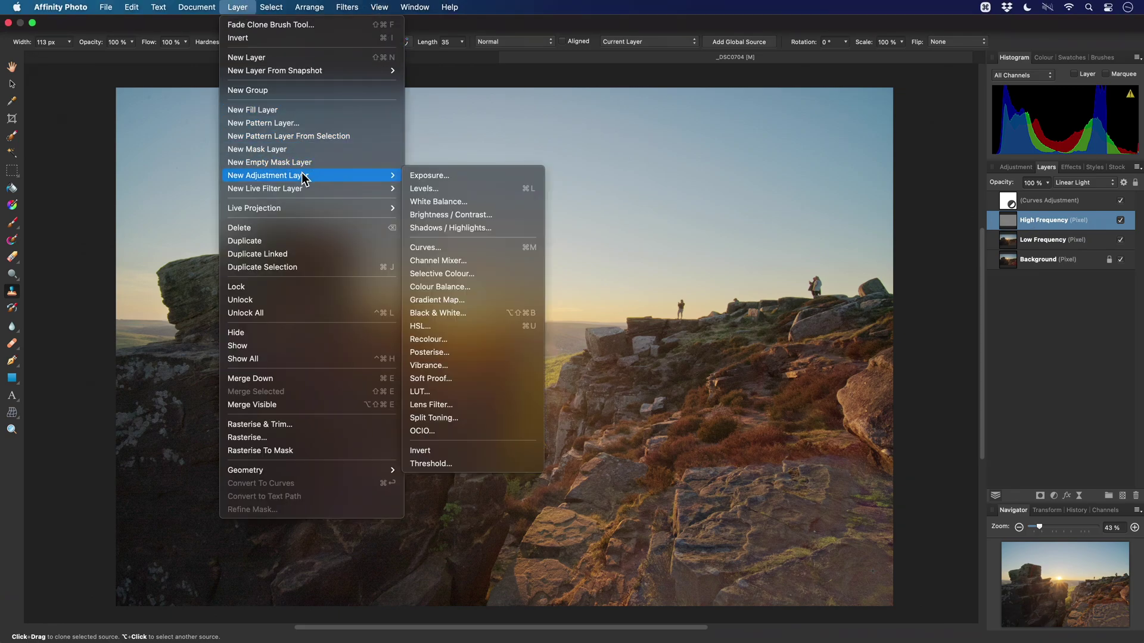
{"action": "left_click", "coordinate": [499, 216]}
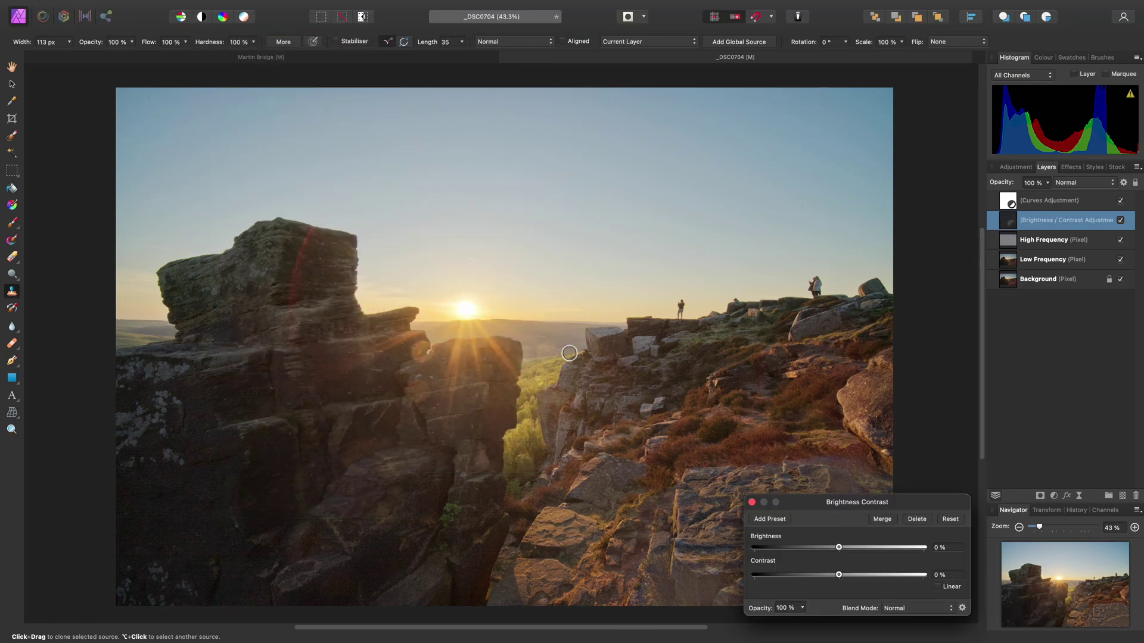
{"action": "left_click_drag", "start_coordinate": [838, 576], "coordinate": [847, 575]}
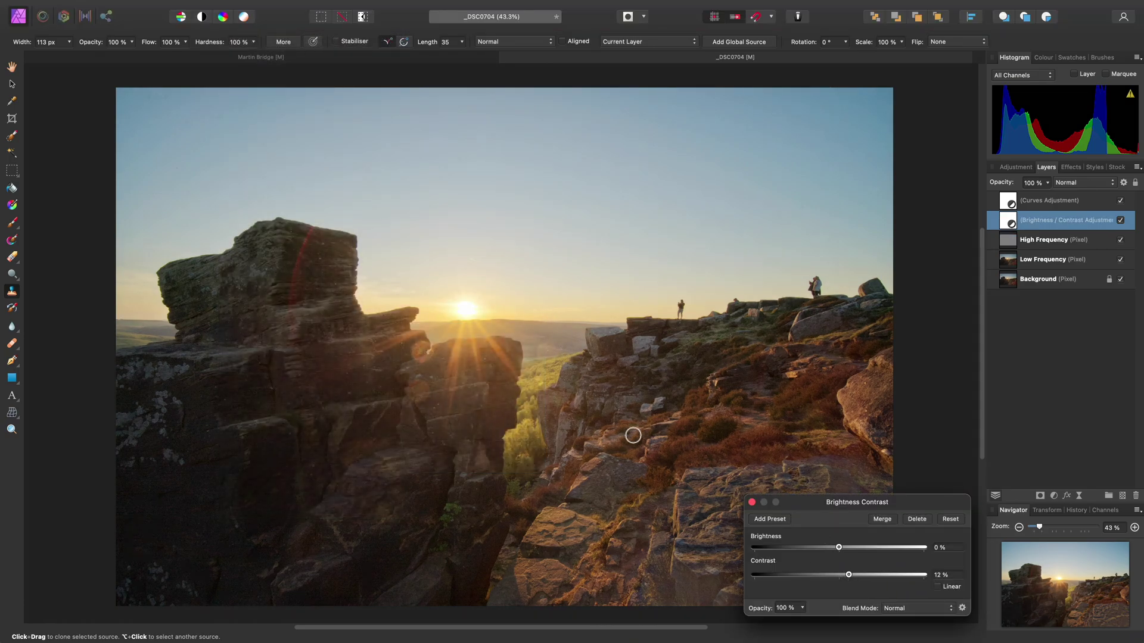
{"action": "scroll", "coordinate": [633, 436], "scroll_direction": "up", "scroll_amount": 3}
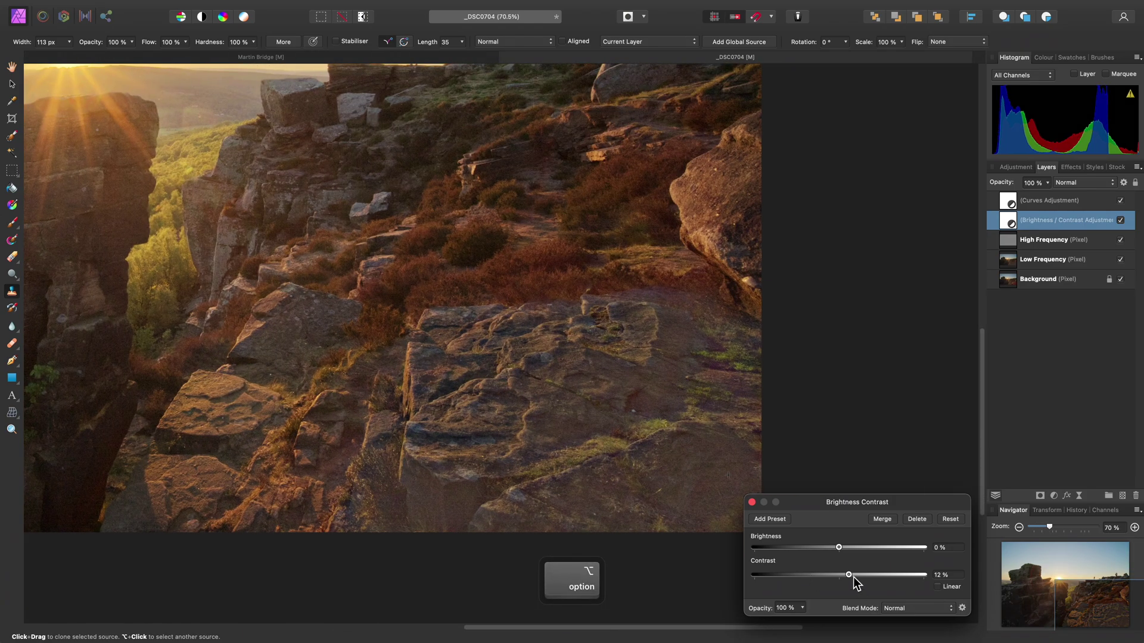
{"action": "left_click_drag", "start_coordinate": [853, 577], "coordinate": [864, 573]}
{"action": "left_click", "coordinate": [753, 503]}
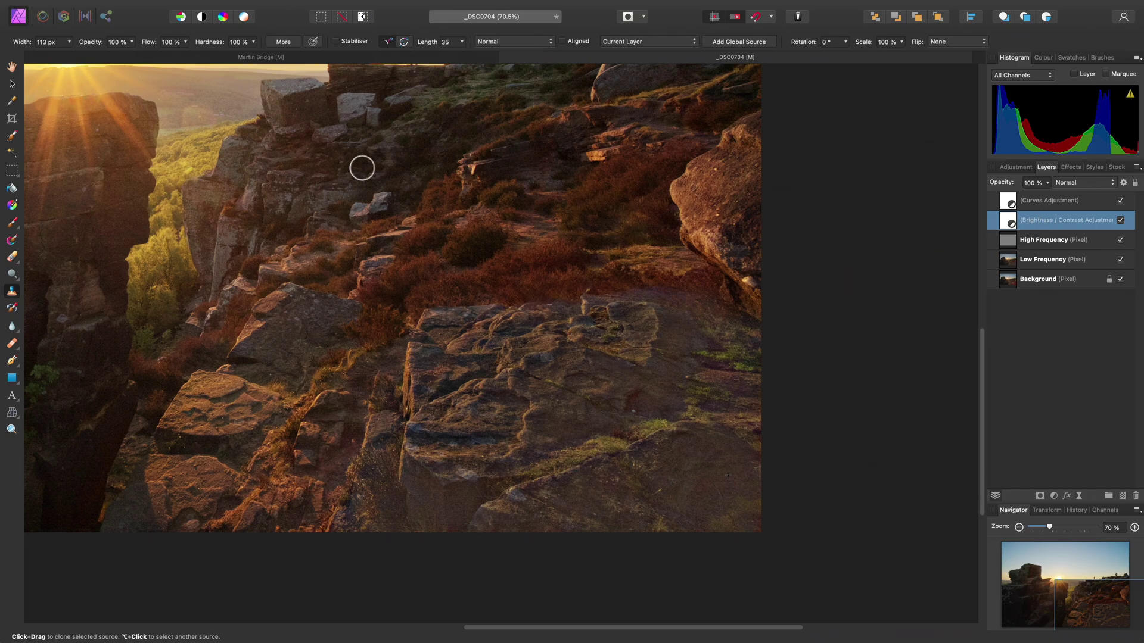
Invert the adjustment's mask to black so the effect is hidden.
{"action": "left_click", "coordinate": [235, 7]}
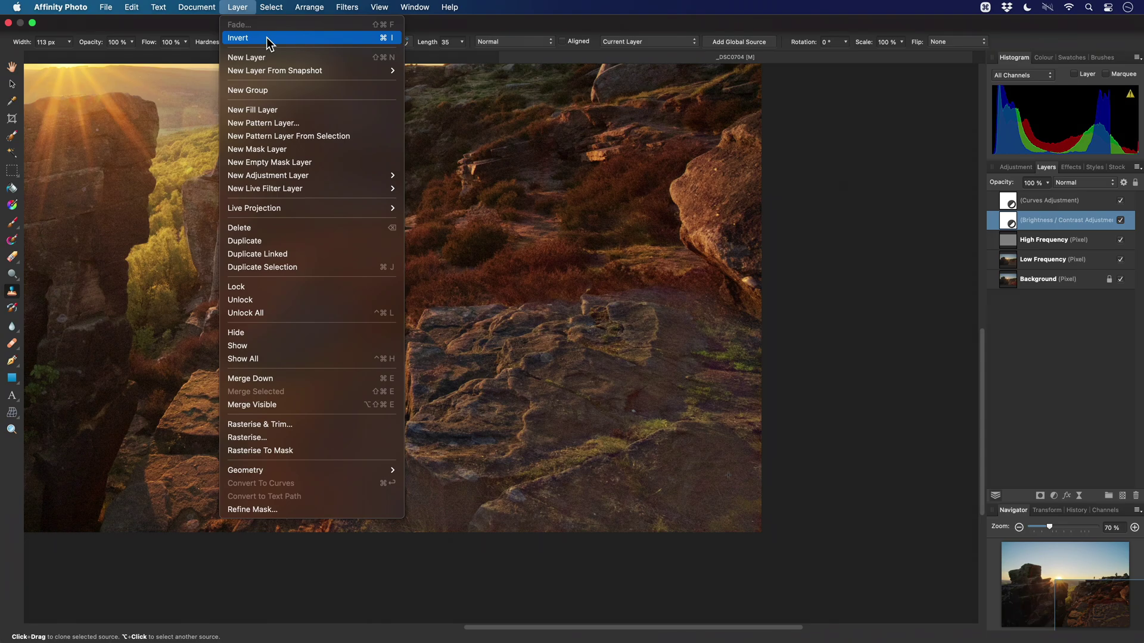
{"action": "left_click", "coordinate": [596, 298]}
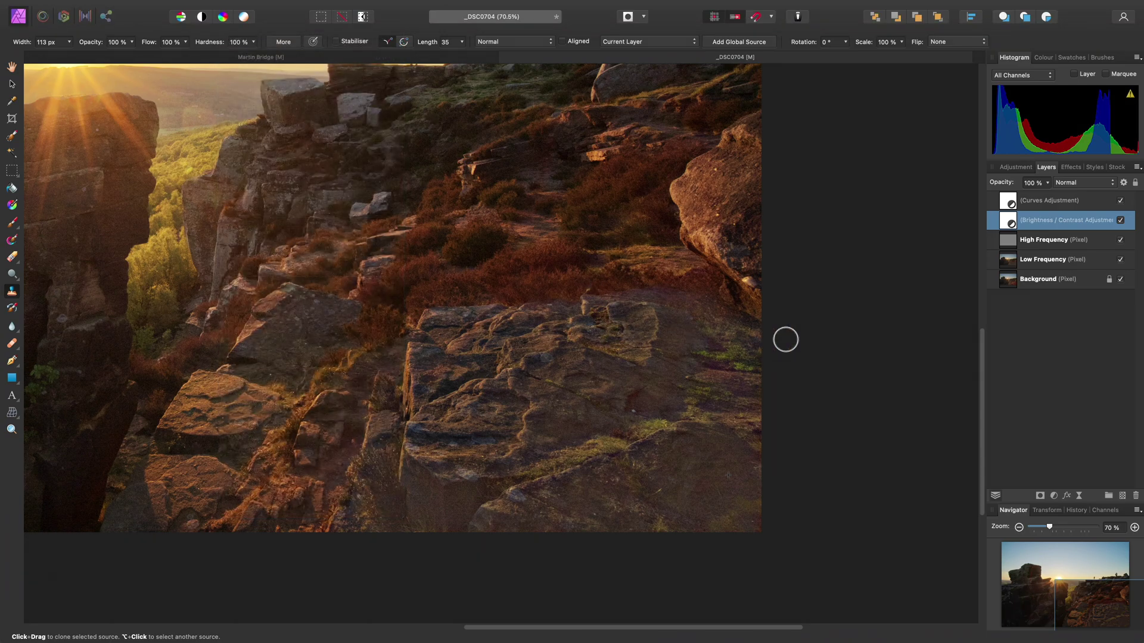
{"action": "key", "text": "super+i"}
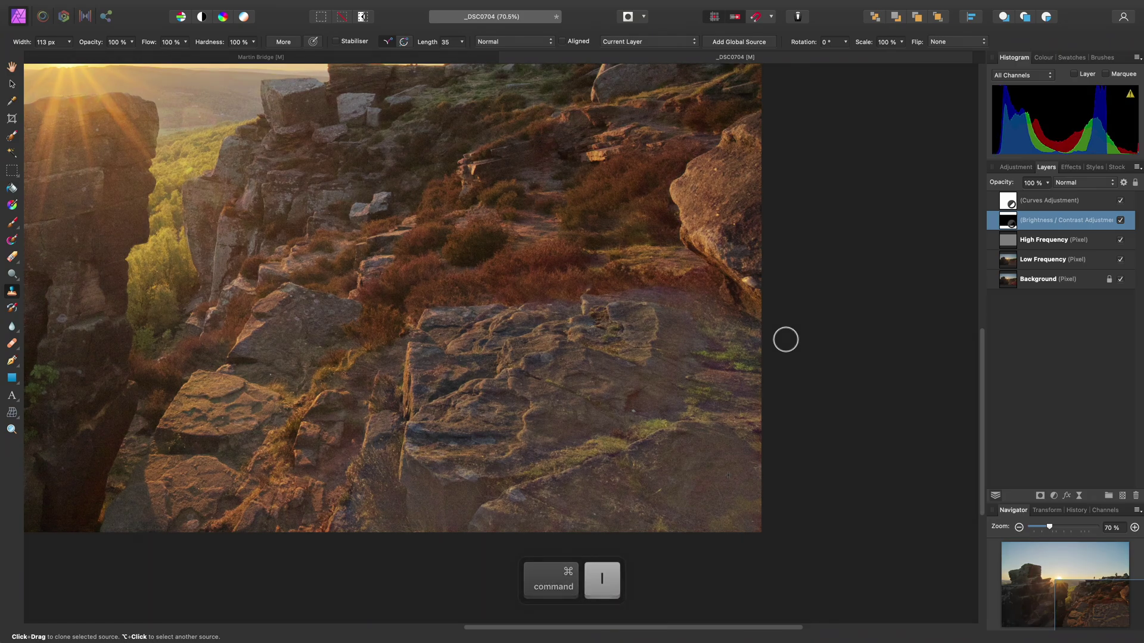
Set up a white Paint Brush with 0% hardness at about 1024 px.
{"action": "left_click", "coordinate": [13, 224]}
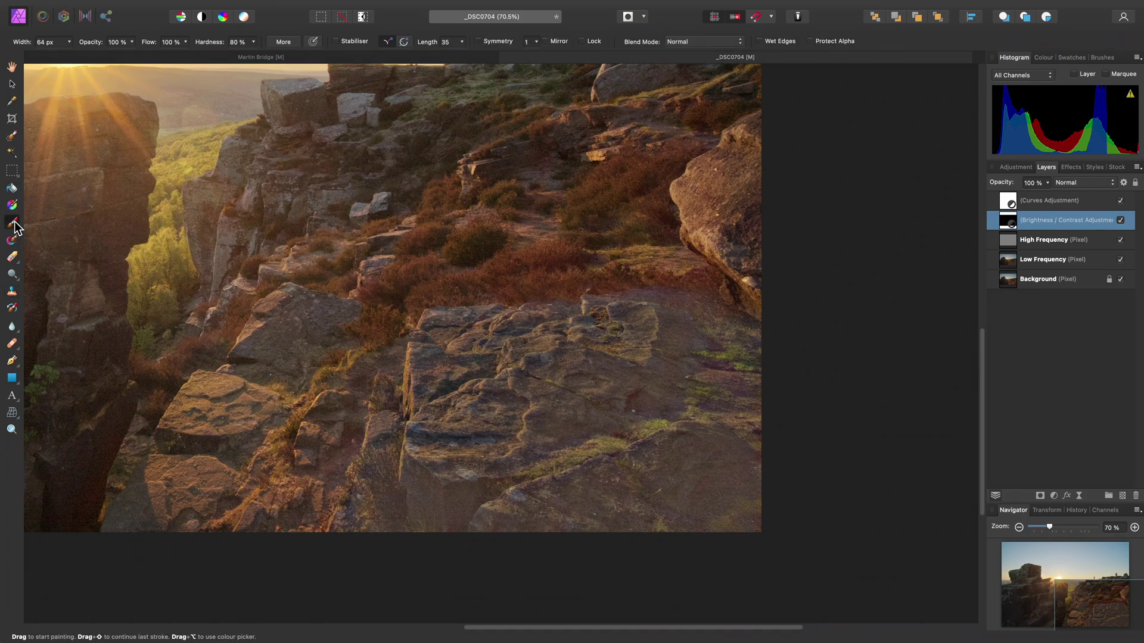
{"action": "left_click", "coordinate": [253, 42]}
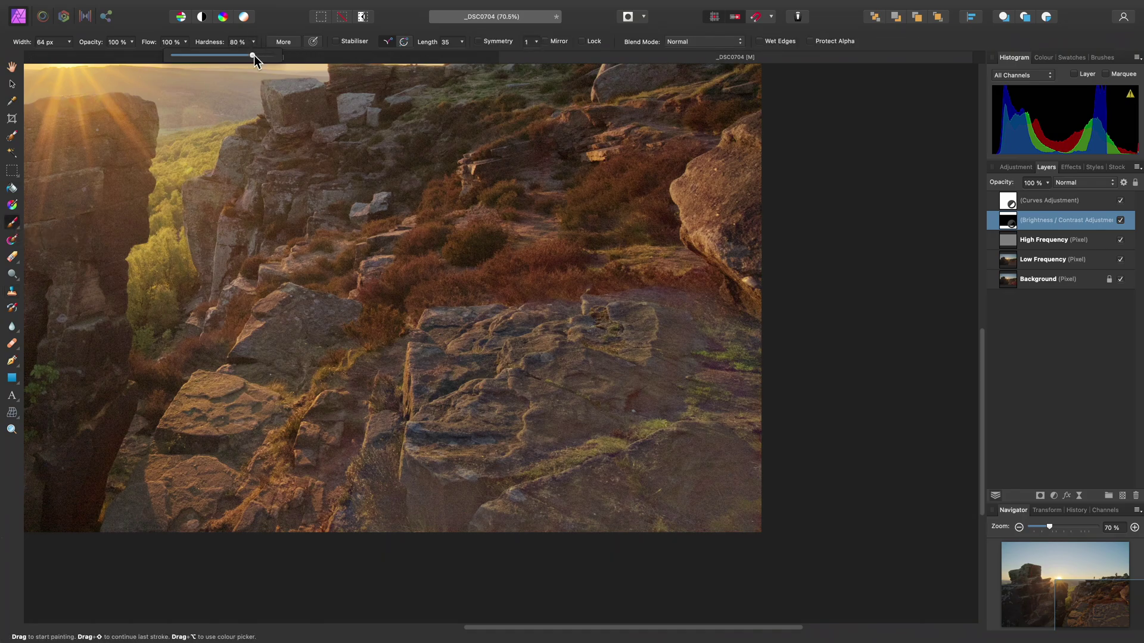
{"action": "left_click", "coordinate": [157, 59]}
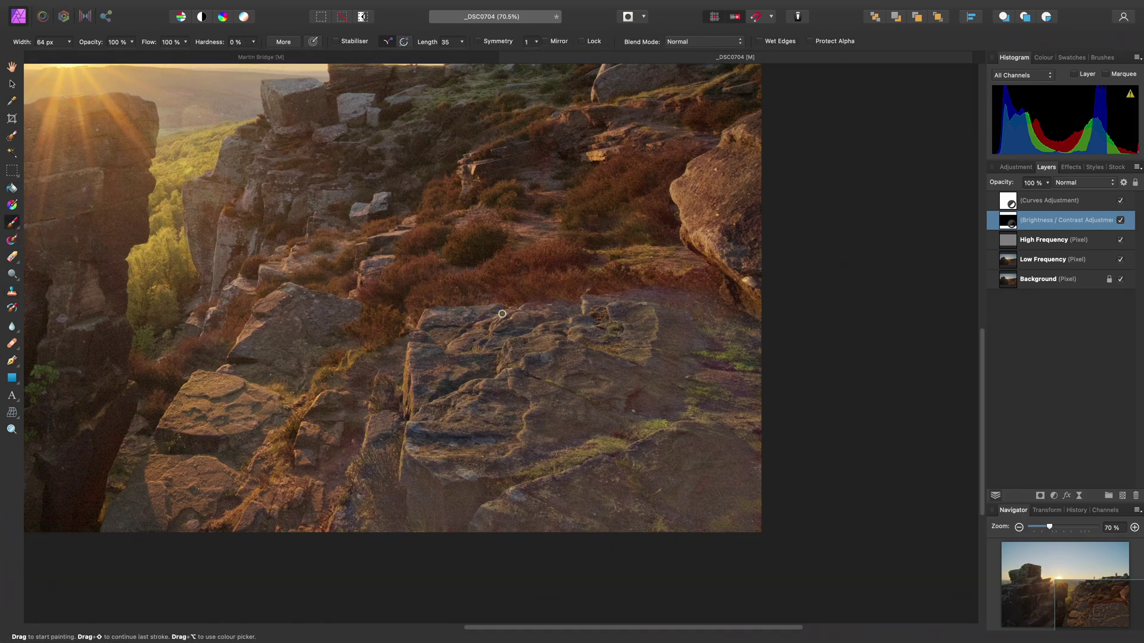
{"action": "key", "text": "bracketright"}
{"action": "key", "text": "bracketright"}
{"action": "key", "text": "bracketright"}
{"action": "key", "text": "bracketright"}
{"action": "key", "text": "bracketright"}
{"action": "key", "text": "bracketright"}
{"action": "key", "text": "bracketright"}
{"action": "key", "text": "bracketright"}
{"action": "key", "text": "bracketright"}
{"action": "key", "text": "bracketright"}
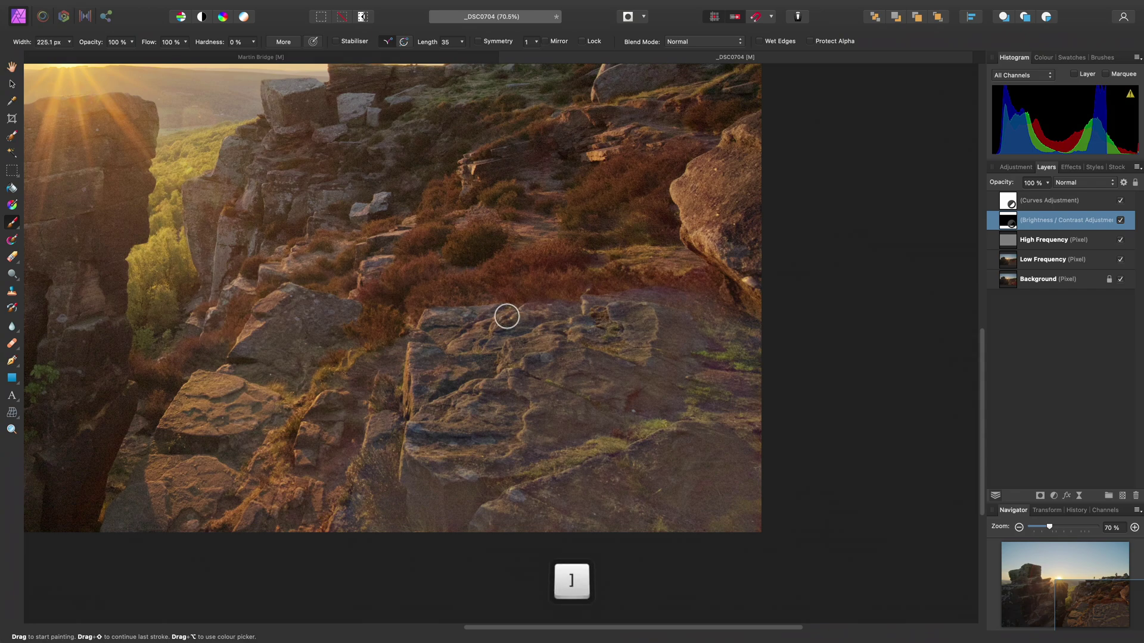
{"action": "key", "text": "bracketright"}
{"action": "key", "text": "bracketright"}
{"action": "key", "text": "bracketright"}
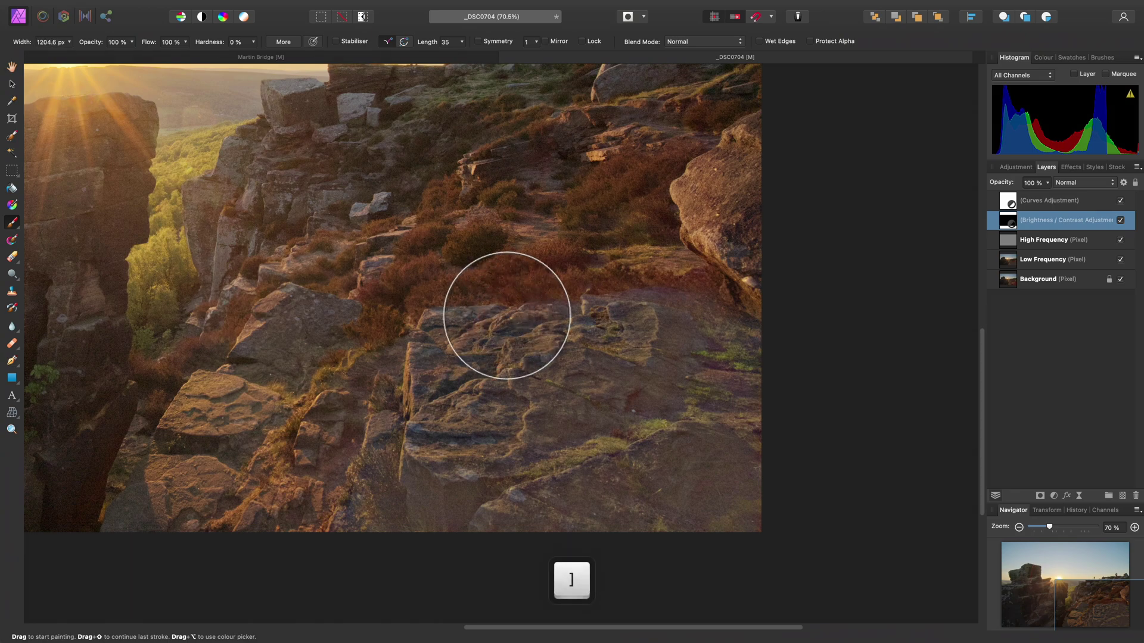
{"action": "key", "text": "bracketleft"}
{"action": "left_click", "coordinate": [1042, 57]}
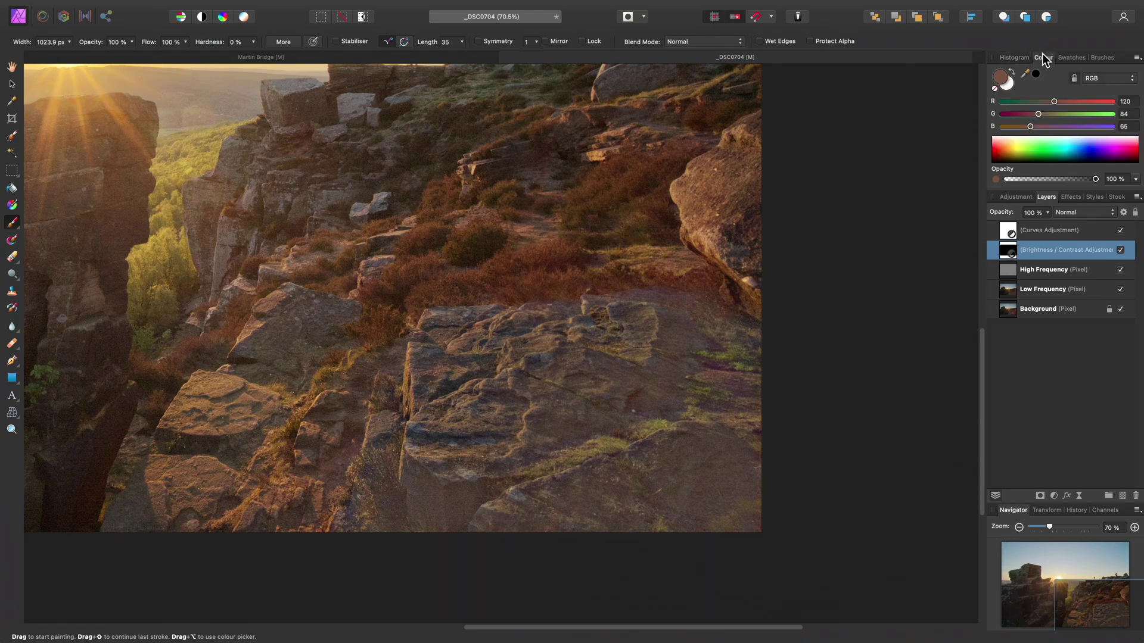
{"action": "left_click", "coordinate": [1009, 85]}
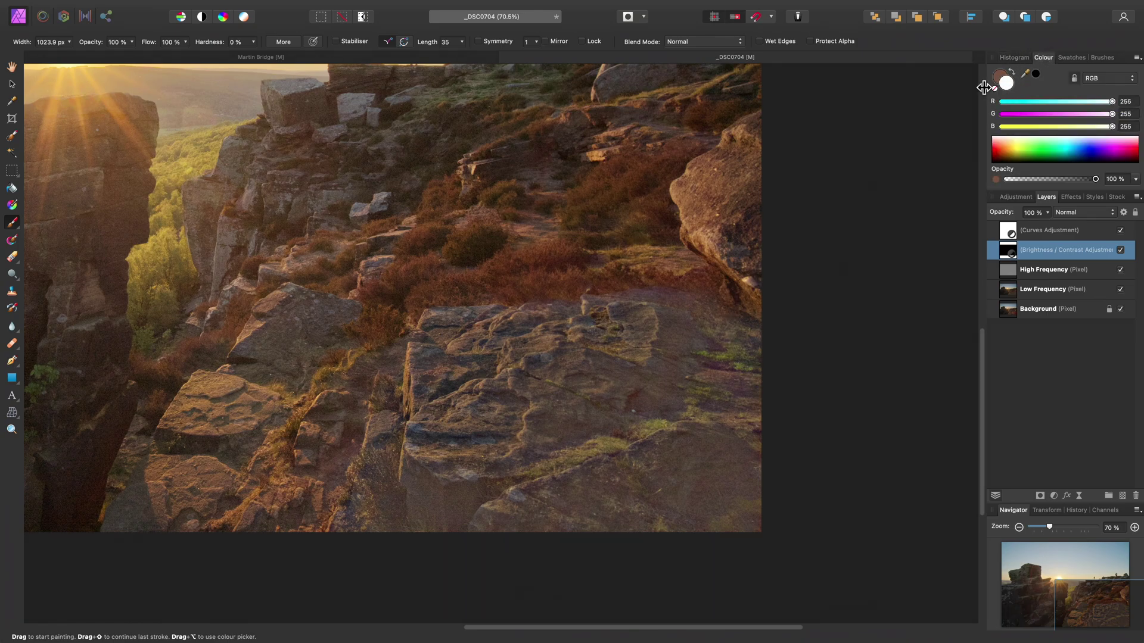
Paint white into the mask over the foreground rock slab to reveal the contrast.
{"action": "mouse_move", "coordinate": [610, 360]}
{"action": "left_mouse_down"}
{"action": "mouse_move", "coordinate": [722, 362]}
{"action": "mouse_move", "coordinate": [660, 345]}
{"action": "mouse_move", "coordinate": [462, 360]}
{"action": "mouse_move", "coordinate": [424, 473]}
{"action": "mouse_move", "coordinate": [497, 538]}
{"action": "mouse_move", "coordinate": [697, 496]}
{"action": "mouse_move", "coordinate": [776, 509]}
{"action": "mouse_move", "coordinate": [703, 384]}
{"action": "mouse_move", "coordinate": [752, 385]}
{"action": "mouse_move", "coordinate": [555, 452]}
{"action": "mouse_move", "coordinate": [582, 393]}
{"action": "mouse_move", "coordinate": [737, 371]}
{"action": "mouse_move", "coordinate": [742, 378]}
{"action": "mouse_move", "coordinate": [692, 354]}
{"action": "mouse_move", "coordinate": [519, 356]}
{"action": "left_mouse_up"}
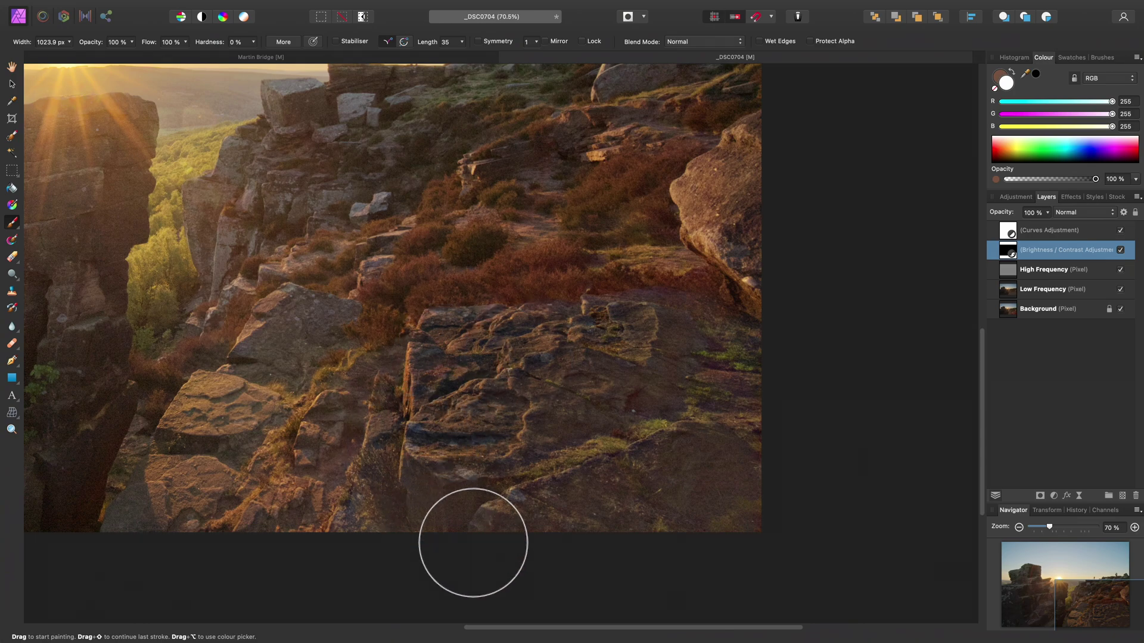
{"action": "key", "text": "bracketleft"}
{"action": "key", "text": "bracketleft"}
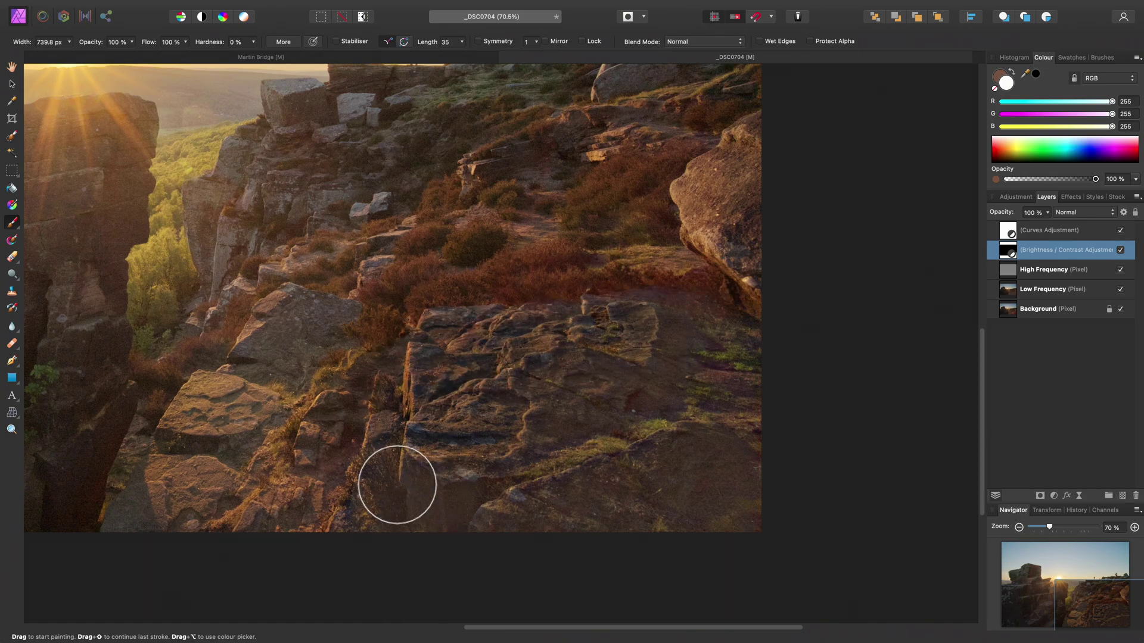
{"action": "scroll", "coordinate": [692, 439], "scroll_direction": "left", "scroll_amount": 5}
{"action": "scroll", "coordinate": [692, 439], "scroll_direction": "down", "scroll_amount": 2}
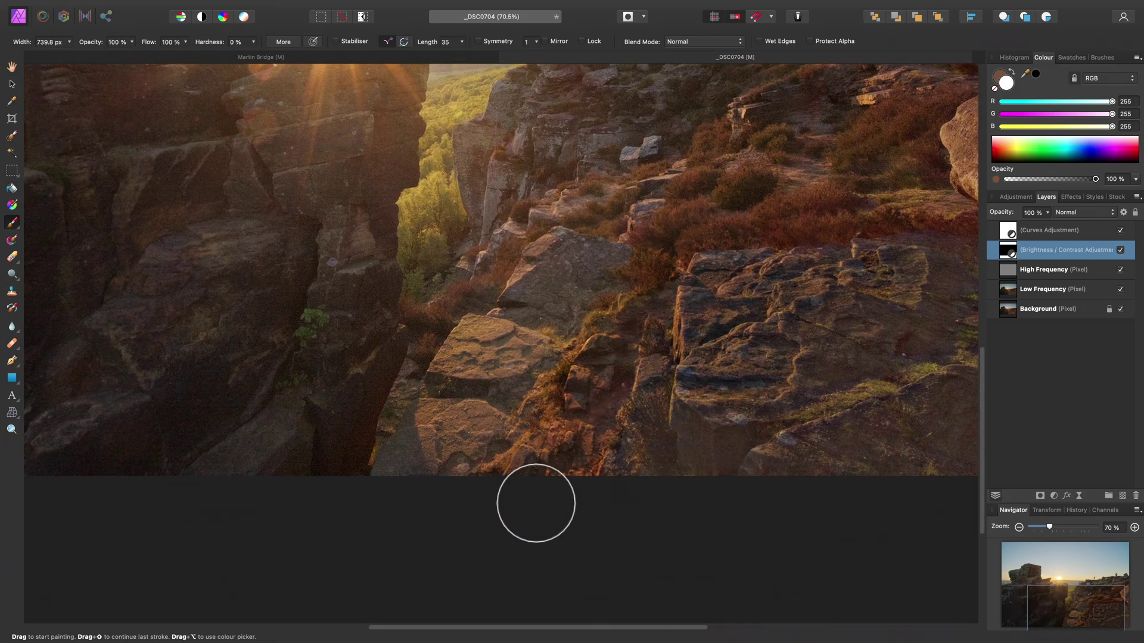
{"action": "scroll", "coordinate": [427, 490], "scroll_direction": "up", "scroll_amount": 2}
{"action": "scroll", "coordinate": [427, 490], "scroll_direction": "right", "scroll_amount": 5}
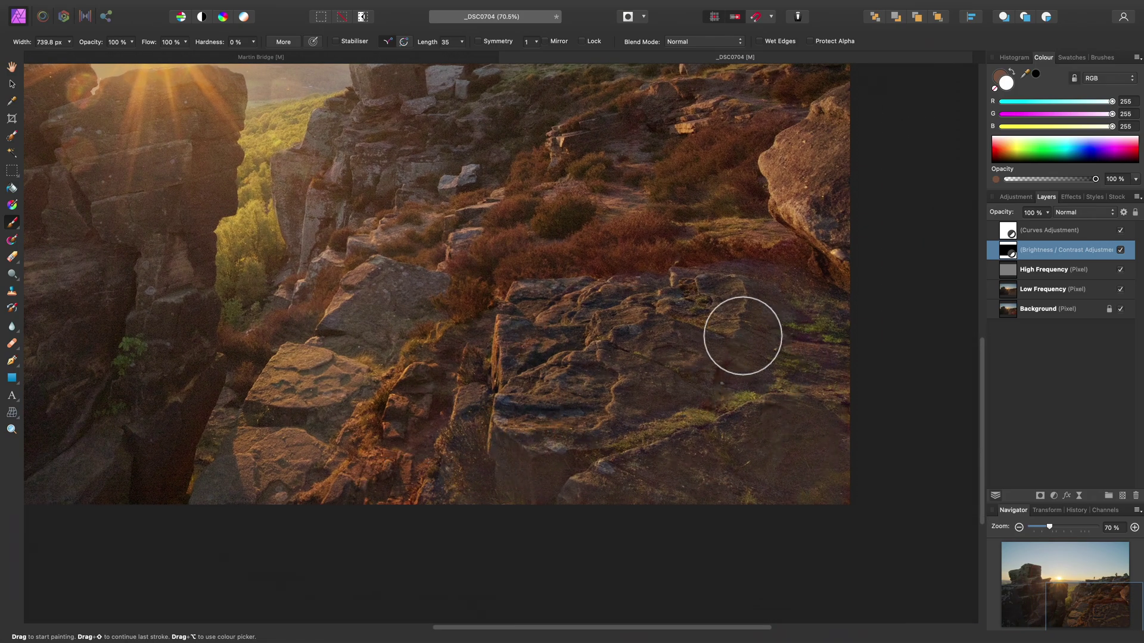
{"action": "key", "text": "h"}
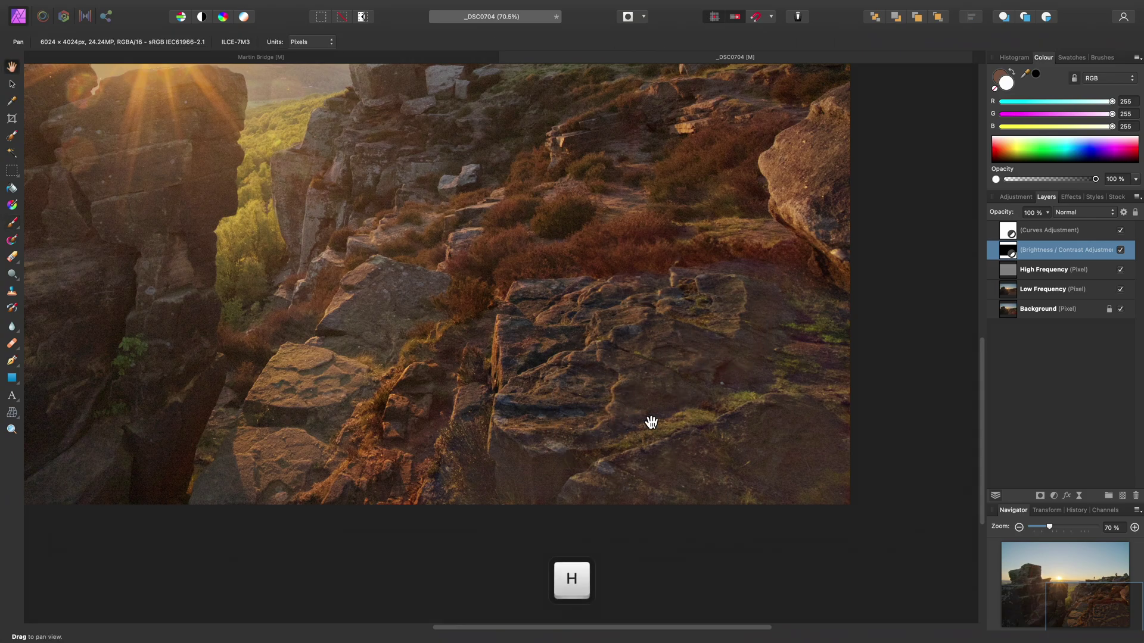
{"action": "left_click", "coordinate": [1119, 250]}
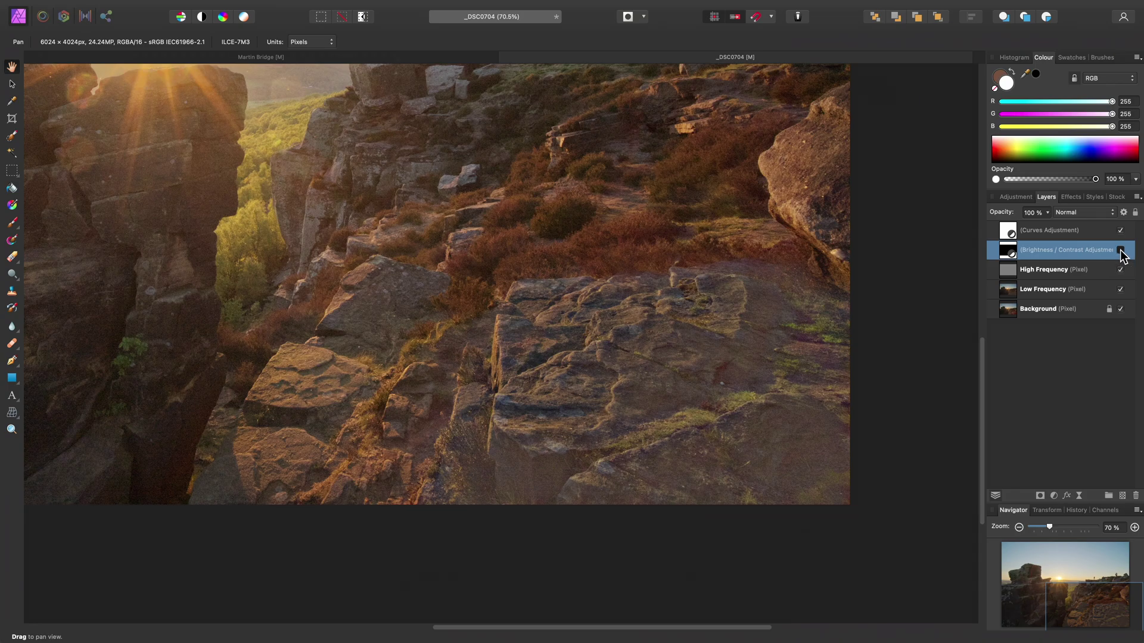
{"action": "left_click", "coordinate": [1120, 250]}
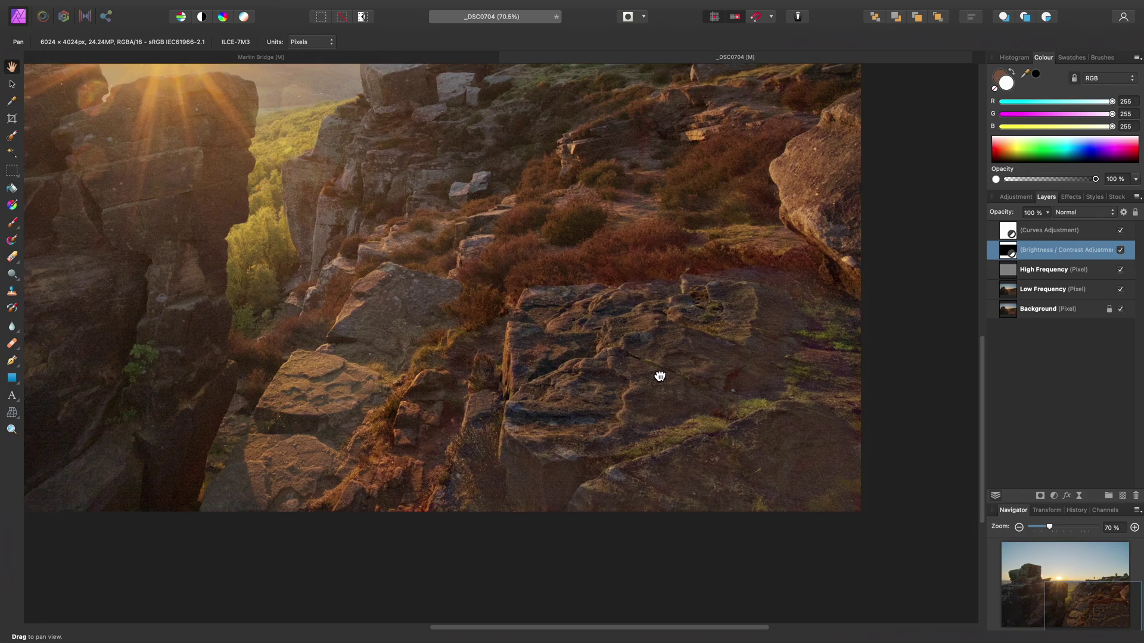
{"action": "scroll", "coordinate": [715, 399], "scroll_direction": "down", "scroll_amount": 3}
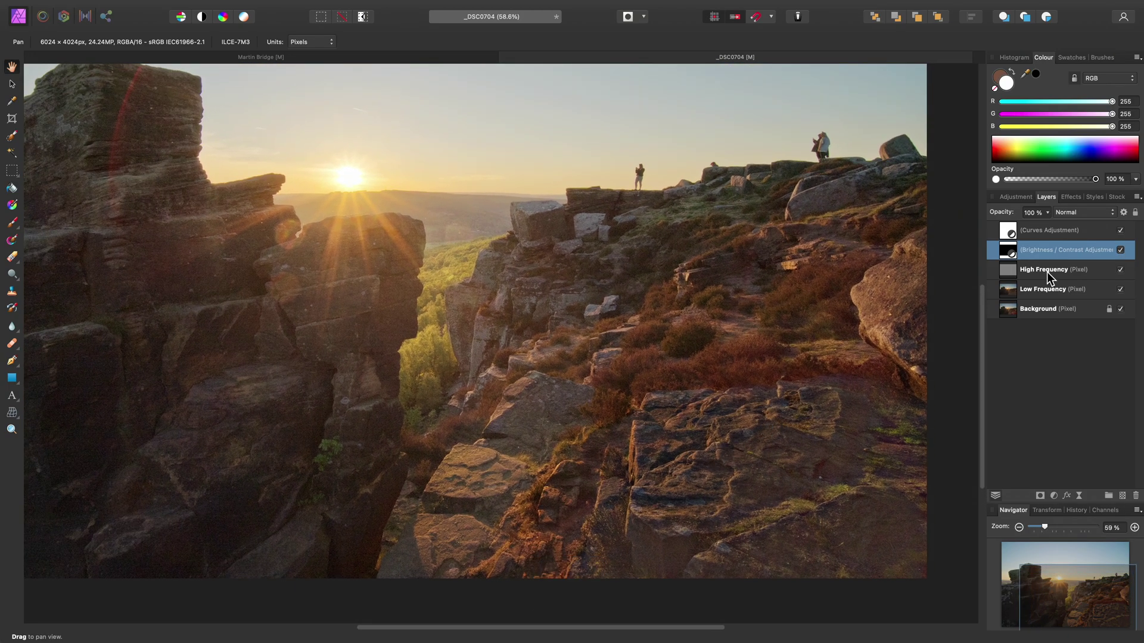
{"action": "left_click", "coordinate": [1053, 288], "text": "shift"}
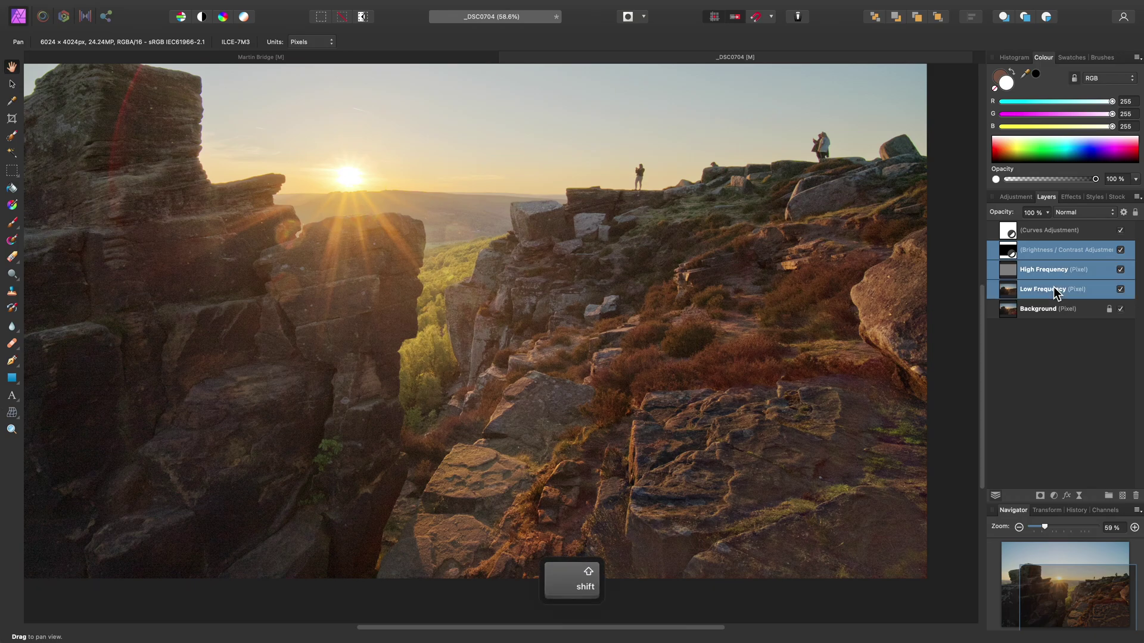
{"action": "left_click", "coordinate": [1121, 250]}
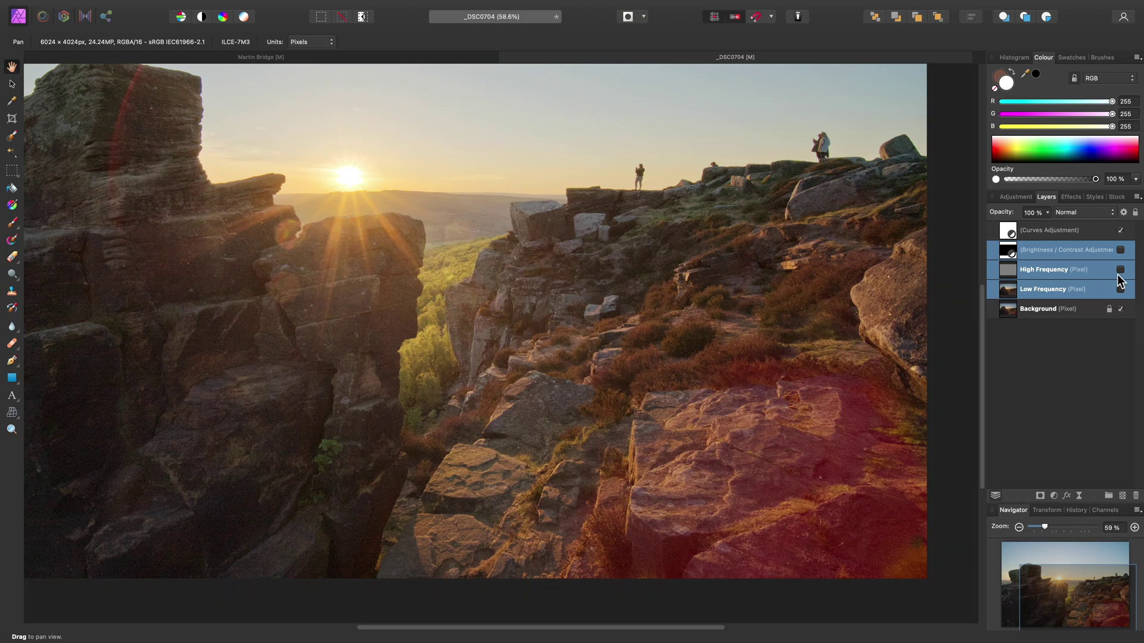
{"action": "left_click", "coordinate": [1120, 250]}
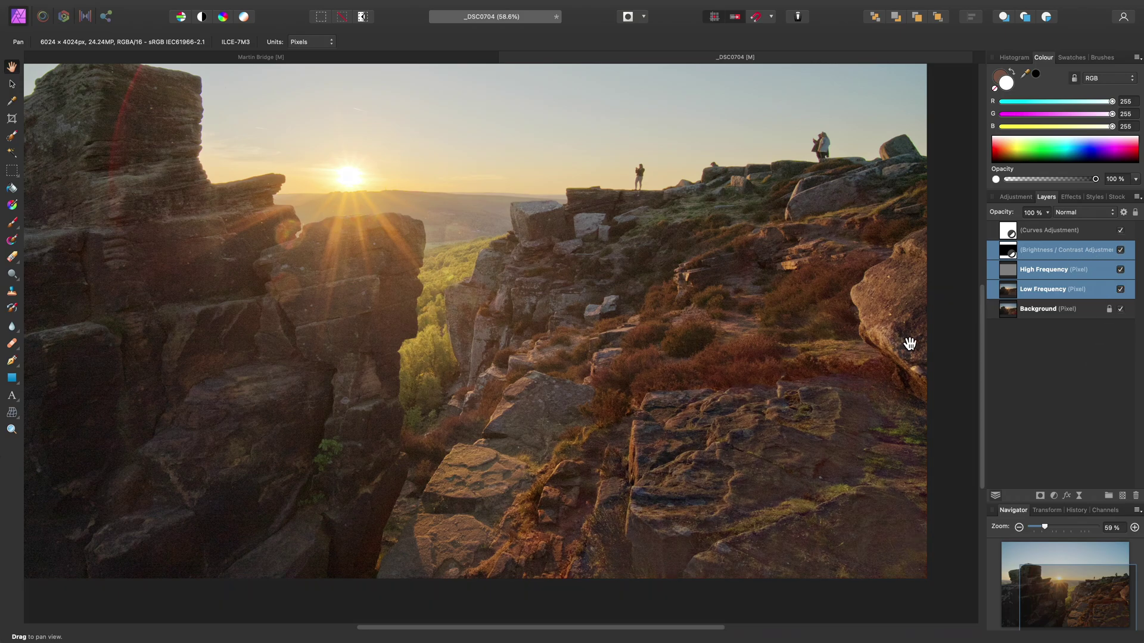